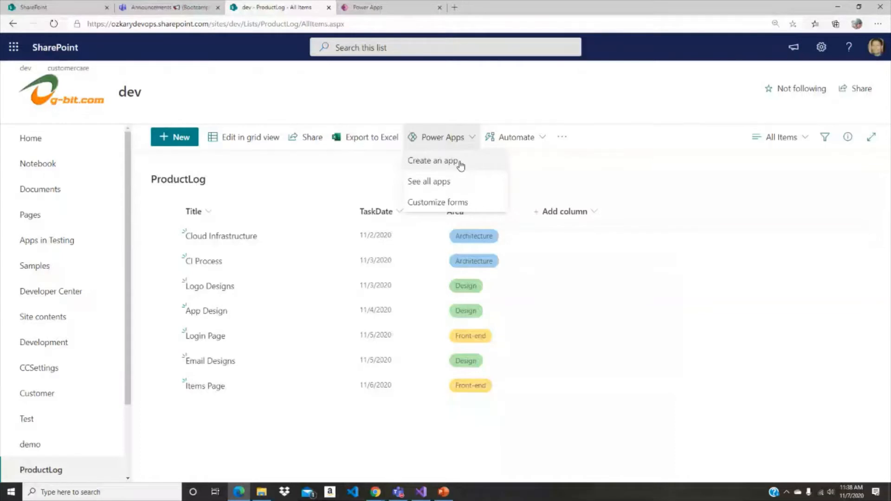
# - Create a Power Apps app named ProductLog from the ProductLog SharePoint list
pyautogui.click(460, 161)
pyautogui.write('Pr')
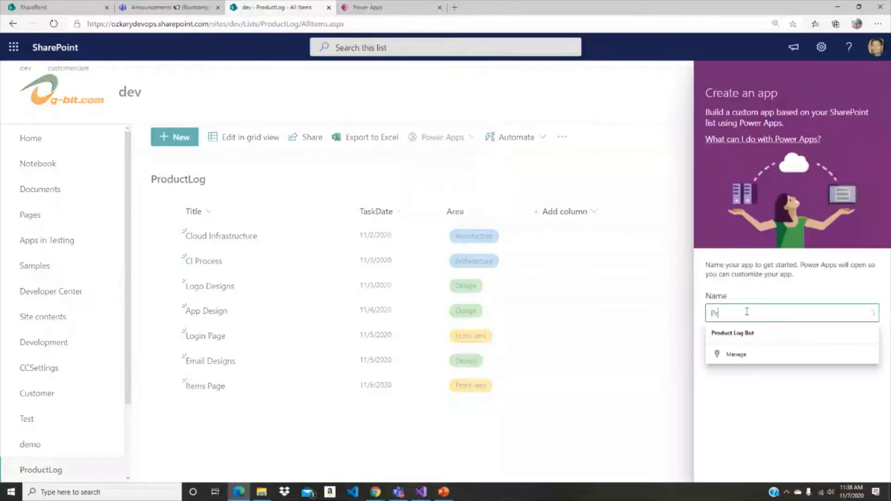
pyautogui.write('oductLog')
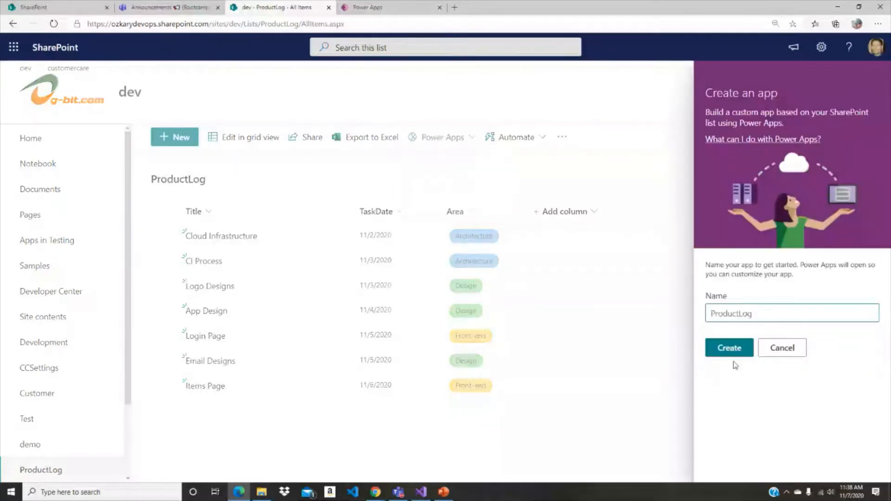
pyautogui.click(734, 353)
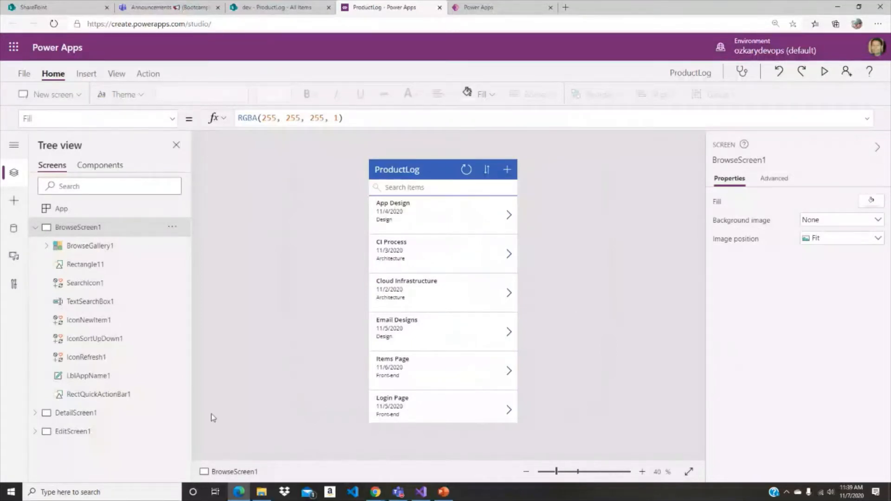
# - Collapse the BrowseScreen1 tree, run the app in preview mode and look through its list of items
pyautogui.click(35, 227)
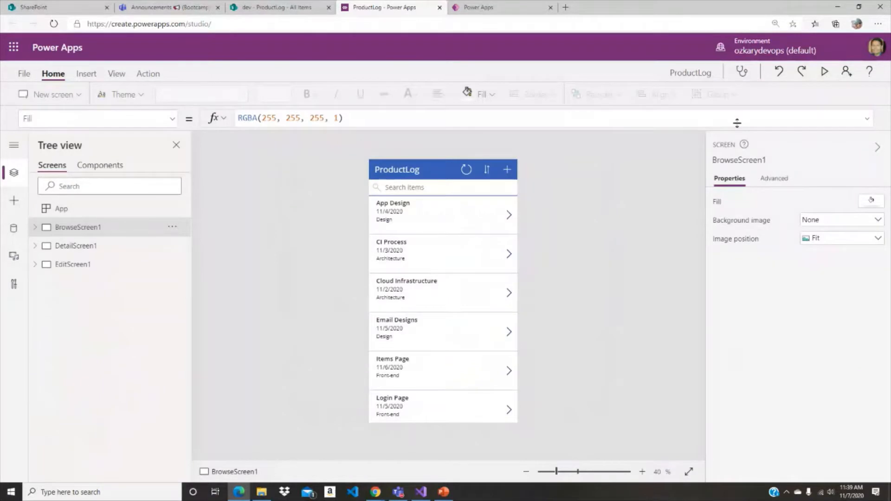
pyautogui.click(825, 71)
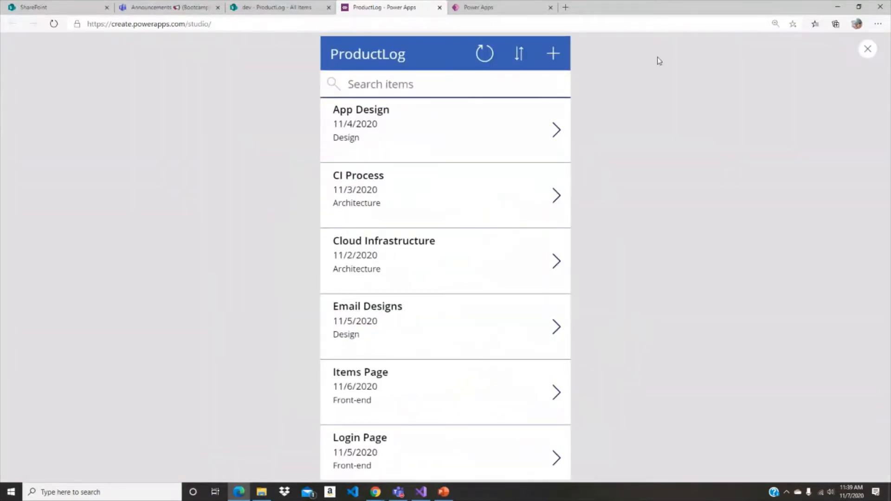
pyautogui.press('Escape')
pyautogui.click(825, 71)
pyautogui.scroll(-1, 531, 175)
pyautogui.scroll(1, 503, 172)
# - View the App Design item's details and edit form in the preview, leaving both unchanged, and exit the preview
pyautogui.click(556, 131)
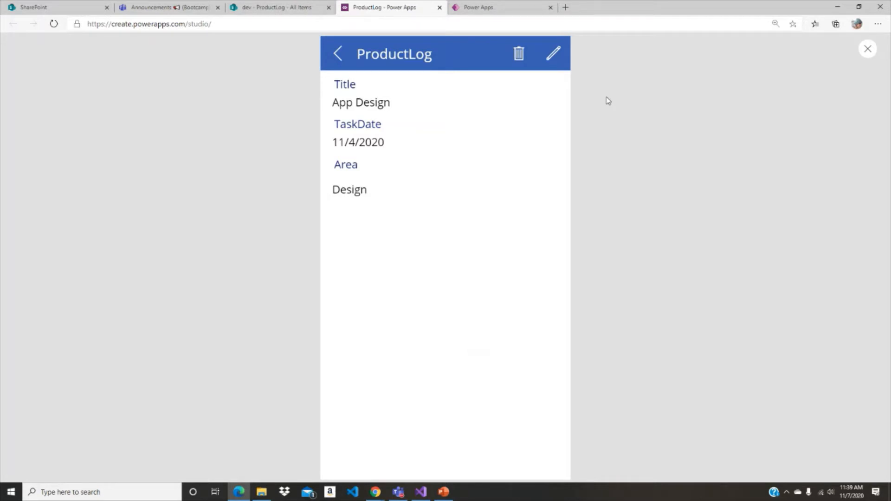
pyautogui.click(553, 54)
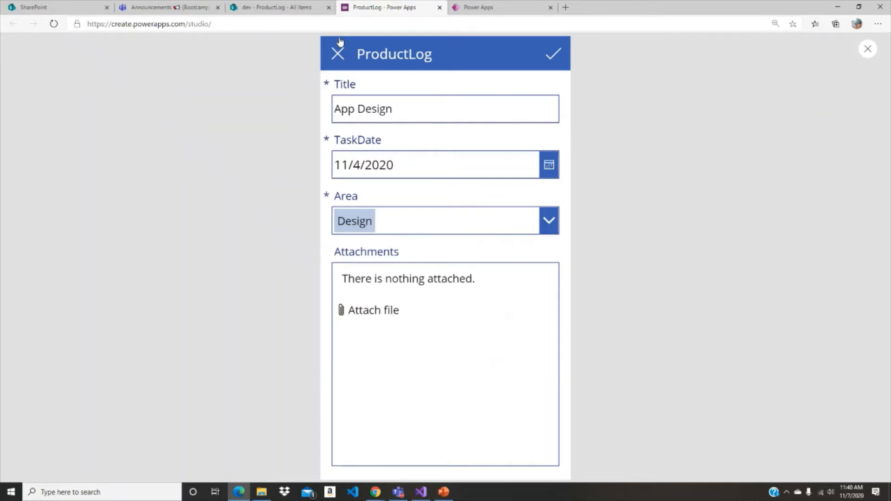
pyautogui.click(338, 54)
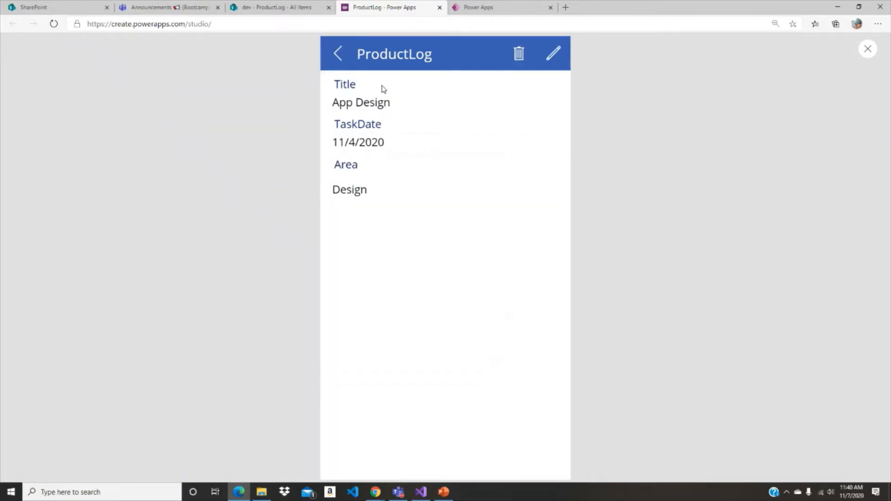
pyautogui.click(336, 60)
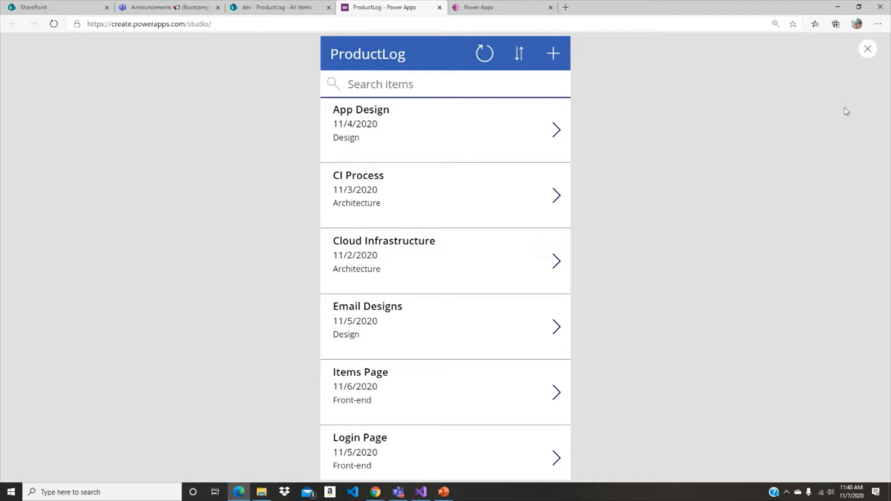
pyautogui.press('Escape')
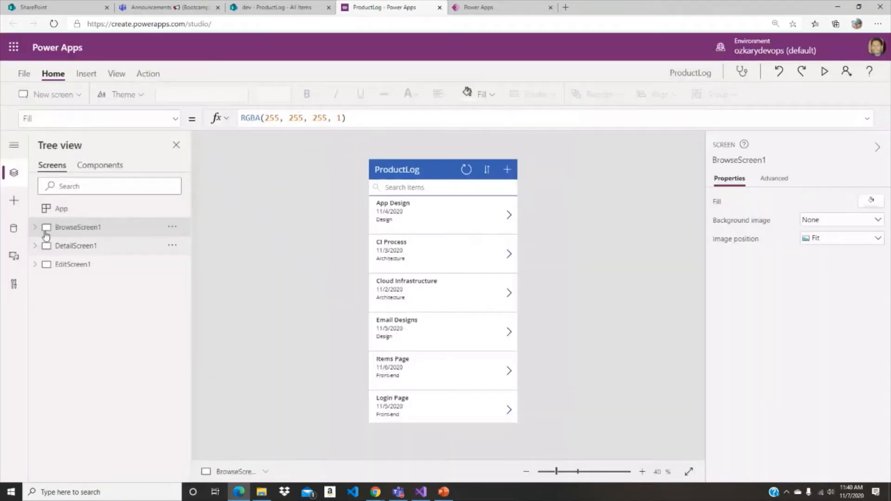
# - Check the connection details of the app's ProductLog data source and return to the screen tree
pyautogui.click(14, 230)
pyautogui.moveTo(99, 233)
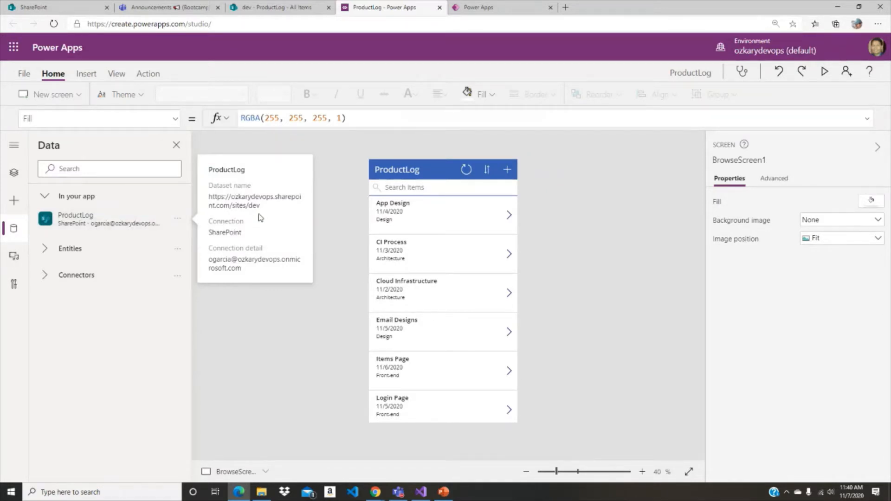
pyautogui.click(14, 172)
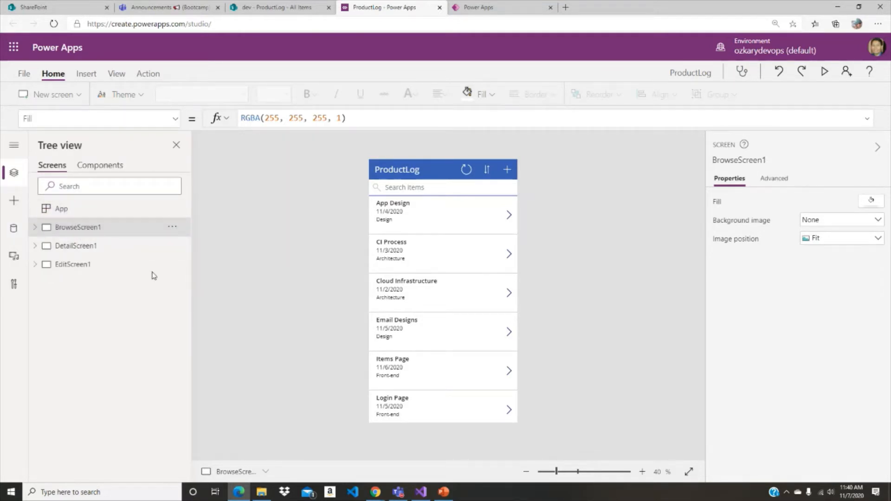
# - Review which list fields are bound to BrowseGallery1 on BrowseScreen1
pyautogui.click(34, 227)
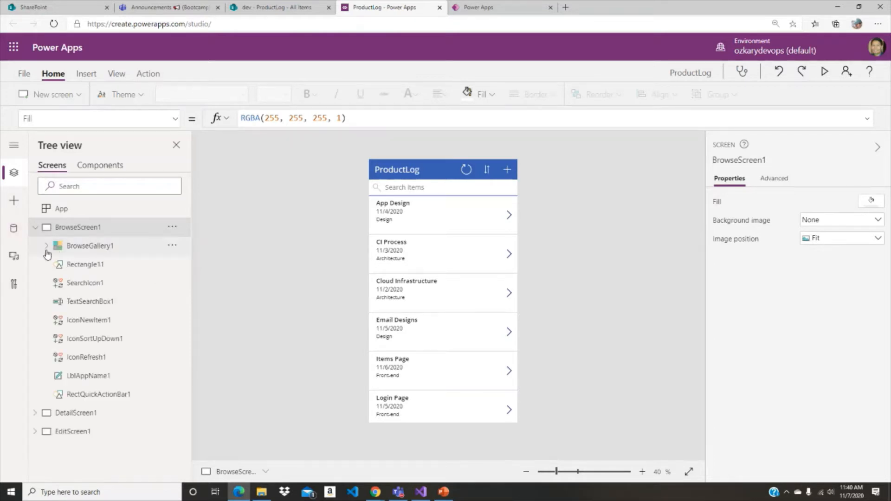
pyautogui.click(86, 244)
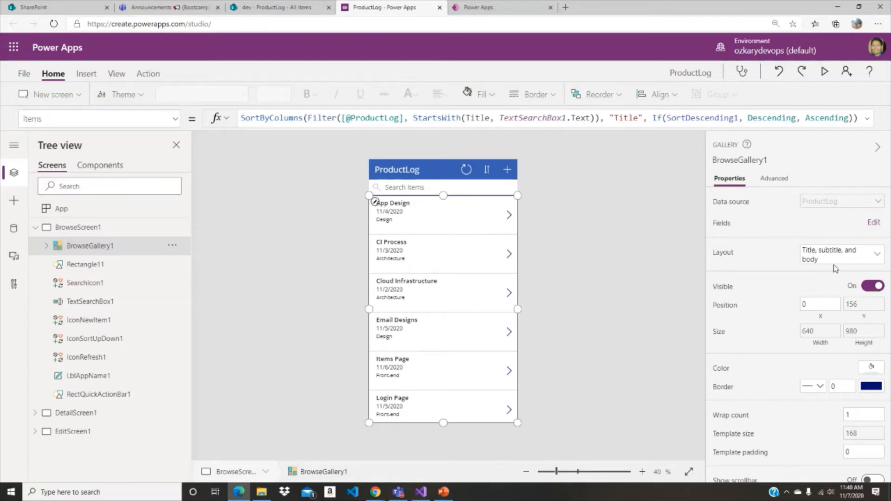
pyautogui.click(872, 221)
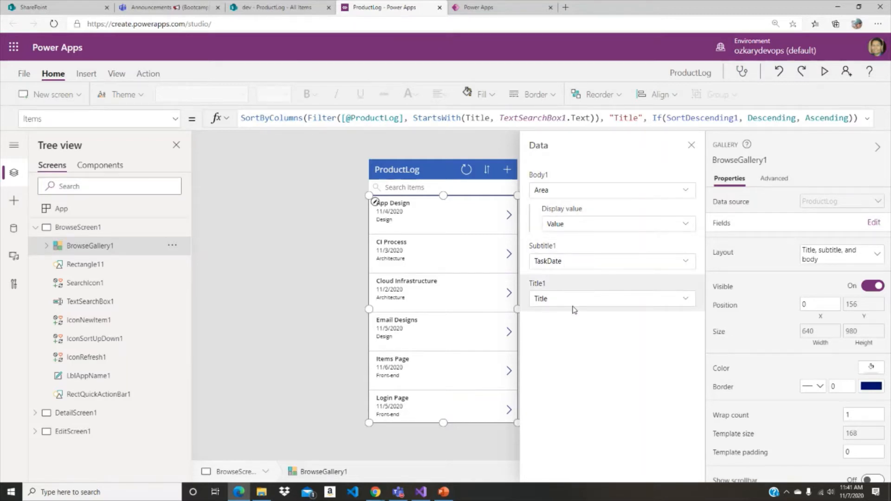
pyautogui.click(691, 145)
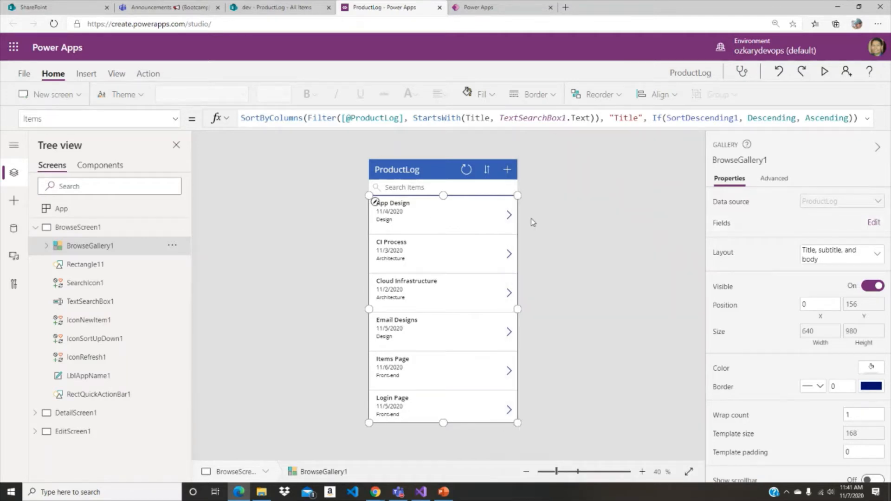
# - Inspect the first gallery item's body label, the gallery itself and the app name label on the browse screen
pyautogui.click(411, 219)
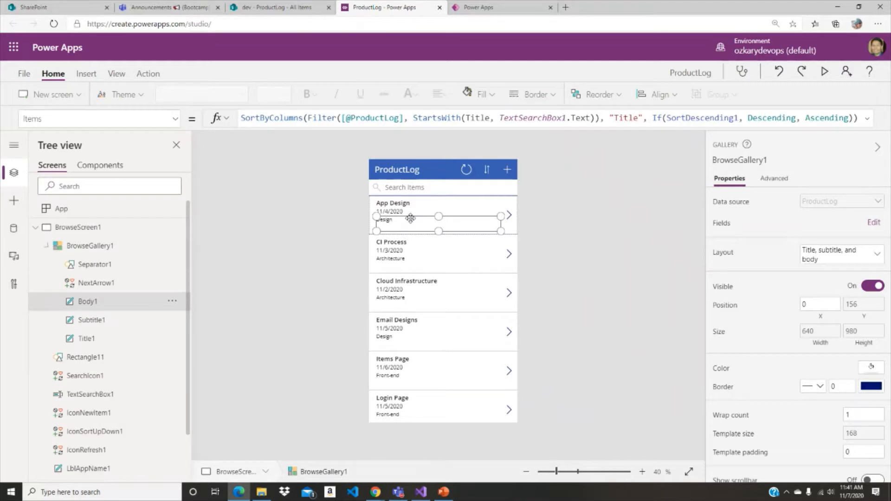
pyautogui.click(474, 229)
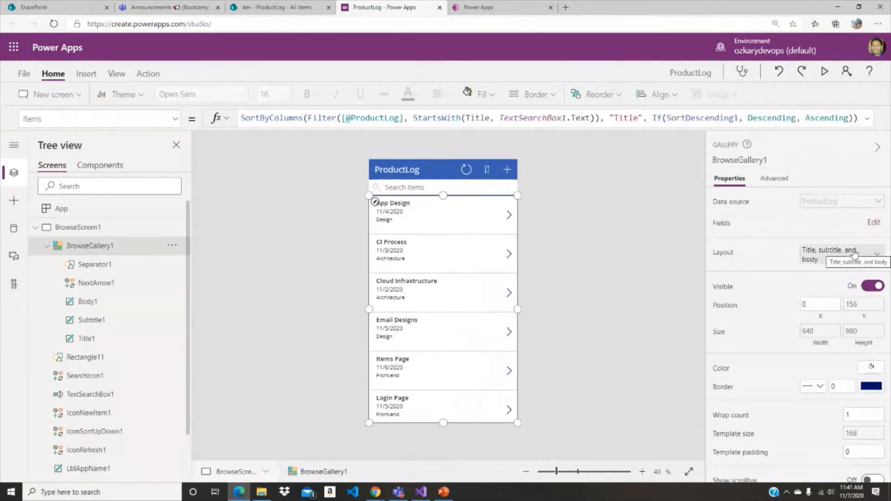
pyautogui.click(417, 169)
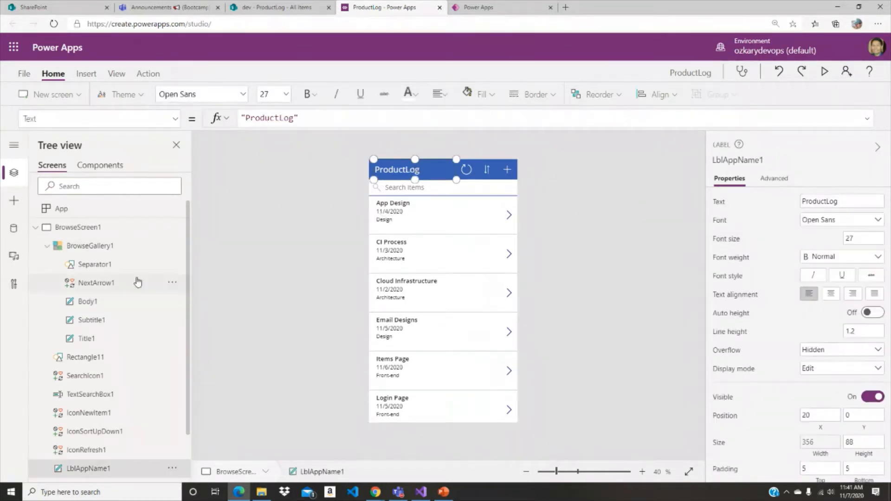
# - Show DetailScreen1 and EditScreen1 one after the other and return to BrowseScreen1
pyautogui.click(35, 227)
pyautogui.click(93, 247)
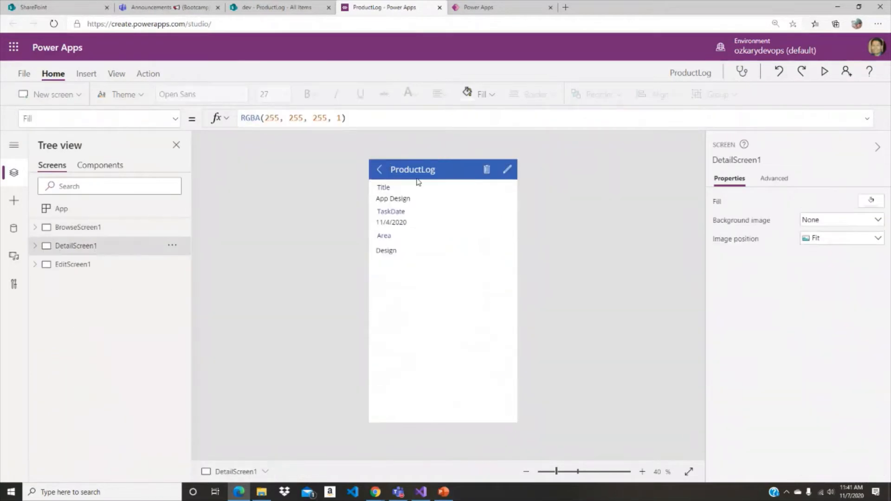
pyautogui.click(53, 263)
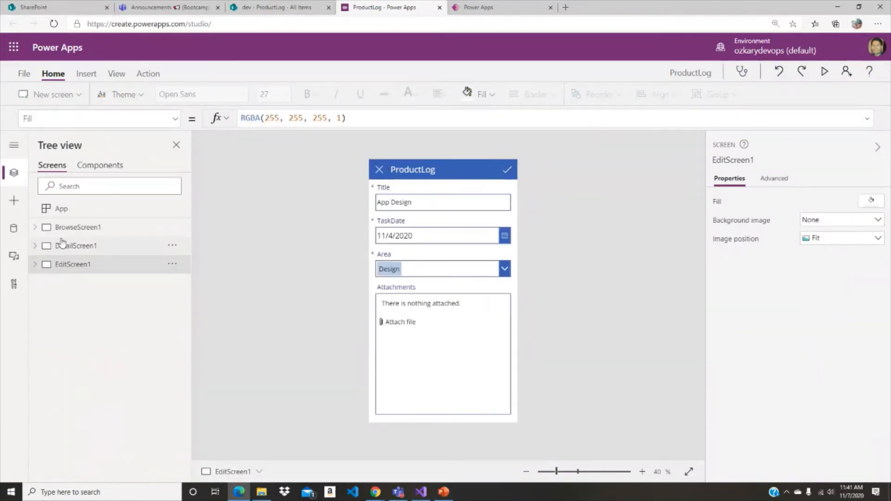
pyautogui.click(60, 228)
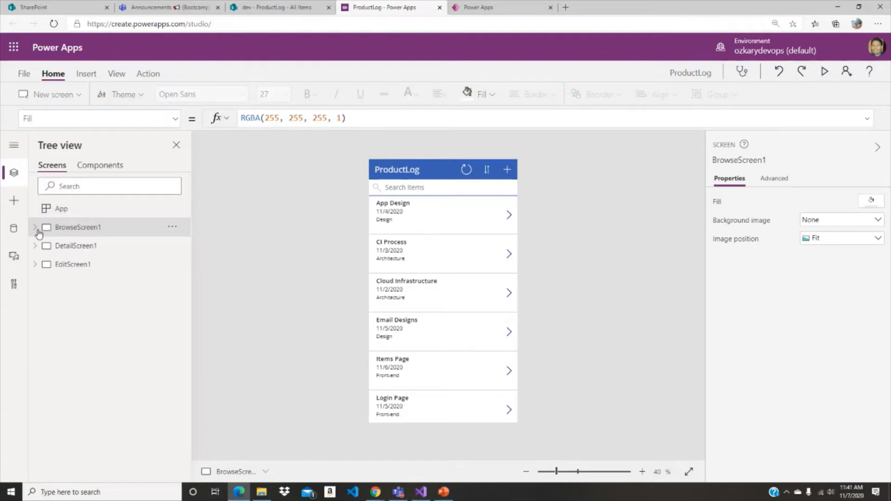
# - Look through the available layouts for BrowseGallery1 without changing the current one
pyautogui.click(36, 228)
pyautogui.click(34, 231)
pyautogui.click(36, 228)
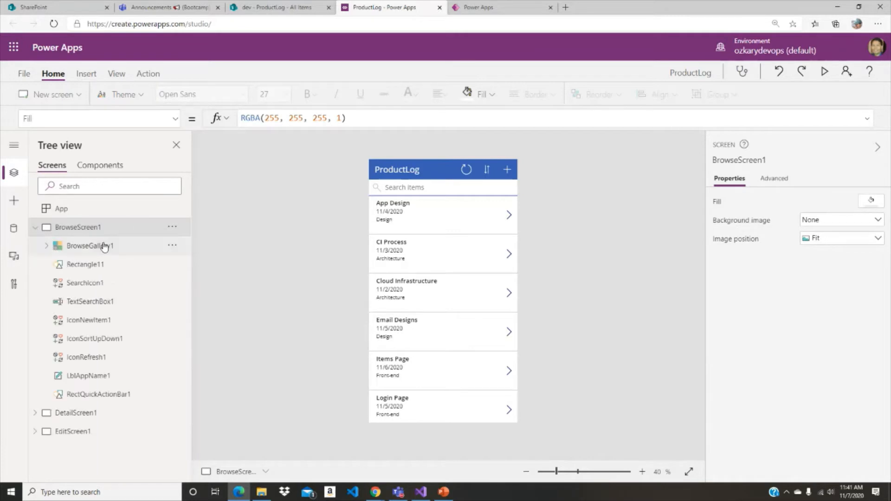
pyautogui.click(103, 246)
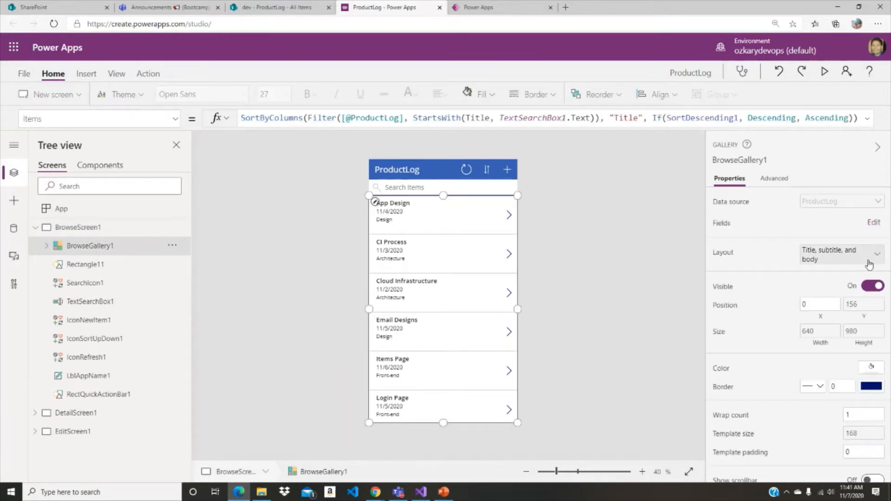
pyautogui.click(871, 263)
pyautogui.scroll(-3, 845, 306)
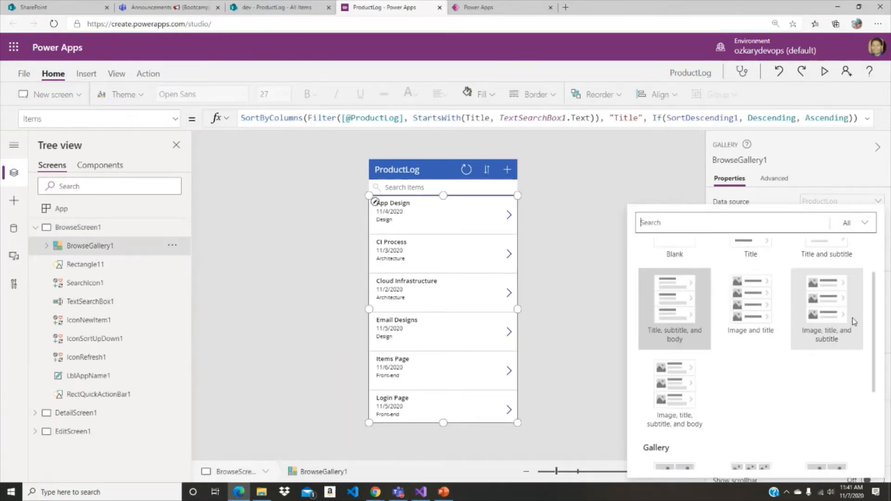
pyautogui.scroll(3, 845, 306)
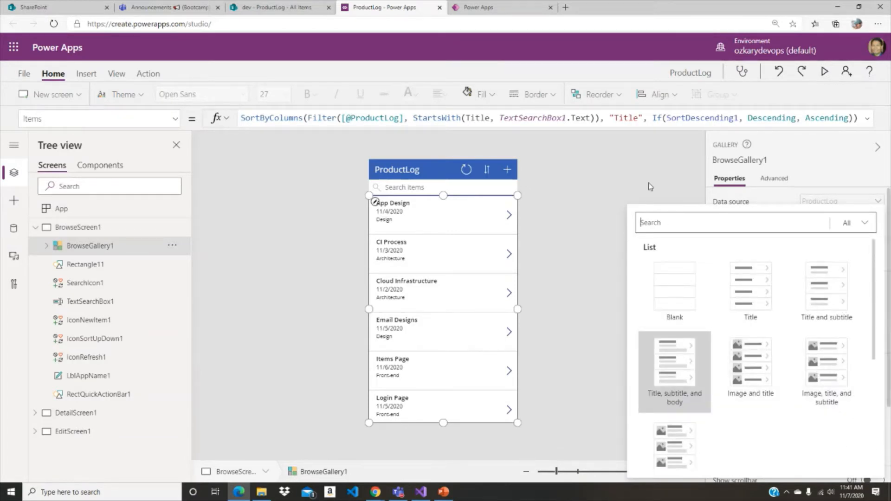
pyautogui.click(583, 201)
pyautogui.click(35, 227)
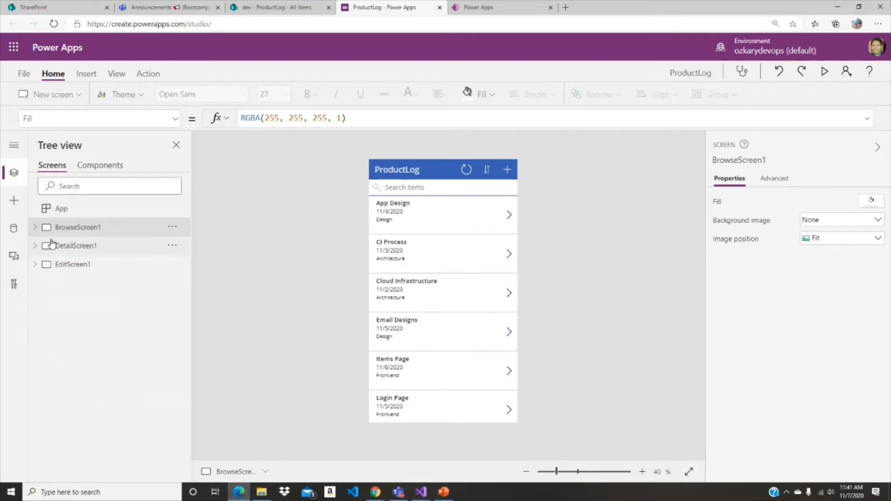
# - Examine the data source and properties of DetailForm1 on DetailScreen1, comparing it with the controls of BrowseScreen1
pyautogui.click(52, 244)
pyautogui.click(35, 245)
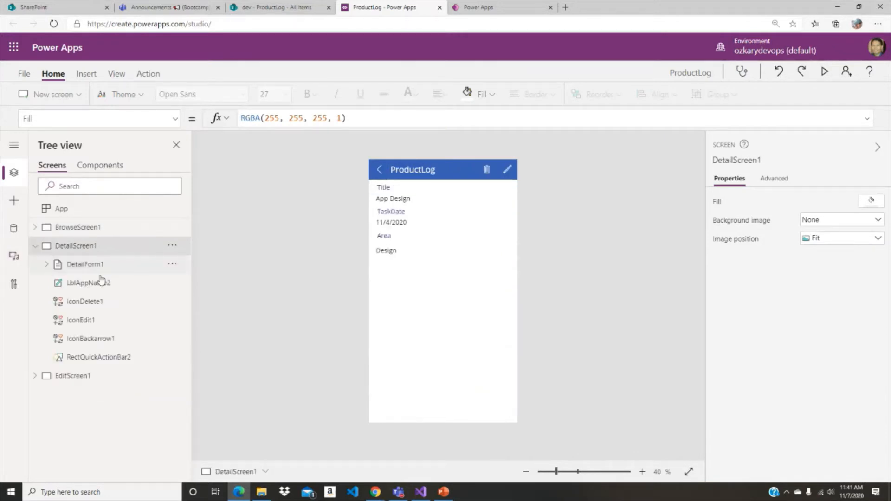
pyautogui.click(84, 270)
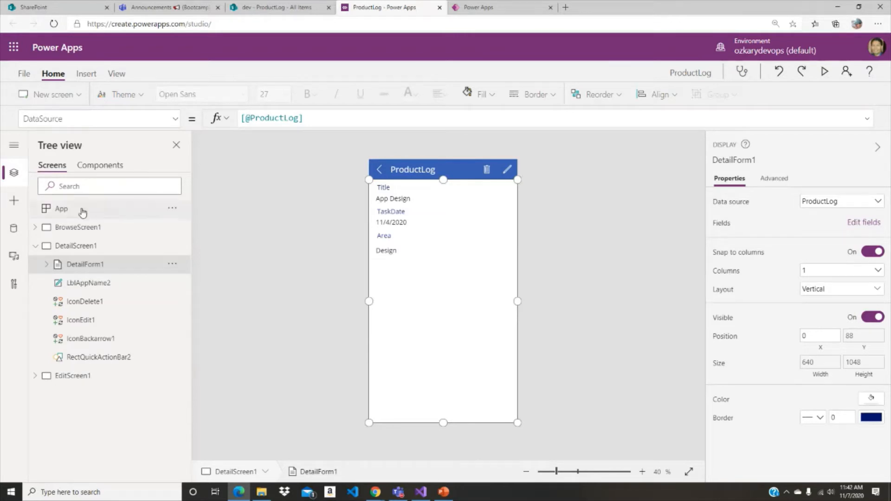
pyautogui.click(35, 228)
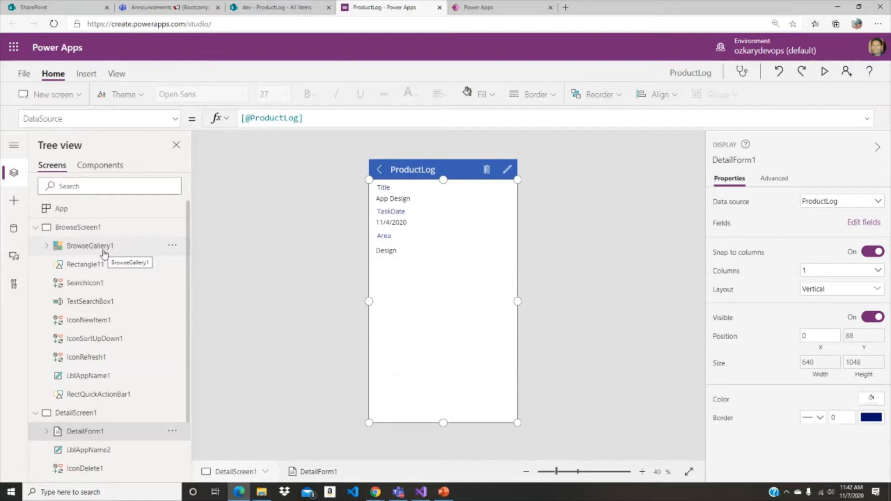
pyautogui.click(36, 228)
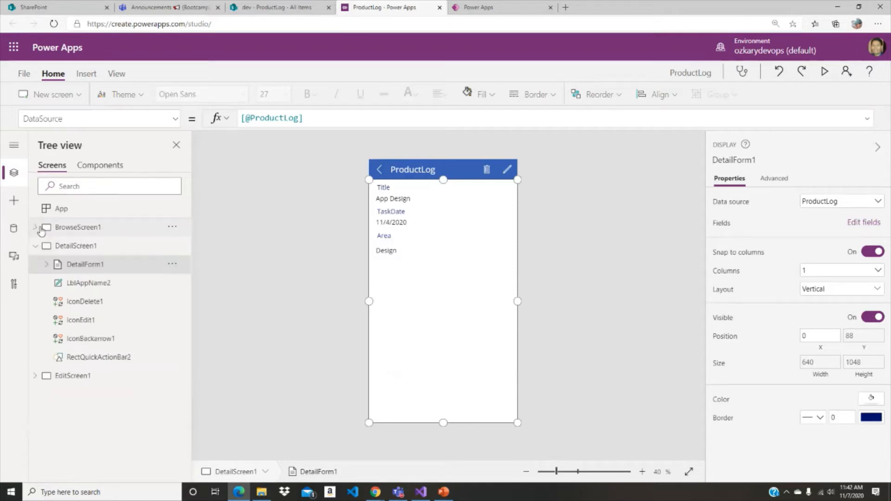
pyautogui.click(47, 264)
pyautogui.click(35, 247)
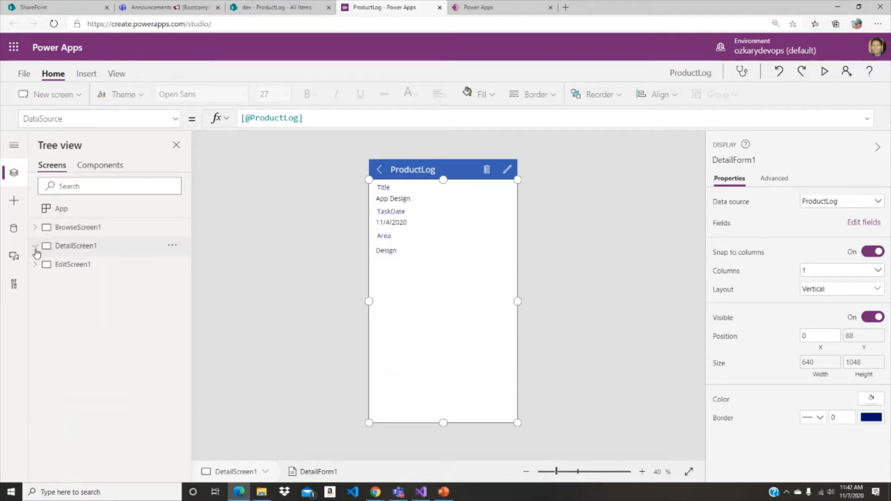
# - Examine the data source and default mode of EditForm1 on EditScreen1, and collapse the screen's tree
pyautogui.click(69, 264)
pyautogui.click(83, 283)
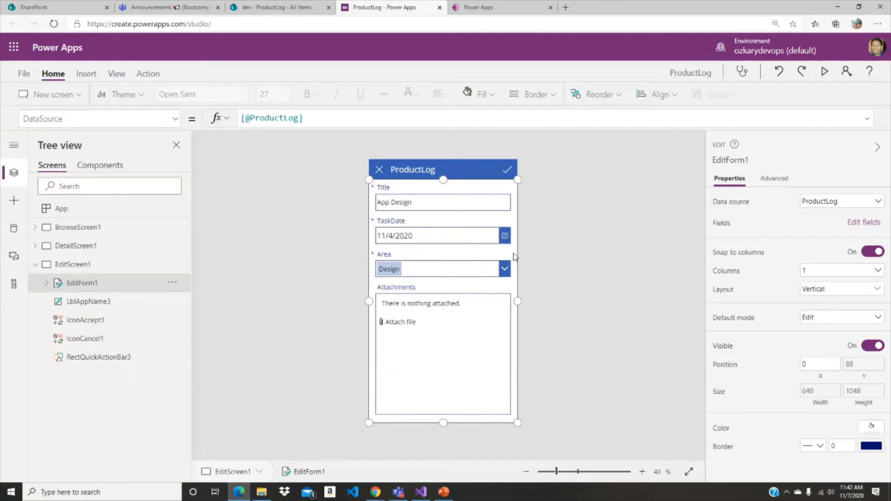
pyautogui.click(40, 269)
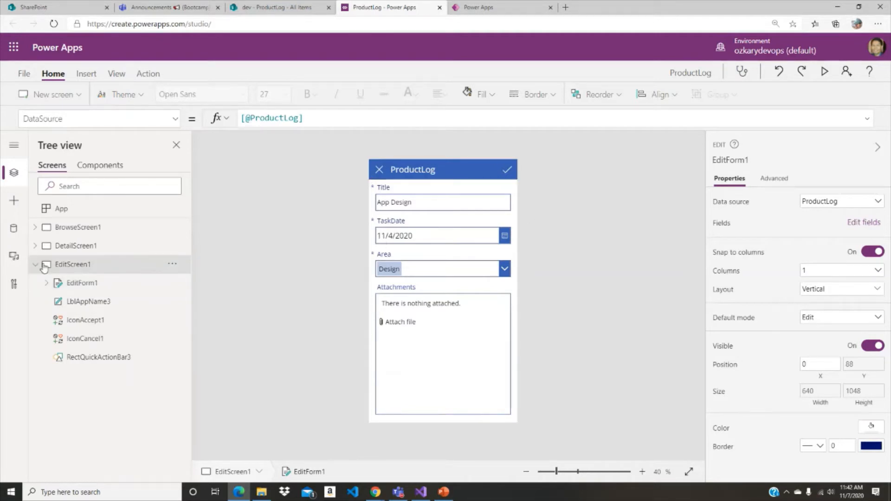
pyautogui.click(33, 265)
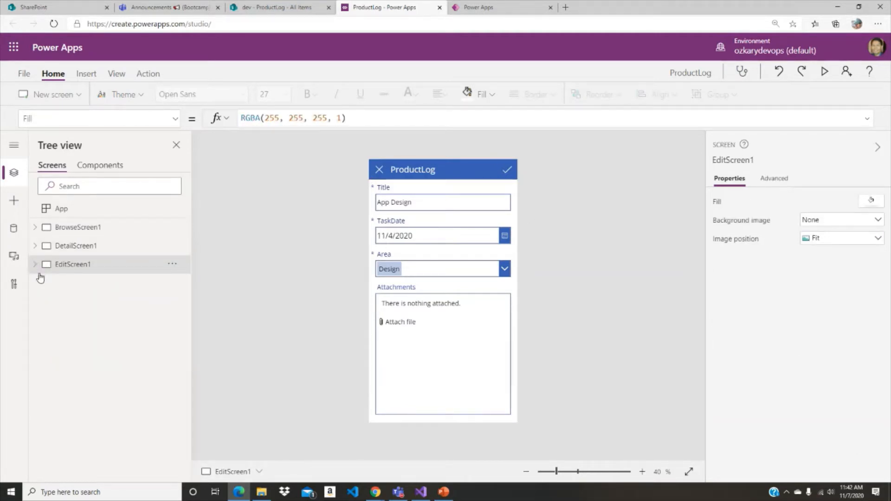
# - Show BrowseScreen1 and examine the OnSelect formula of the refresh icon in its header
pyautogui.click(56, 227)
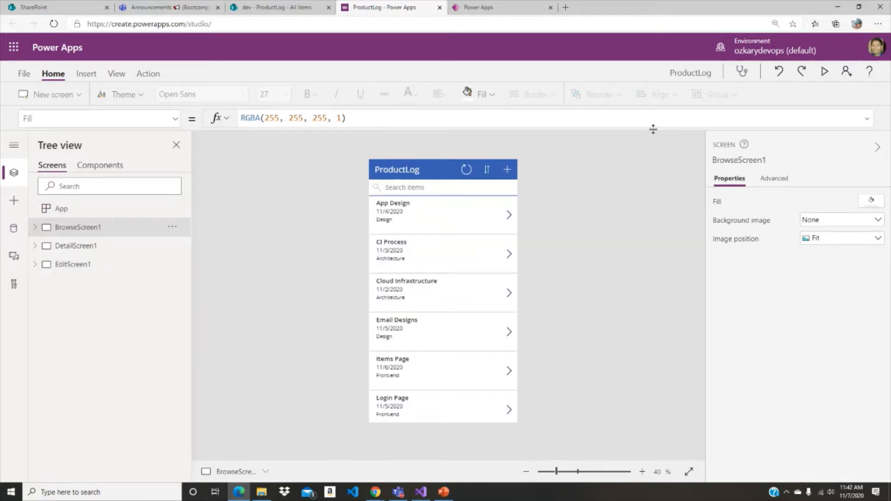
pyautogui.moveTo(653, 129); pyautogui.dragTo(624, 156)
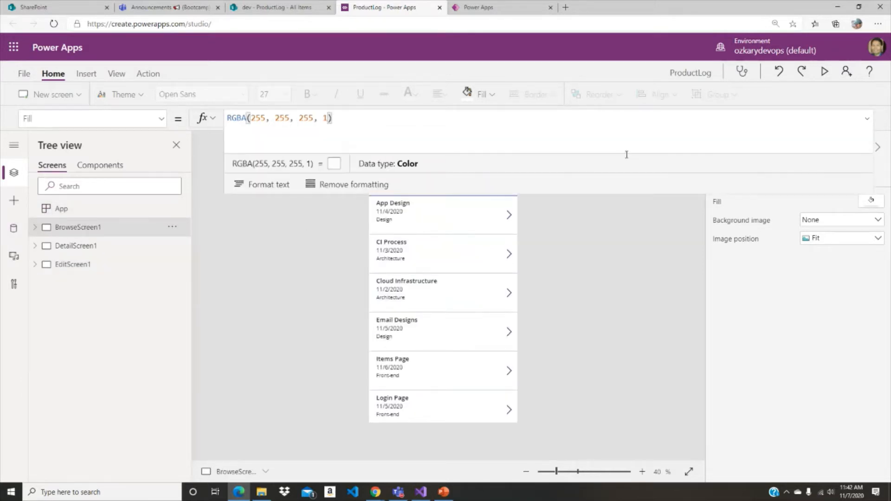
pyautogui.click(871, 122)
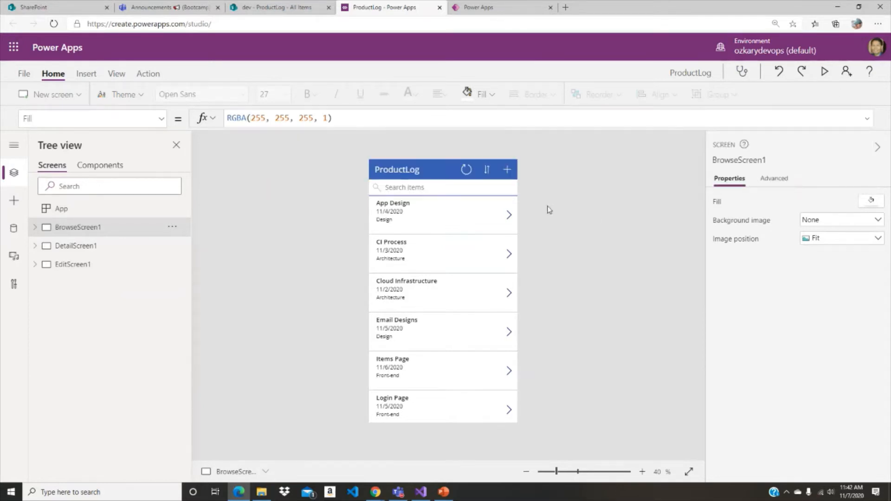
pyautogui.click(468, 170)
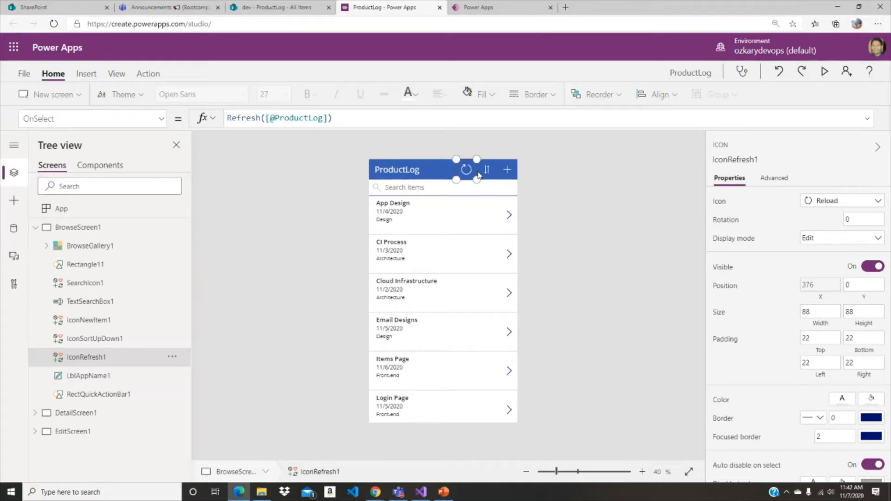
pyautogui.doubleClick(237, 119)
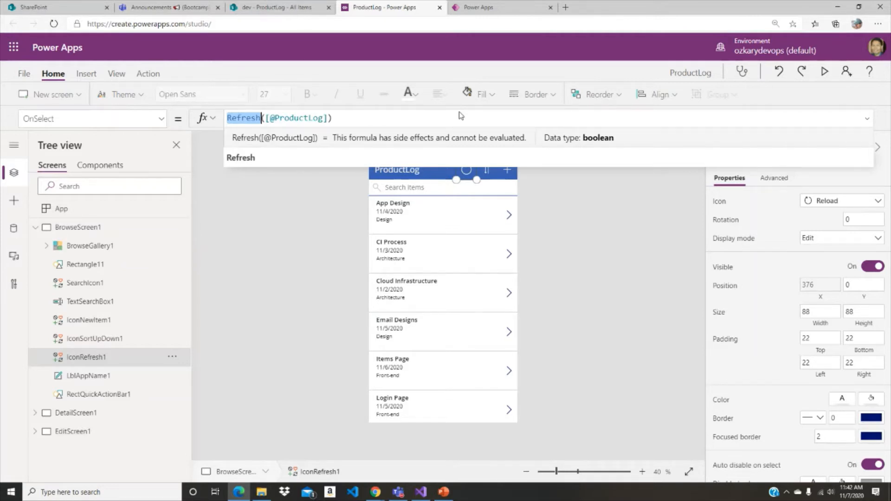
# - Examine the OnSelect formula of the sort icon on BrowseScreen1 and toggle the gallery's sort order several times
pyautogui.click(487, 172)
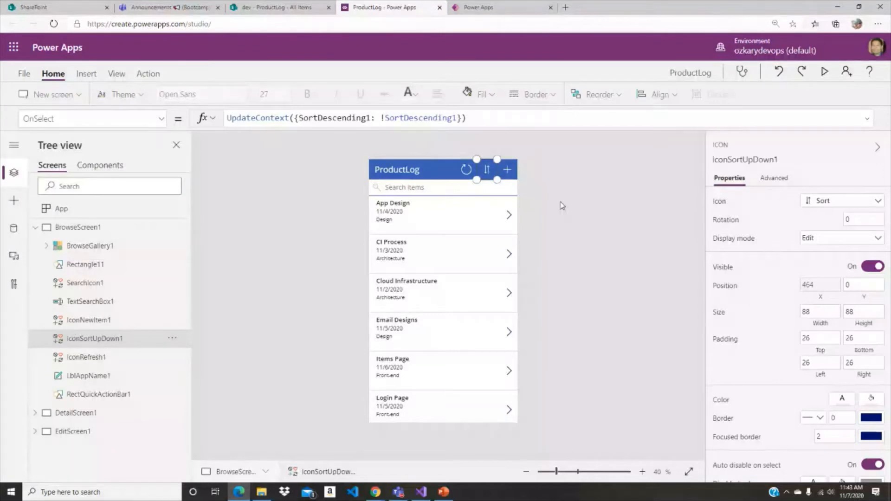
pyautogui.keyDown('alt'); pyautogui.click(489, 175); pyautogui.keyUp('alt')
pyautogui.keyDown('alt'); pyautogui.click(489, 175); pyautogui.keyUp('alt')
pyautogui.keyDown('alt'); pyautogui.click(489, 175); pyautogui.keyUp('alt')
pyautogui.keyDown('alt'); pyautogui.click(489, 175); pyautogui.keyUp('alt')
pyautogui.keyDown('alt'); pyautogui.click(489, 175); pyautogui.keyUp('alt')
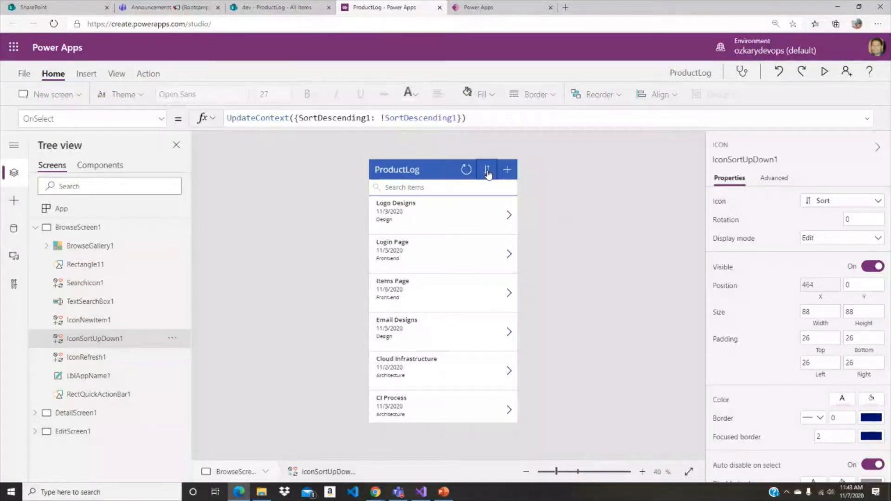
pyautogui.keyDown('alt'); pyautogui.click(489, 174); pyautogui.keyUp('alt')
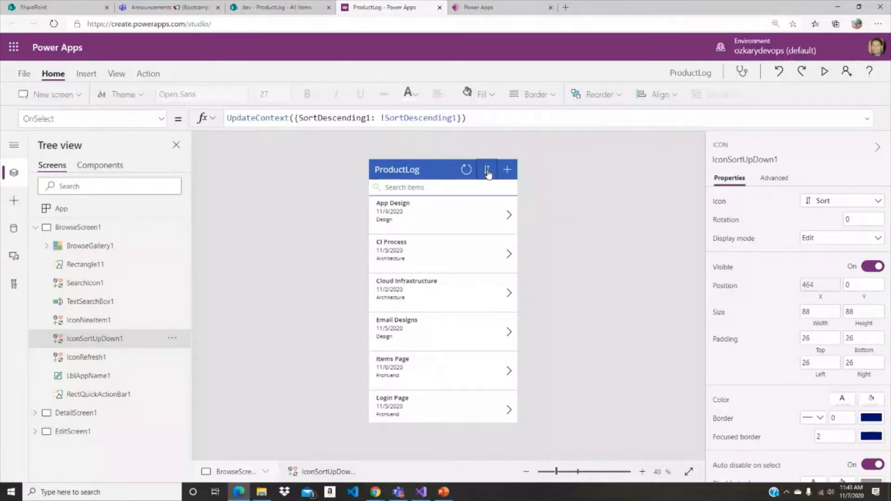
pyautogui.click(563, 181)
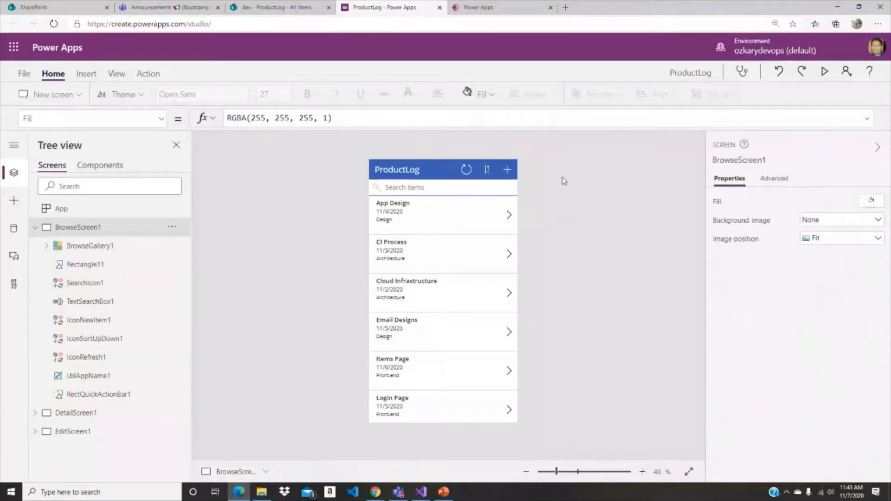
# - Examine the OnSelect formula of the new-item icon and look through the available properties of the gallery's Body1 label
pyautogui.click(508, 170)
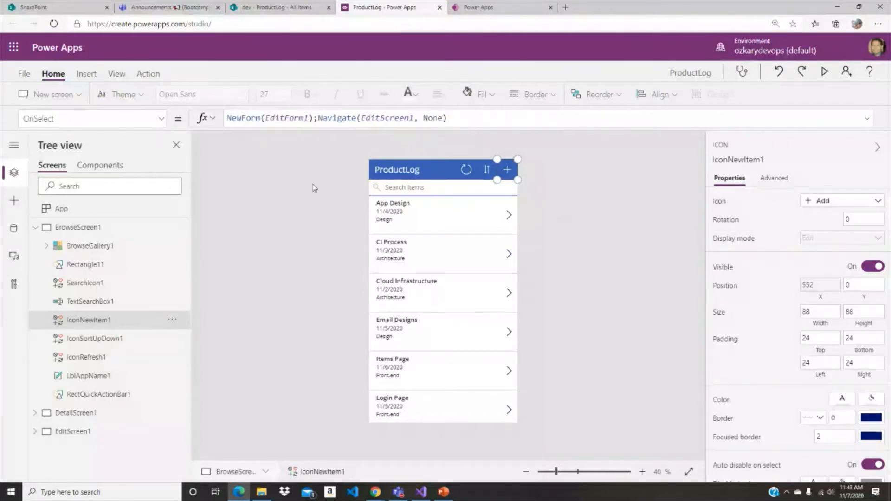
pyautogui.click(425, 224)
pyautogui.click(128, 121)
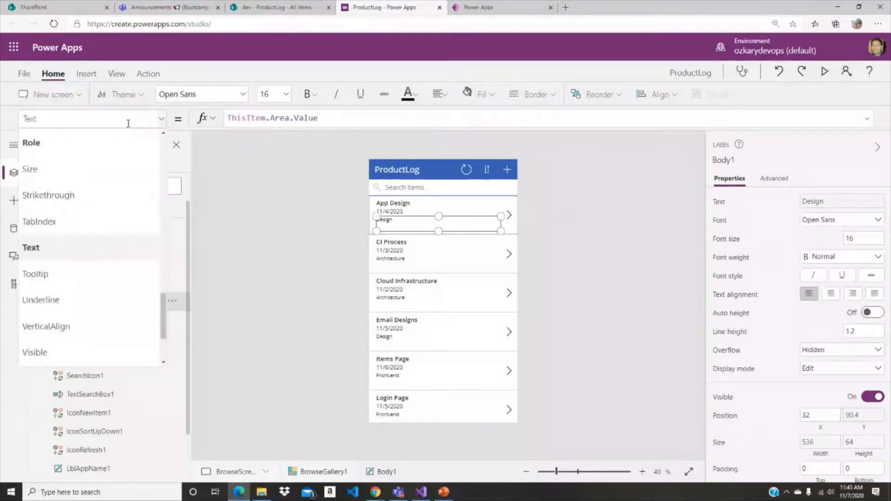
pyautogui.scroll(-3, 130, 188)
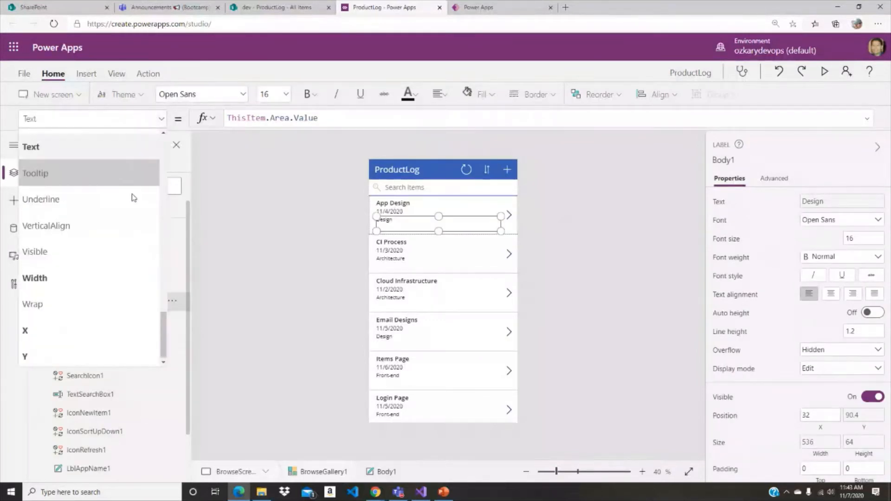
pyautogui.scroll(3, 137, 198)
pyautogui.scroll(3, 138, 198)
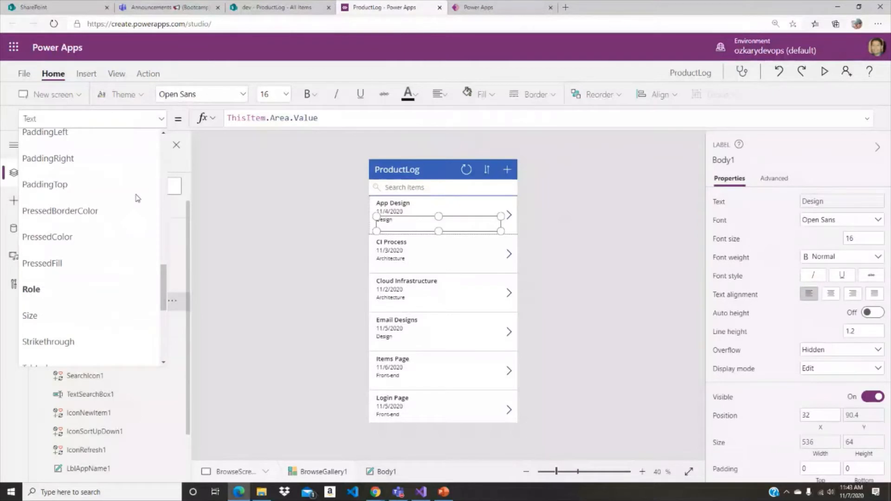
pyautogui.scroll(6, 137, 198)
pyautogui.scroll(1, 137, 199)
pyautogui.click(637, 201)
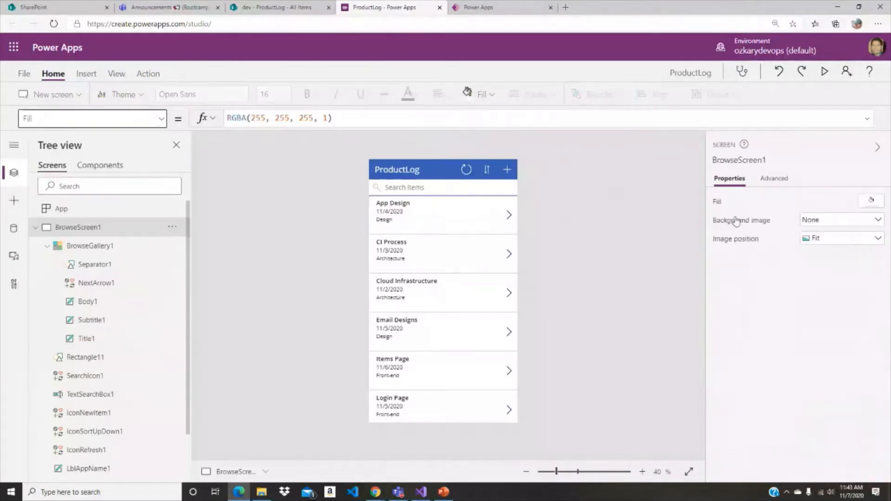
# - Examine the basic and advanced properties of the Body1 label, including its Text formula, and compare them with the property list
pyautogui.click(488, 219)
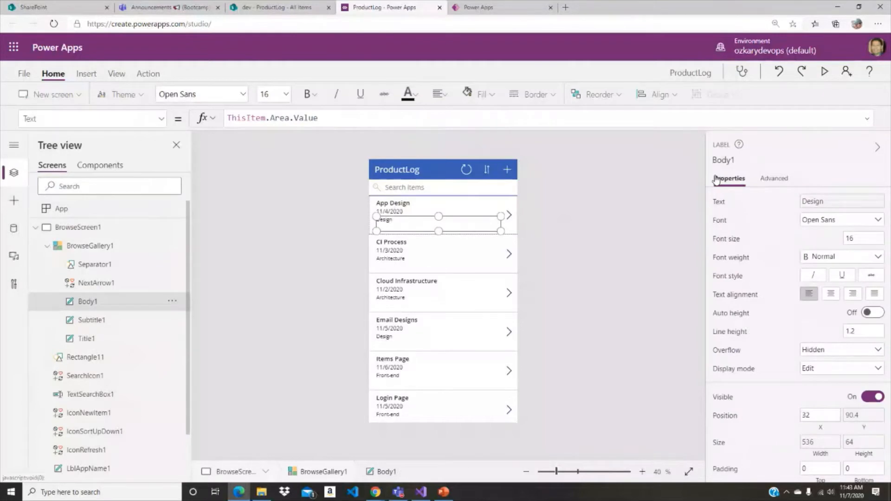
pyautogui.scroll(-5, 836, 260)
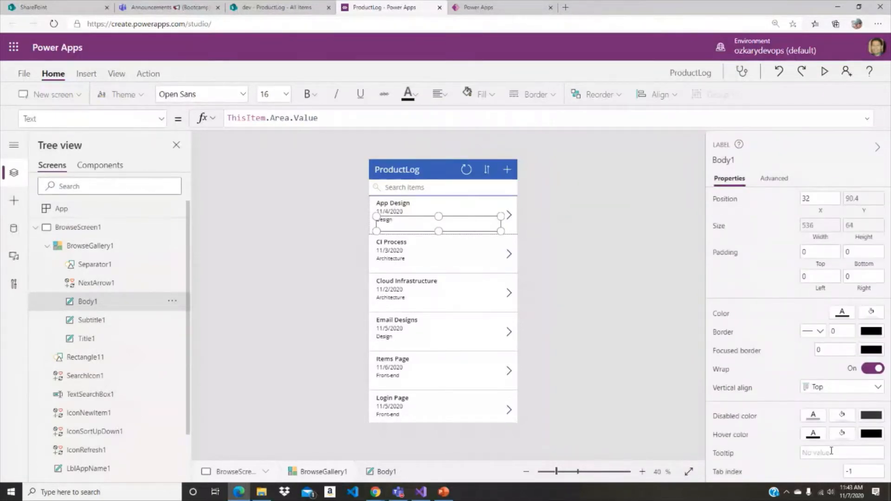
pyautogui.click(774, 181)
pyautogui.scroll(-1, 794, 243)
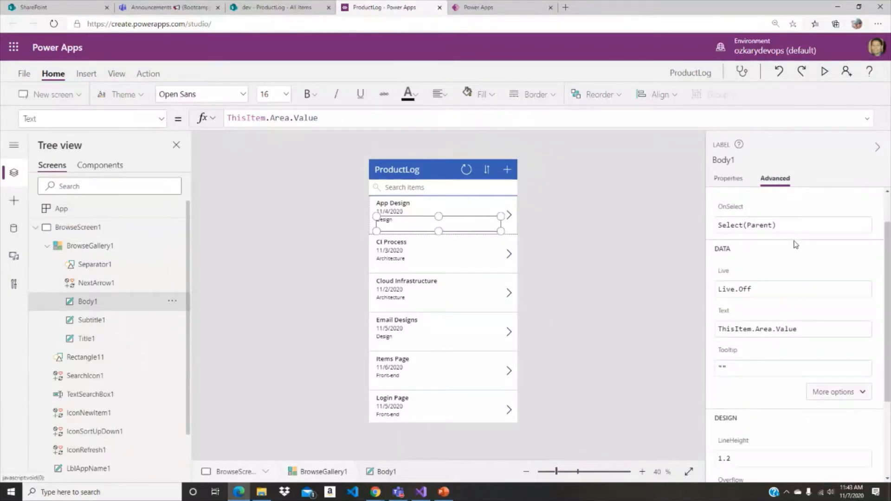
pyautogui.scroll(1, 795, 245)
pyautogui.scroll(-3, 836, 278)
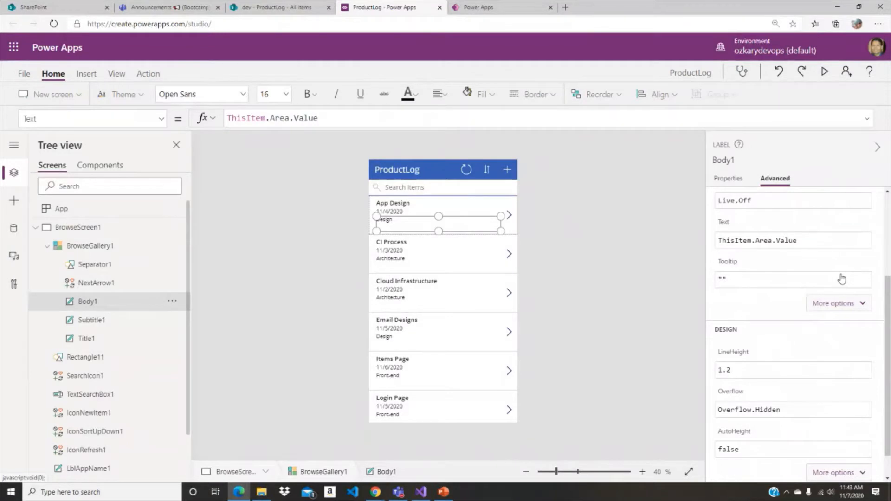
pyautogui.click(816, 241)
pyautogui.click(90, 120)
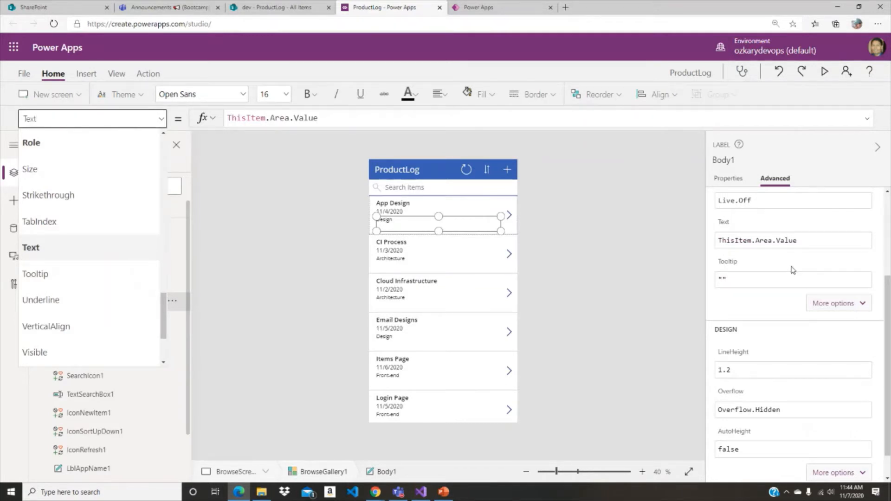
pyautogui.click(661, 279)
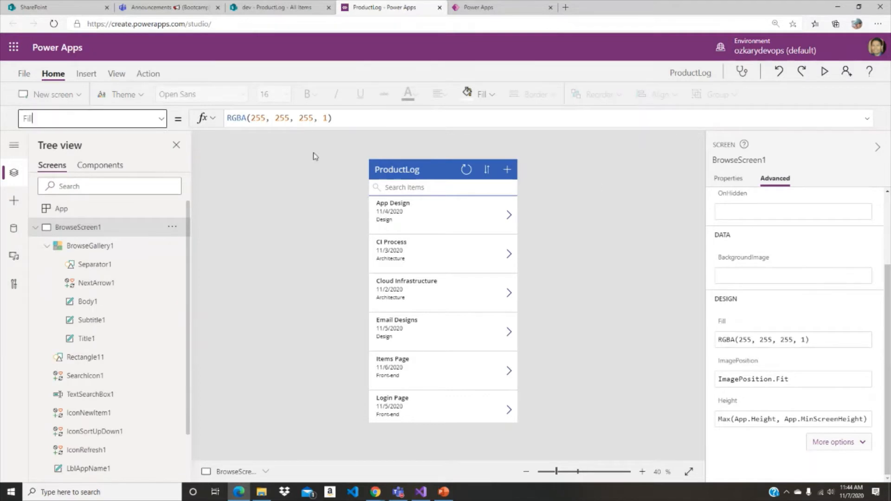
# - Examine the Text property of the header's app name label and collapse BrowseScreen1 in the tree
pyautogui.click(35, 227)
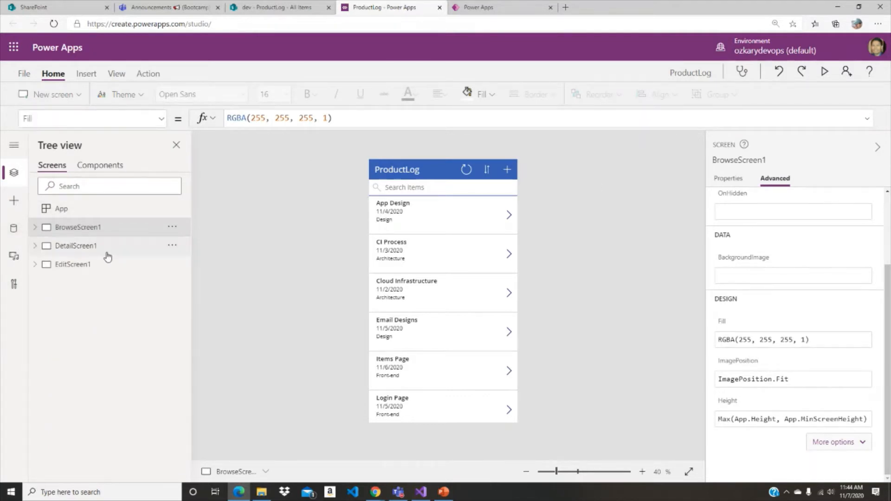
pyautogui.click(437, 175)
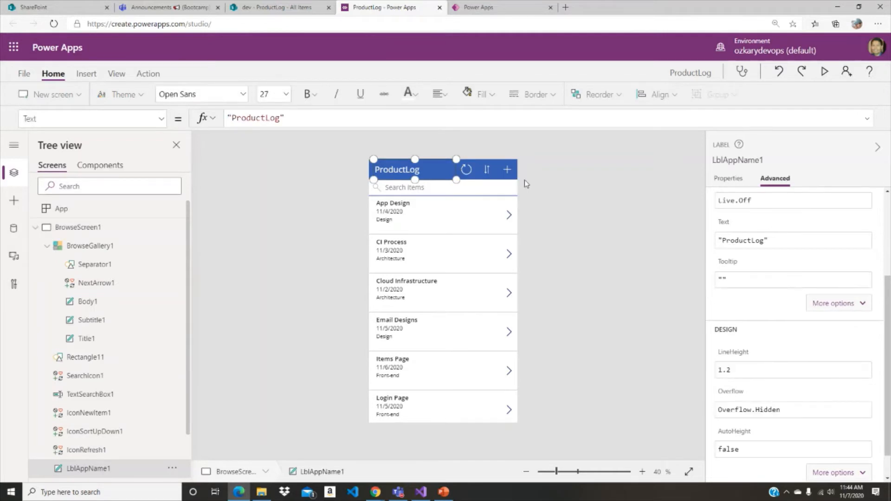
pyautogui.click(35, 227)
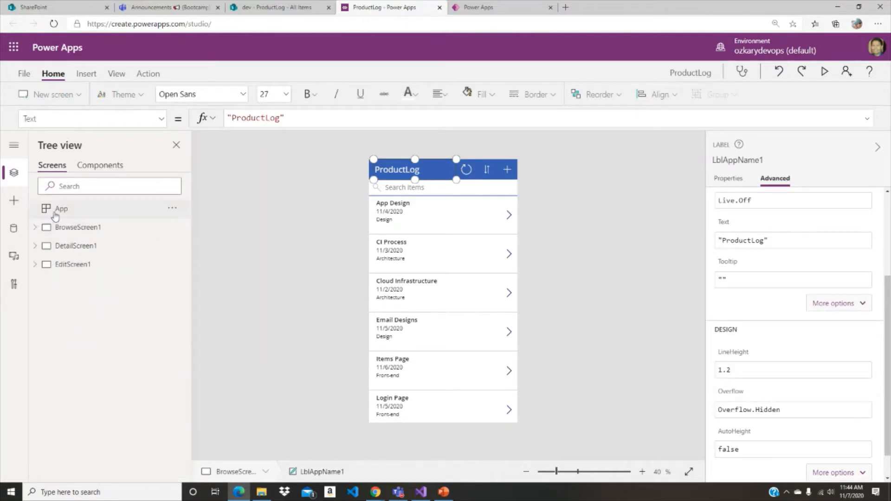
# - Set the App object's OnStart formula to Set(appName,"Product Log"), format its text and save the app
pyautogui.click(55, 213)
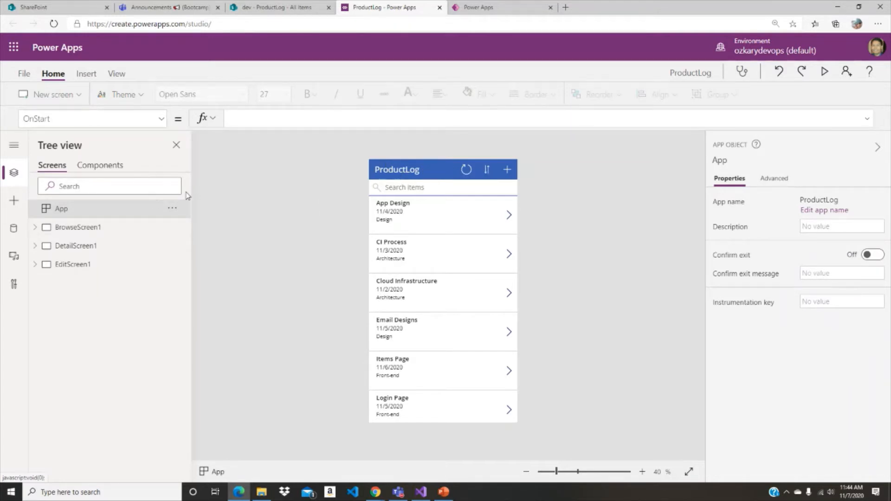
pyautogui.click(289, 119)
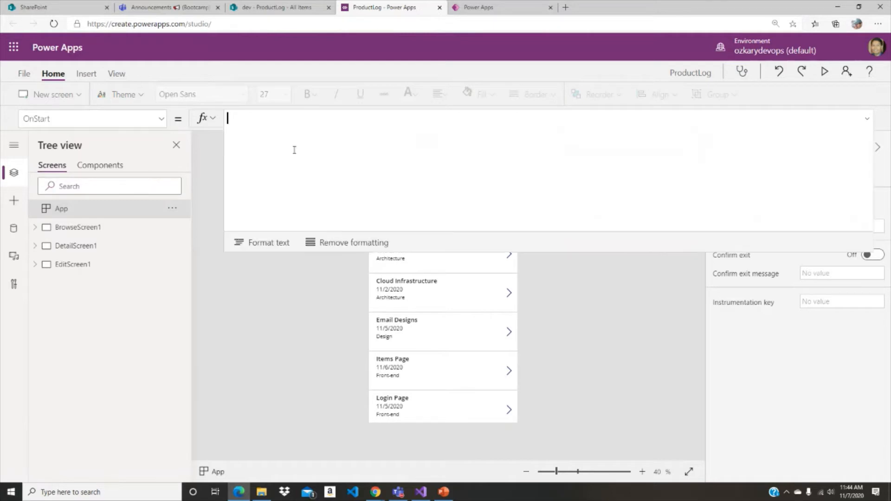
pyautogui.write('Set')
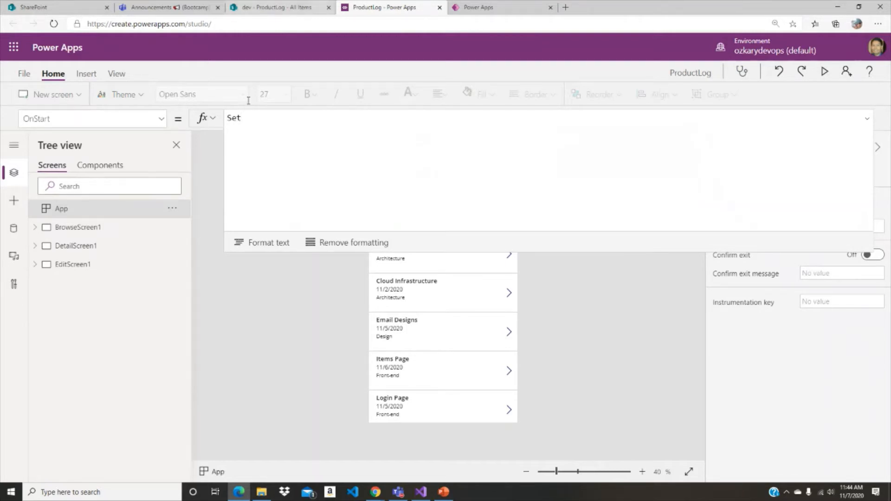
pyautogui.write('(')
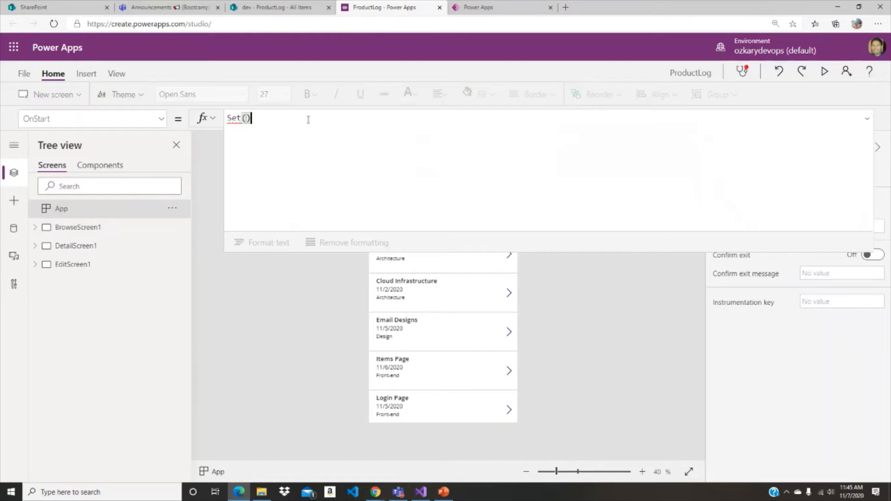
pyautogui.write('appName')
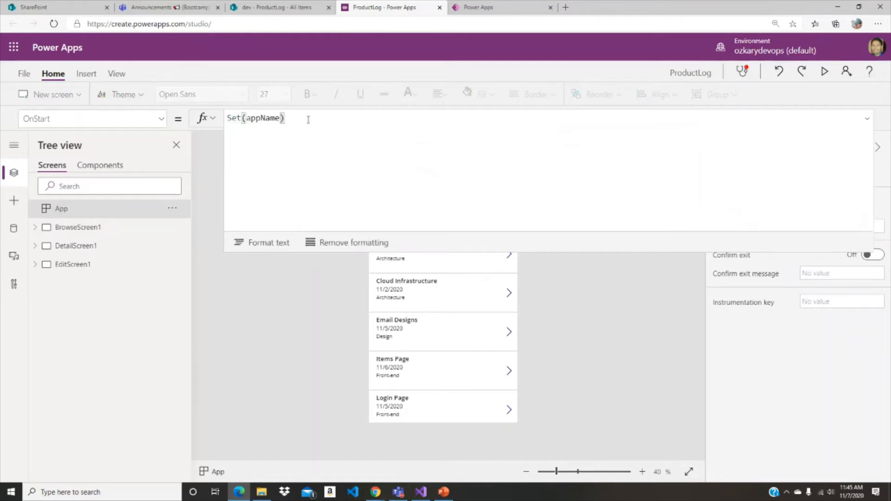
pyautogui.write(',"Product Log"')
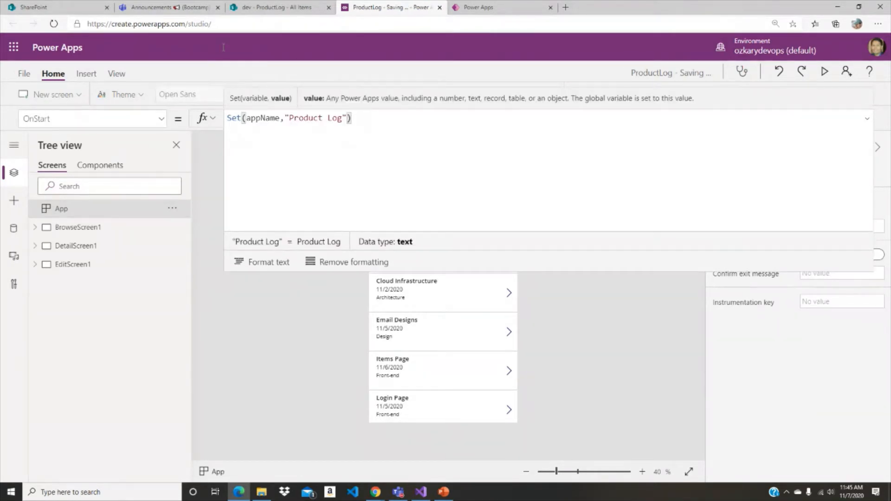
pyautogui.click(263, 262)
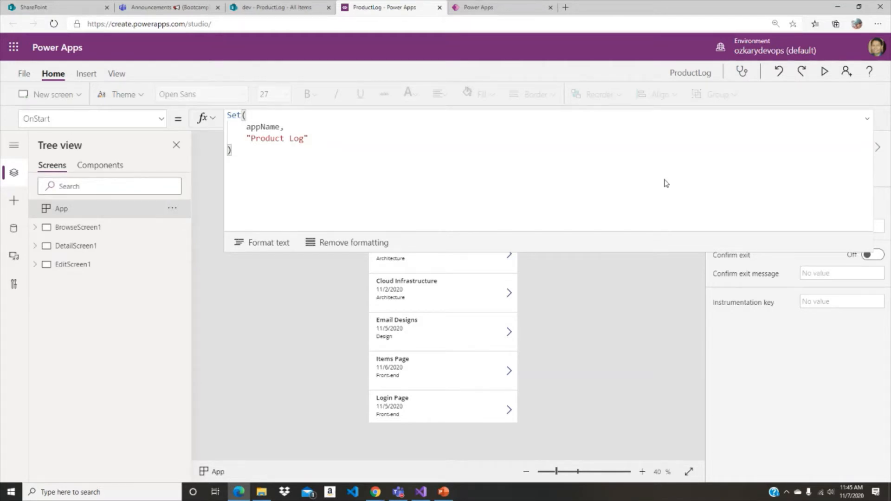
pyautogui.hotkey('ctrl', 's')
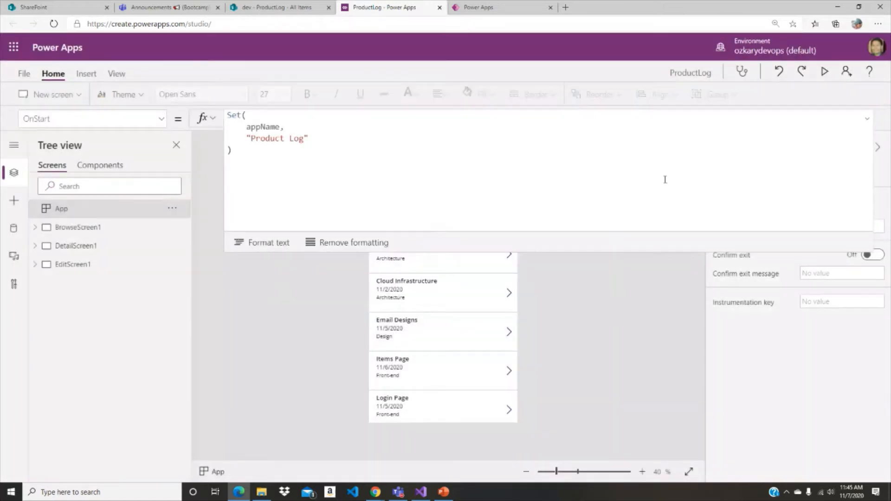
pyautogui.click(644, 168)
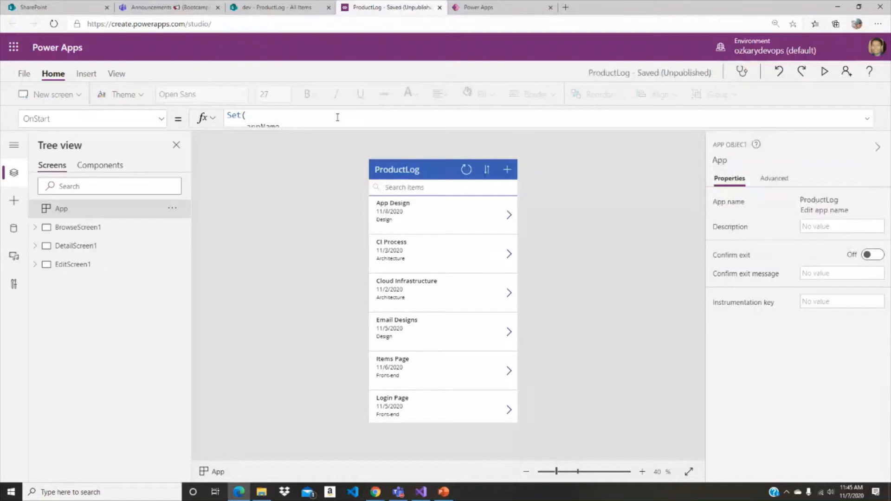
# - Reload the Power Apps Studio page and switch to the open Chrome windows
pyautogui.press('F5')
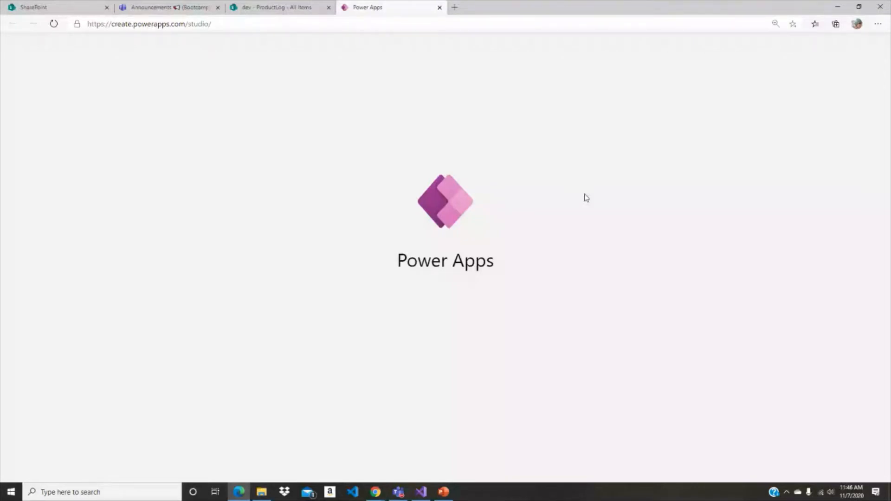
pyautogui.click(367, 497)
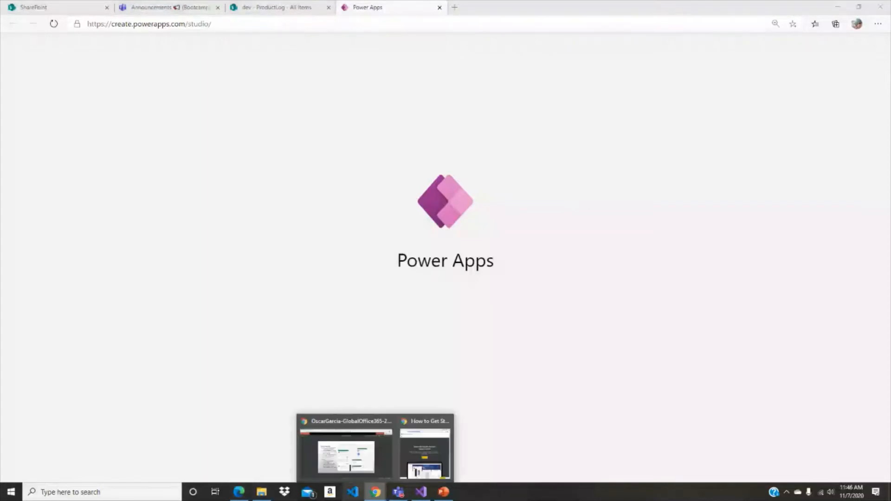
pyautogui.click(374, 498)
pyautogui.click(375, 499)
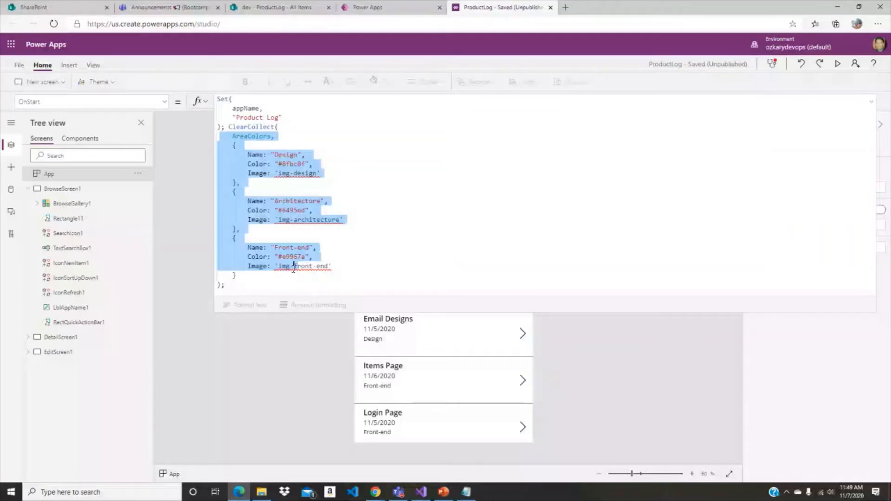
# - Close the App object's OnStart formula and set the BrowseScreen1 header label's Text to the appName variable
pyautogui.moveTo(294, 269); pyautogui.dragTo(391, 256)
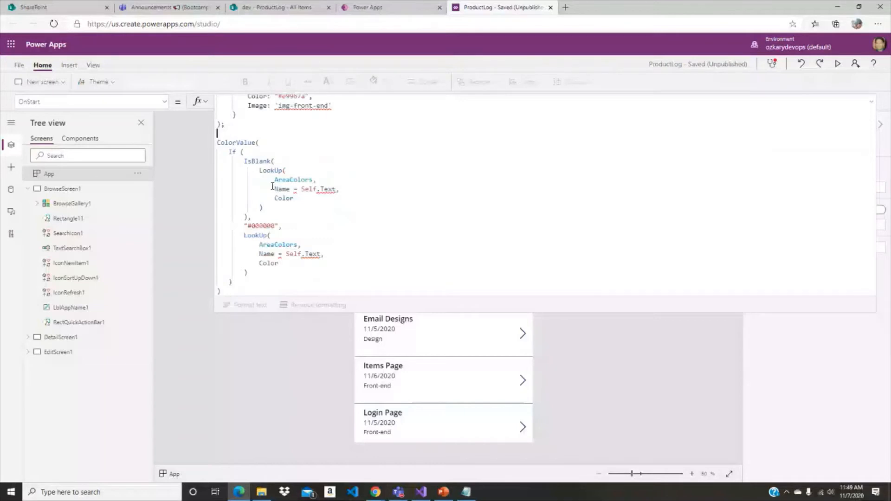
pyautogui.click(722, 120)
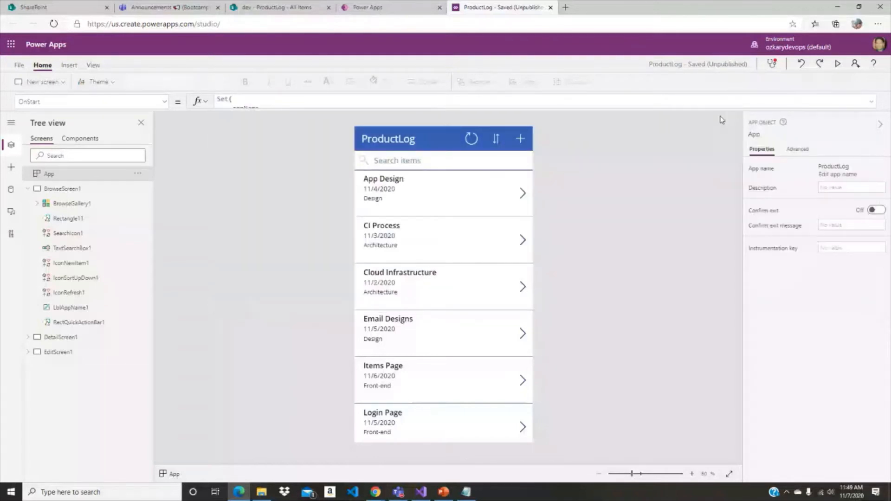
pyautogui.click(436, 140)
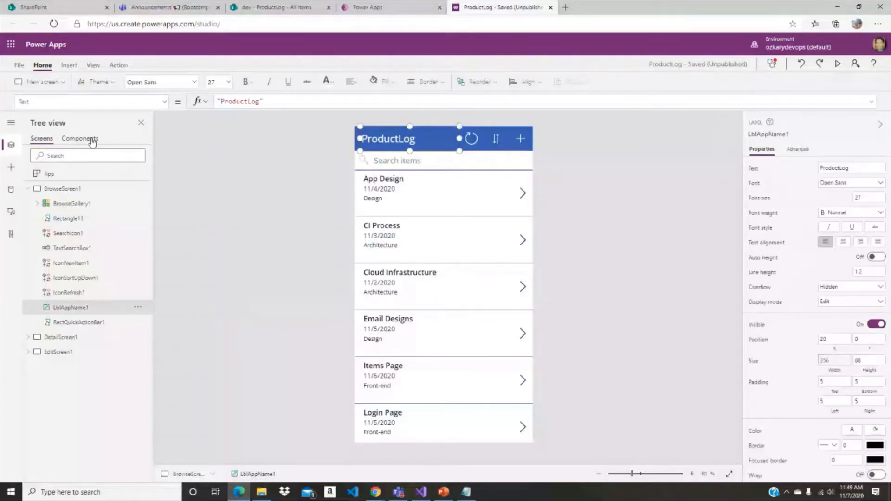
pyautogui.click(304, 103)
pyautogui.hotkey('ctrl', 'a')
pyautogui.write('app')
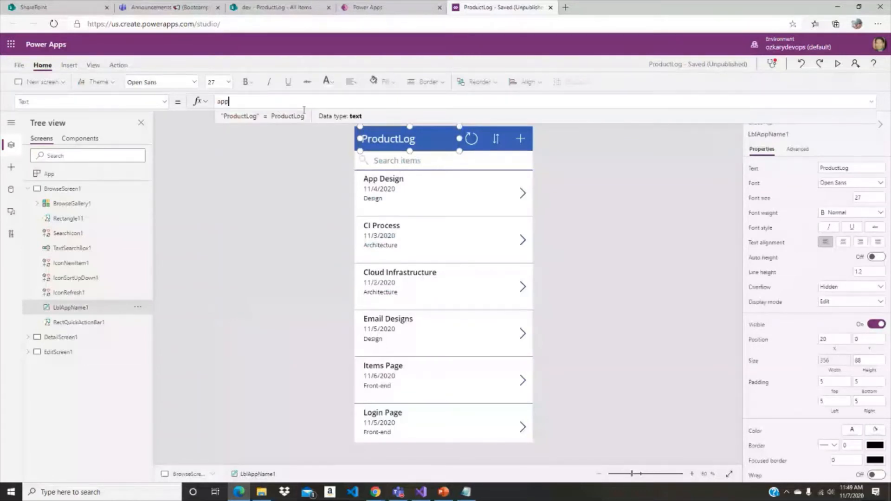
pyautogui.write('Name')
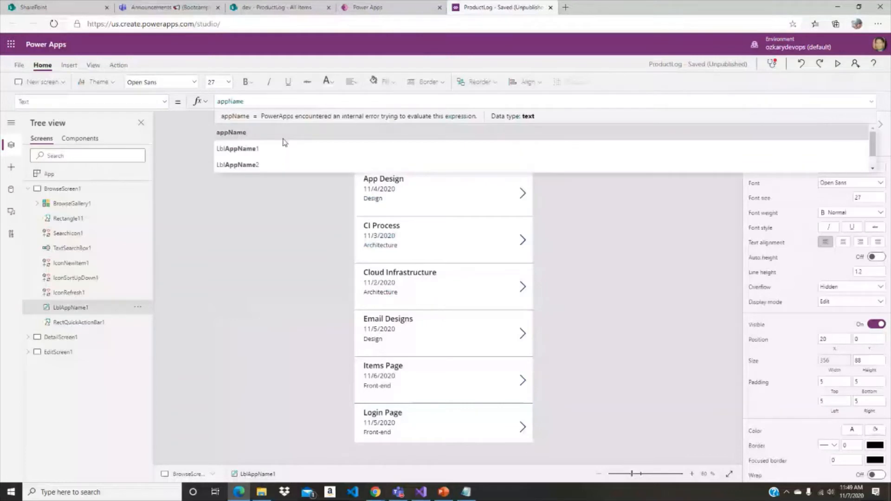
pyautogui.click(249, 136)
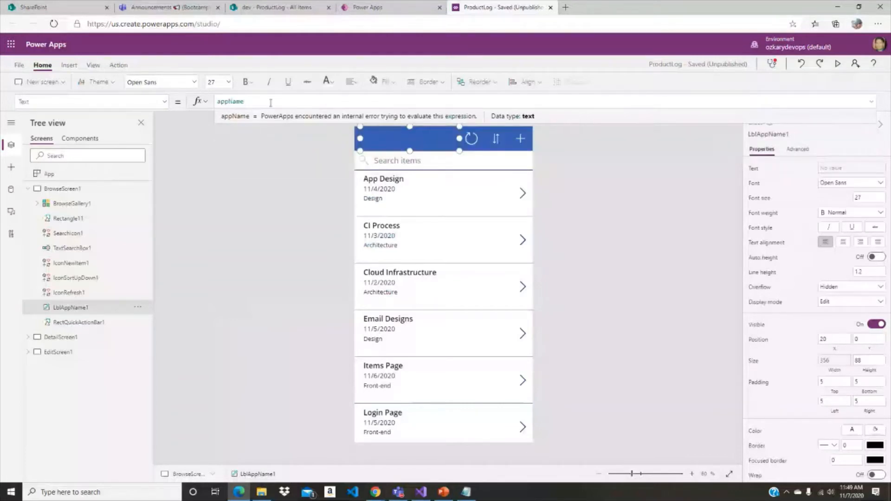
pyautogui.hotkey('shift', 'Home')
pyautogui.click(252, 145)
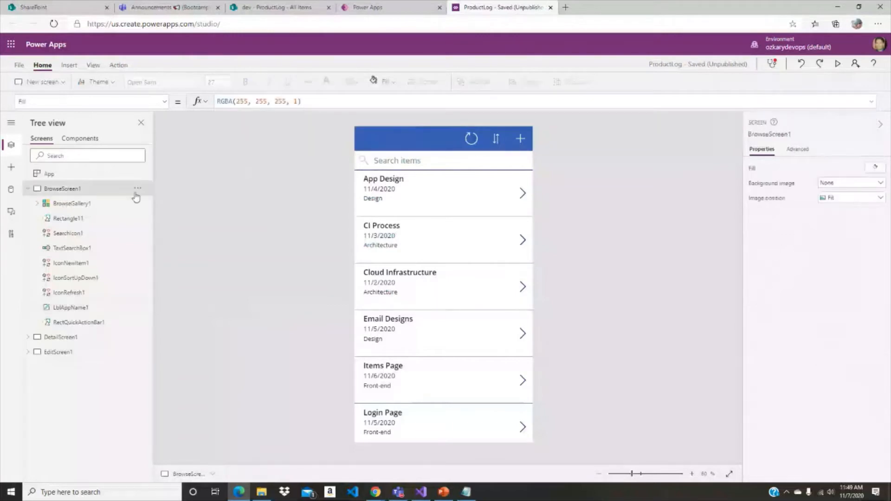
# - Check the appName assignment in the App object's OnStart formula, then collapse the formula editor
pyautogui.click(49, 174)
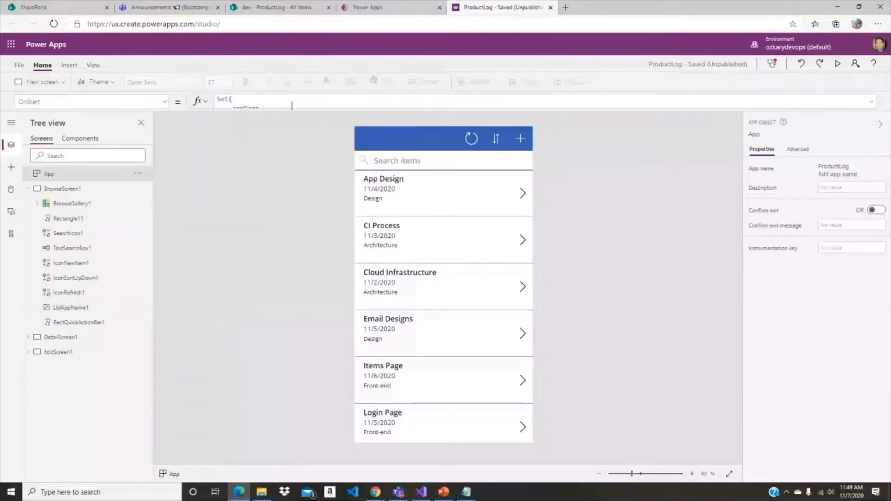
pyautogui.click(288, 110)
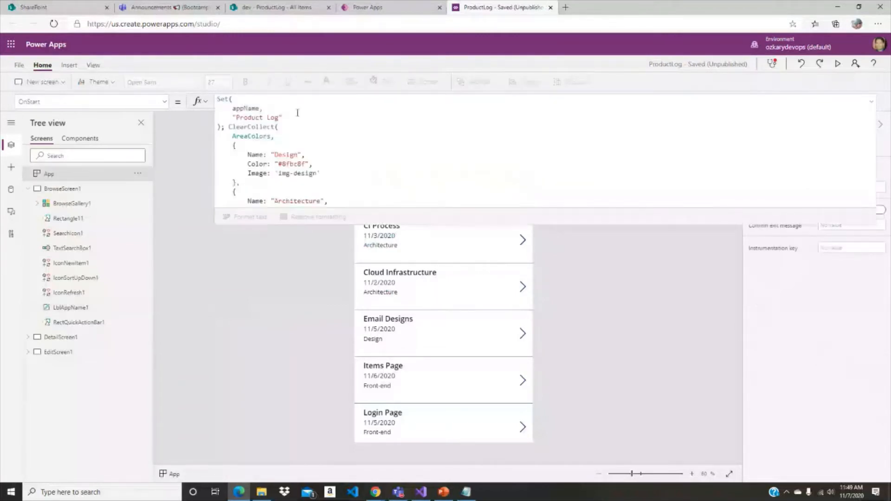
pyautogui.click(316, 118)
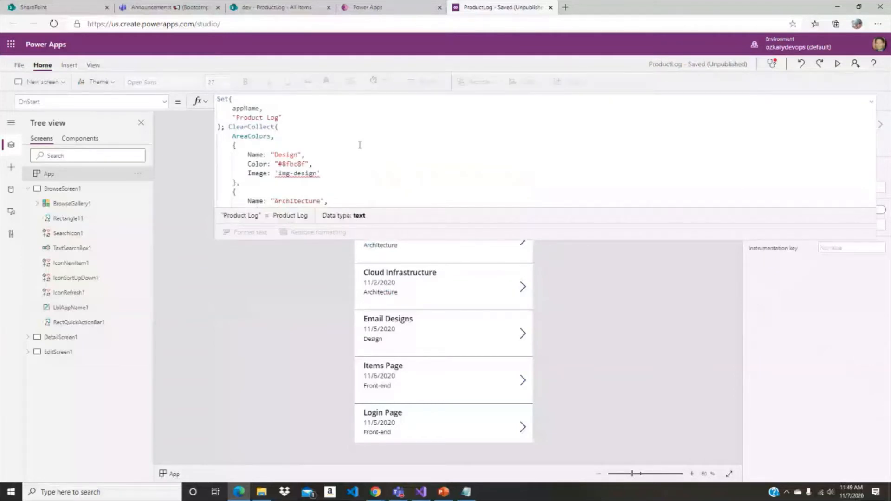
pyautogui.click(116, 189)
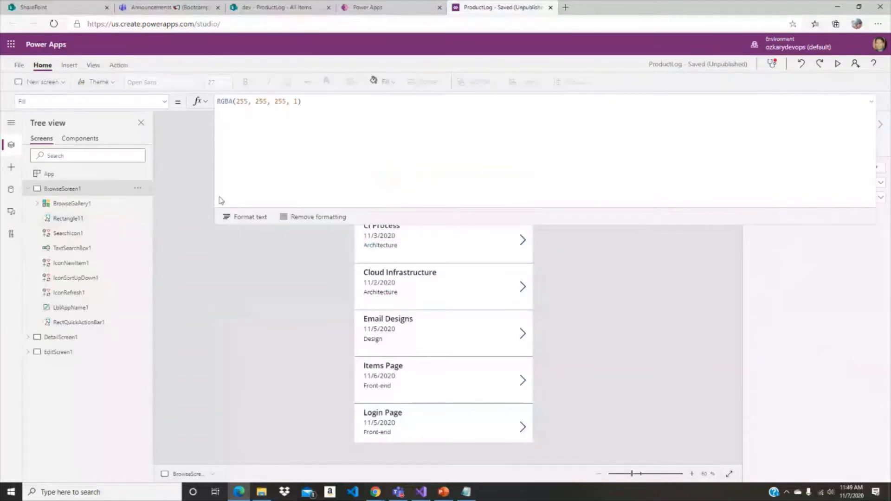
pyautogui.click(871, 102)
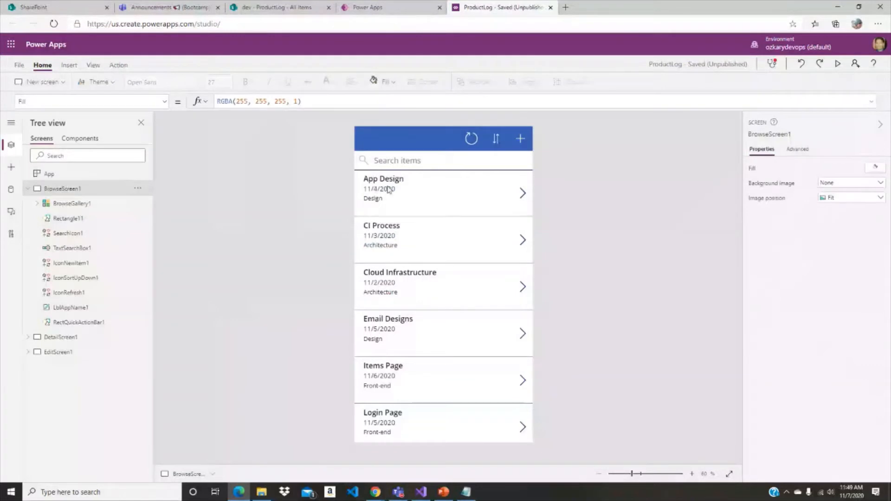
# - Recheck the BrowseScreen1 header label's Text formula and reselect the appName variable in it
pyautogui.click(398, 147)
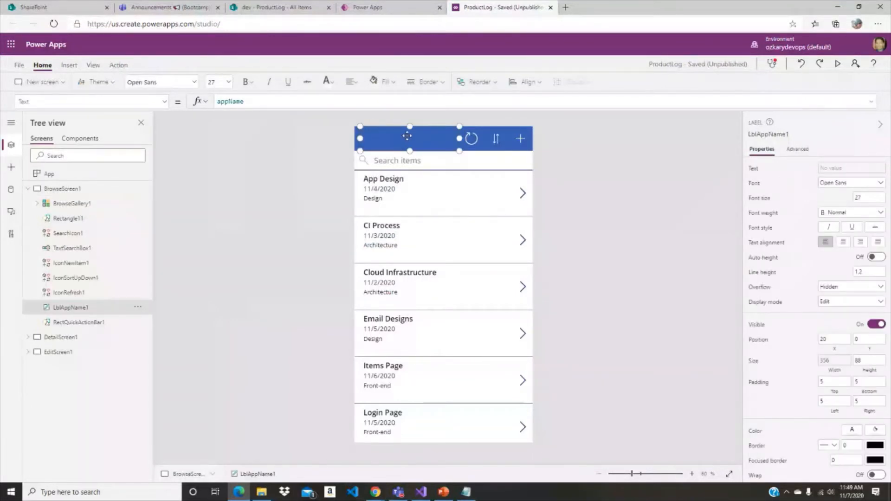
pyautogui.click(271, 101)
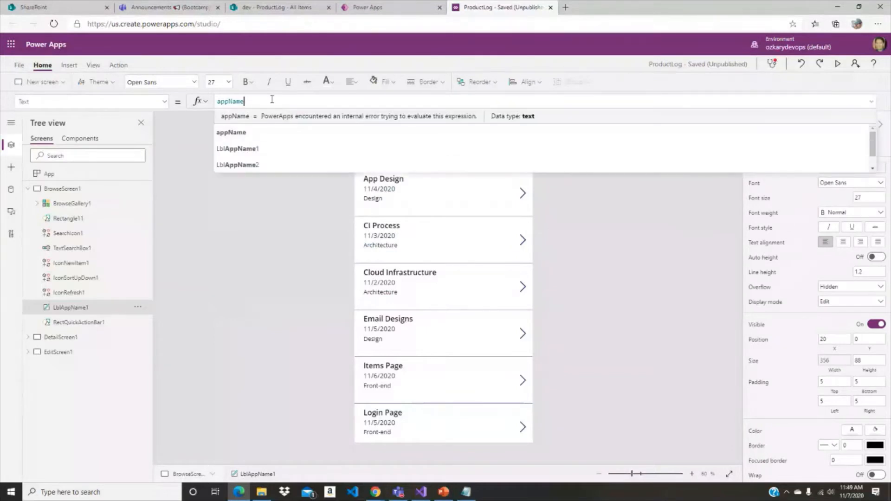
pyautogui.click(239, 134)
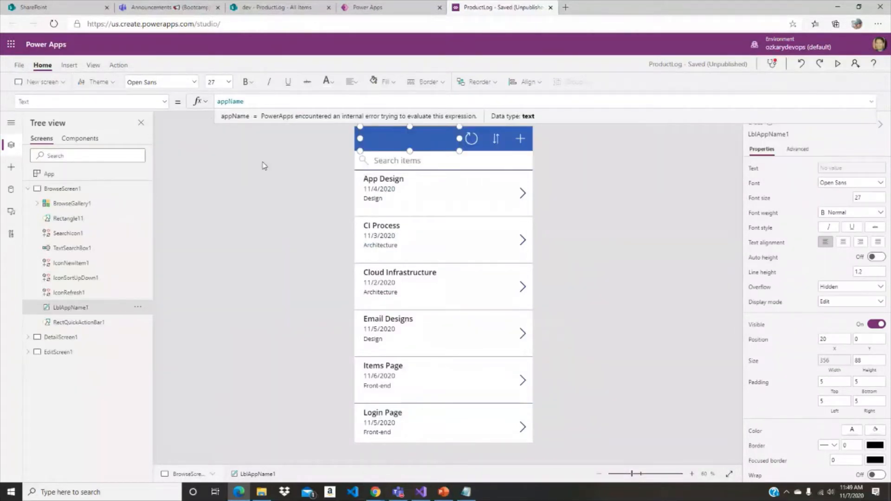
pyautogui.click(581, 193)
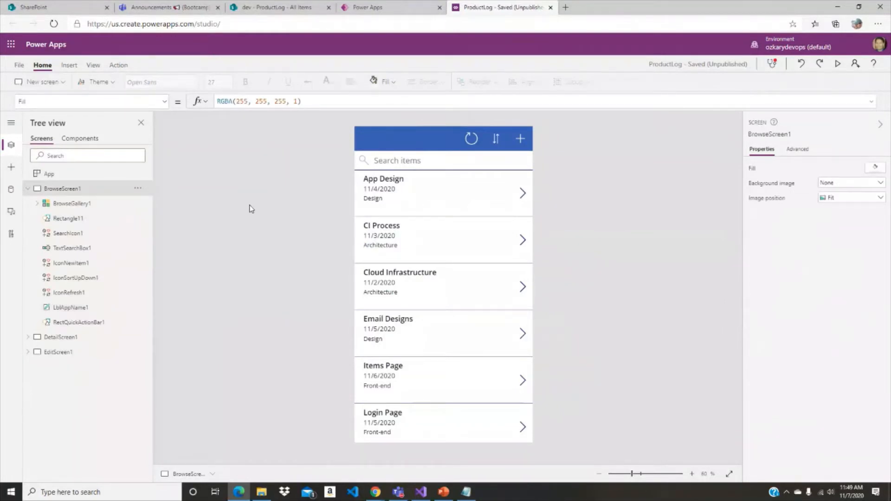
pyautogui.click(418, 141)
pyautogui.click(261, 102)
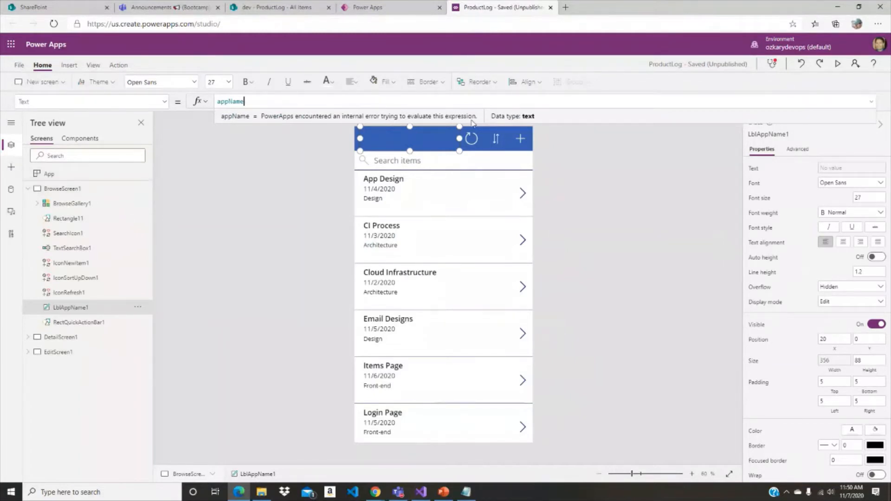
pyautogui.click(251, 135)
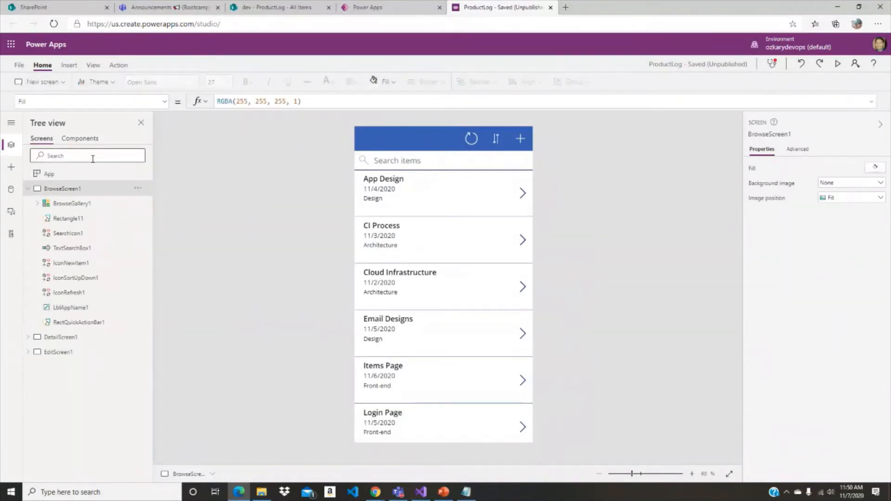
# - Inspect the Set and ClearCollect calls in the App object's OnStart formula again
pyautogui.click(65, 174)
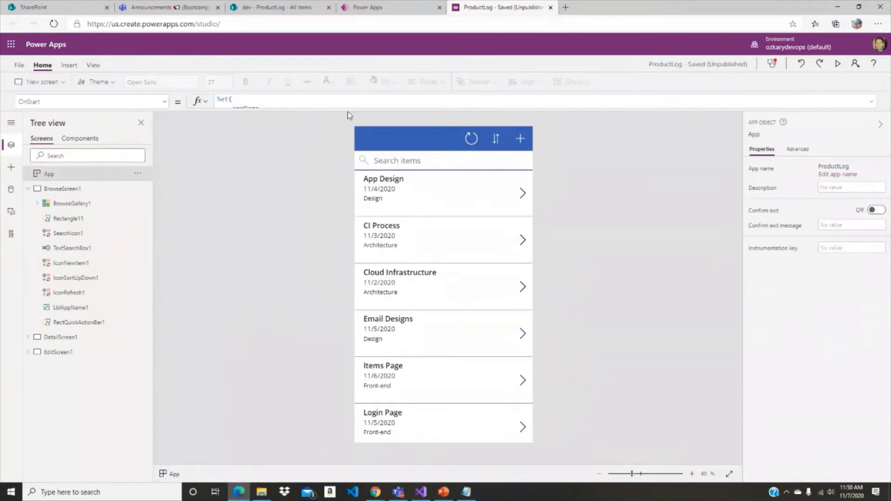
pyautogui.moveTo(349, 111); pyautogui.dragTo(344, 234)
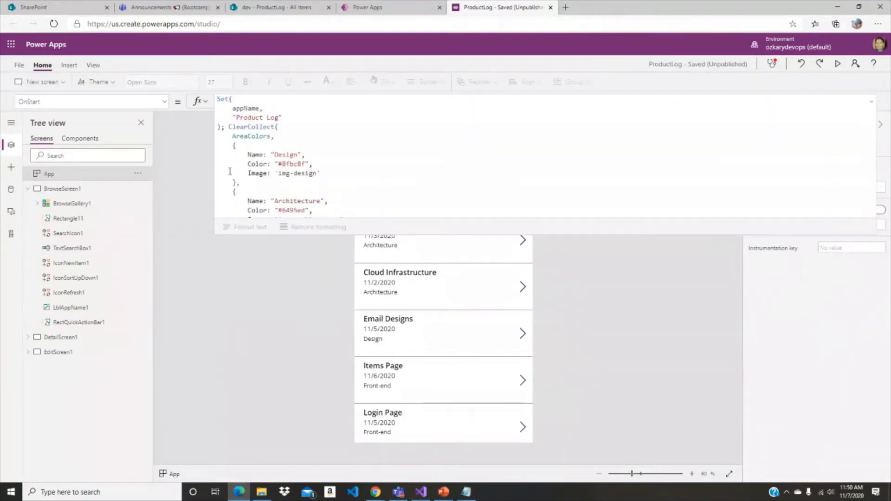
pyautogui.click(302, 118)
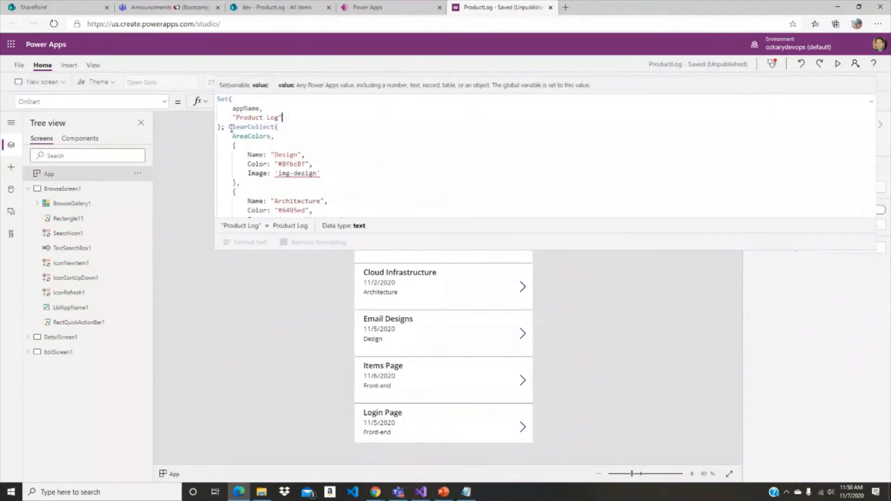
pyautogui.click(231, 128)
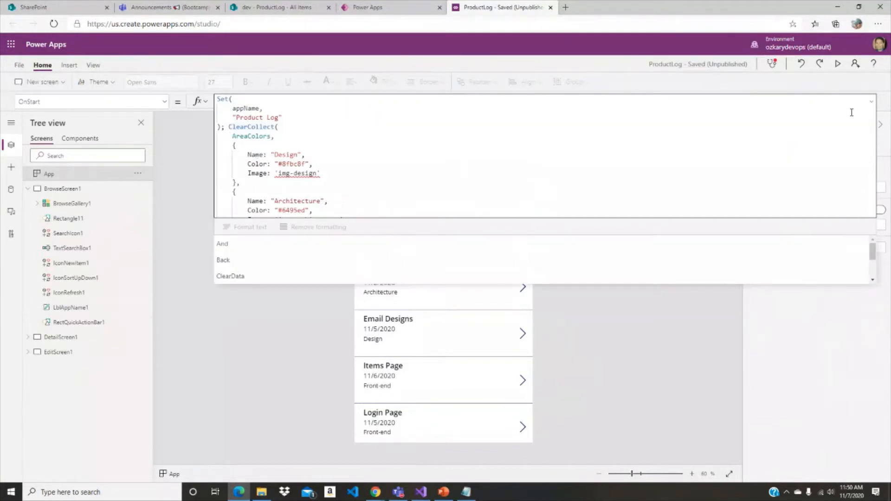
pyautogui.click(559, 201)
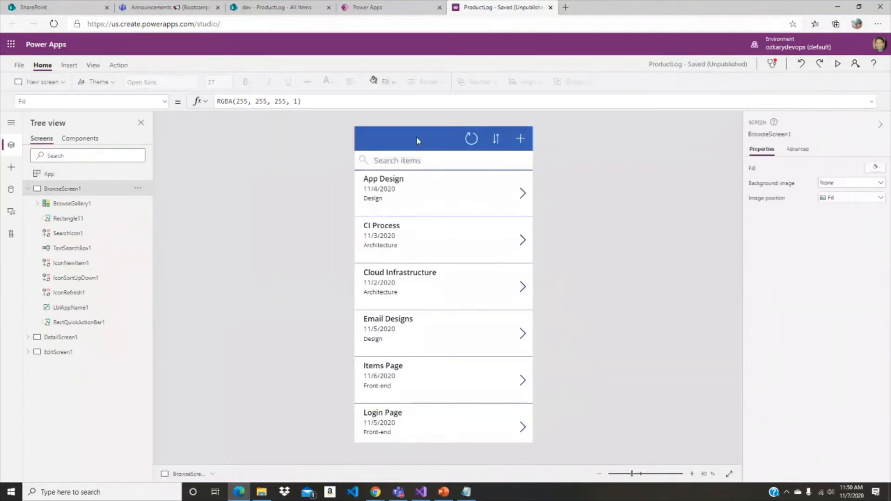
# - Collapse BrowseScreen1 in the tree and set the DetailScreen1 header label's Text to the appName variable
pyautogui.click(409, 139)
pyautogui.click(28, 189)
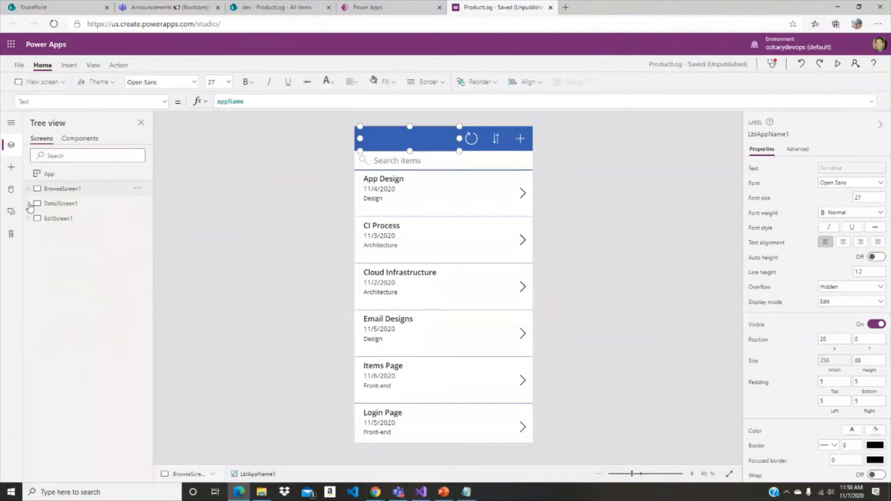
pyautogui.click(60, 203)
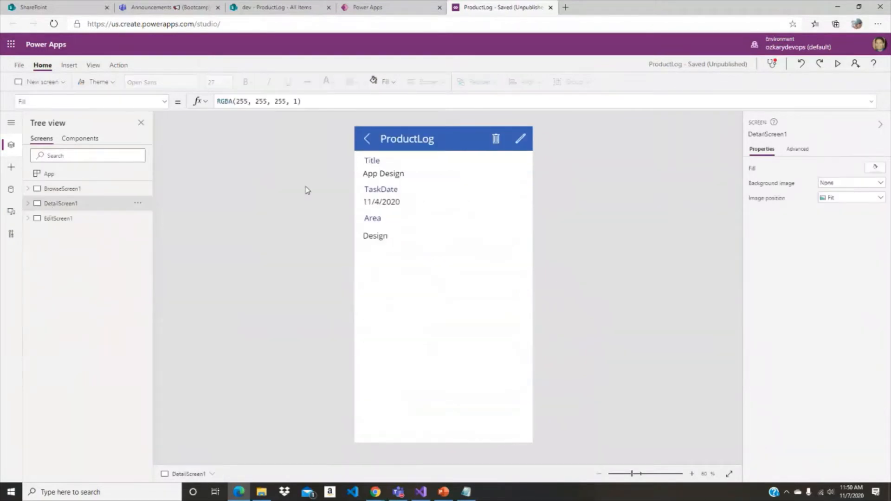
pyautogui.click(407, 139)
pyautogui.click(320, 103)
pyautogui.hotkey('ctrl', 'a')
pyautogui.write('a')
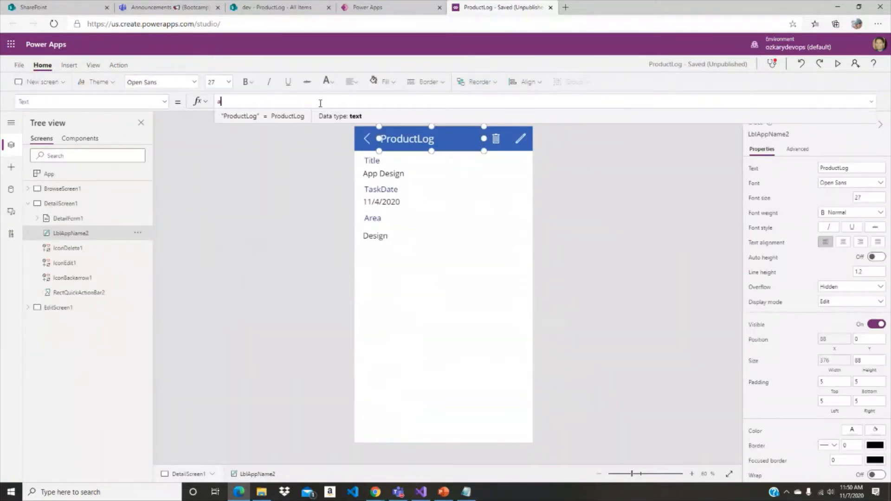
pyautogui.write('ppName')
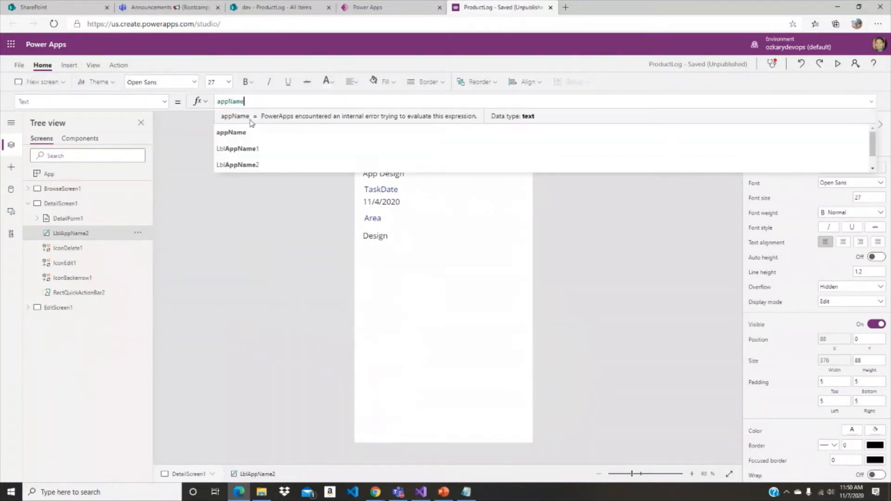
pyautogui.click(237, 174)
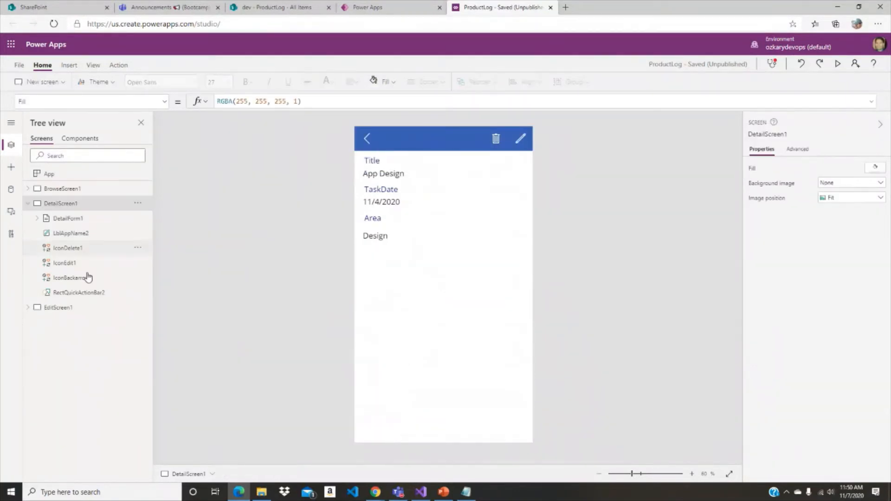
# - Set the EditScreen1 header label's Text to the appName variable
pyautogui.click(63, 308)
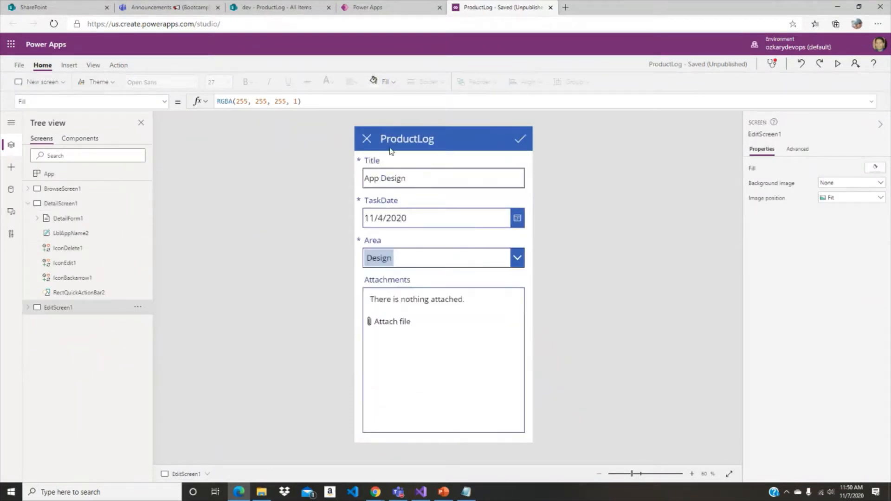
pyautogui.click(408, 139)
pyautogui.click(311, 100)
pyautogui.hotkey('ctrl', 'a')
pyautogui.write('appName')
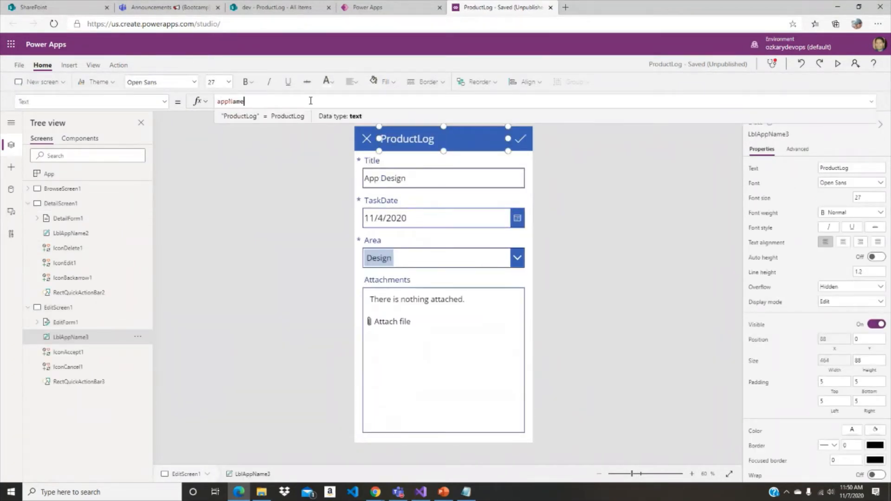
pyautogui.press('Return')
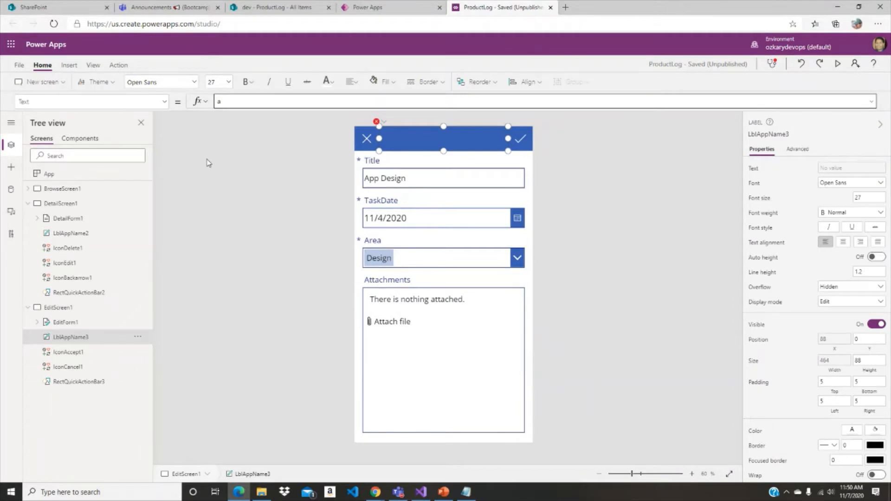
pyautogui.write('ppName')
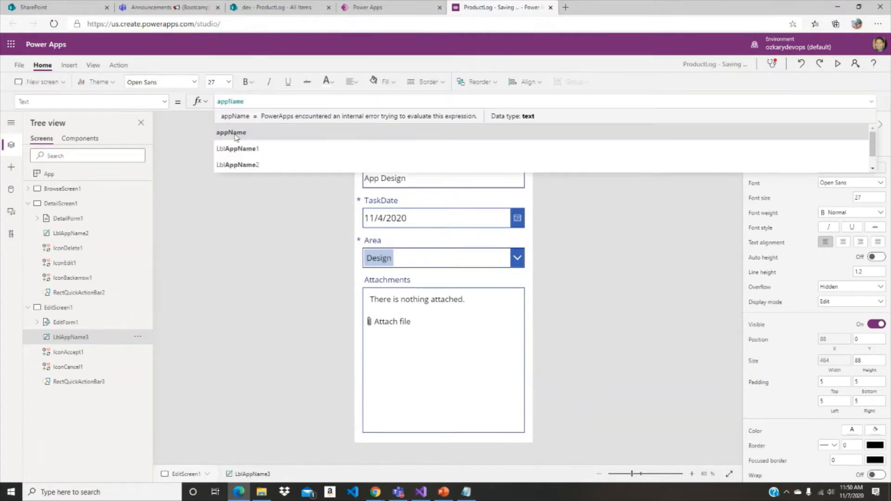
pyautogui.click(237, 135)
pyautogui.click(650, 220)
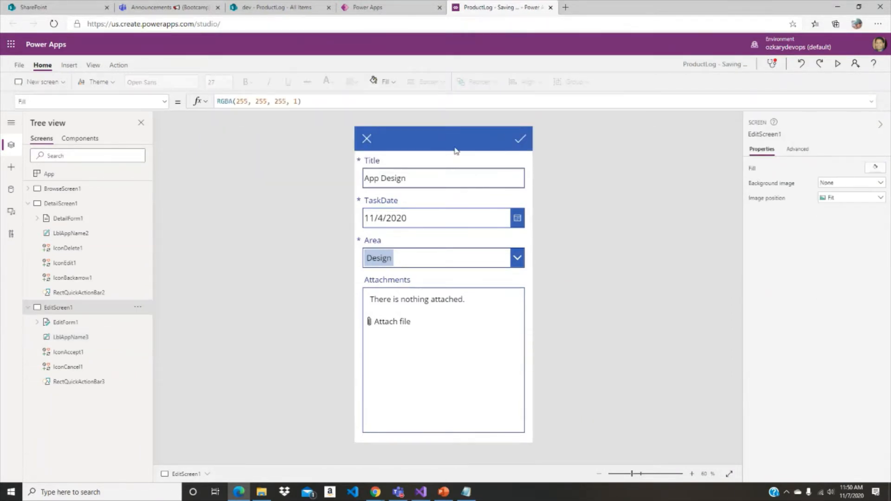
# - Check the EditScreen1 header label's Text formula and collapse DetailScreen1 and EditScreen1 in the tree
pyautogui.click(455, 144)
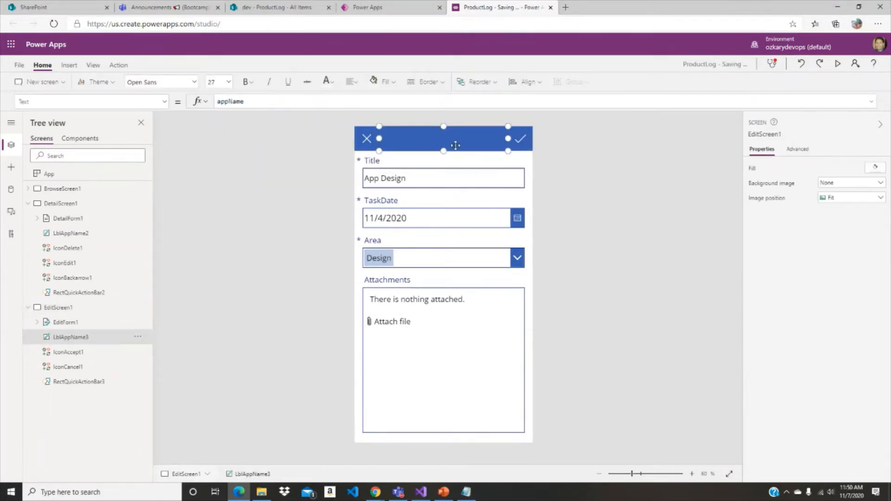
pyautogui.click(28, 203)
pyautogui.click(28, 219)
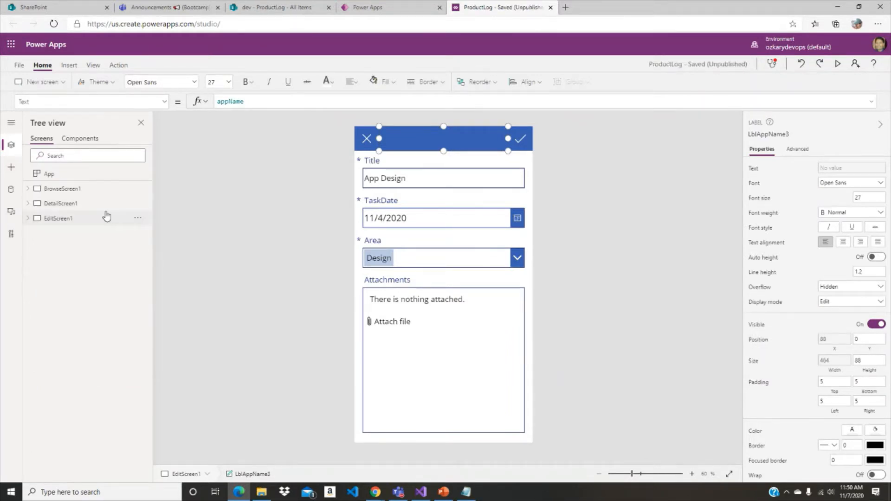
# - Change the layout of BrowseGallery1 on BrowseScreen1 to Image, title, subtitle, and body
pyautogui.click(28, 189)
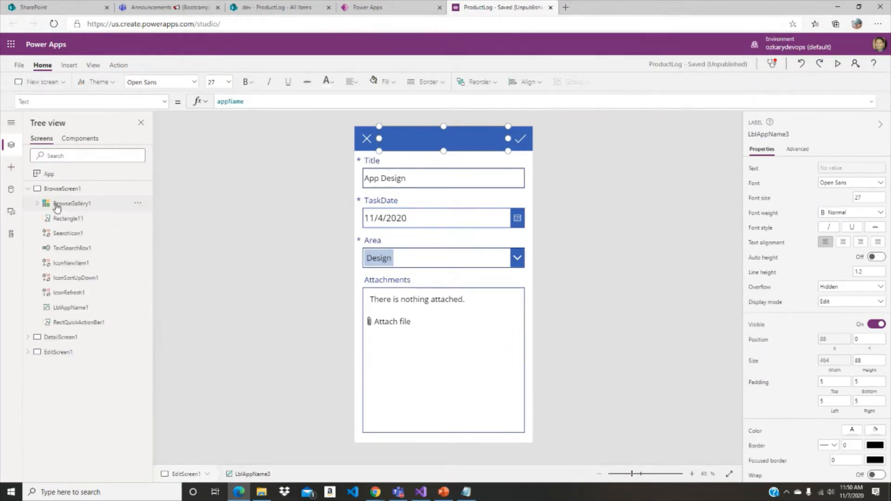
pyautogui.click(56, 206)
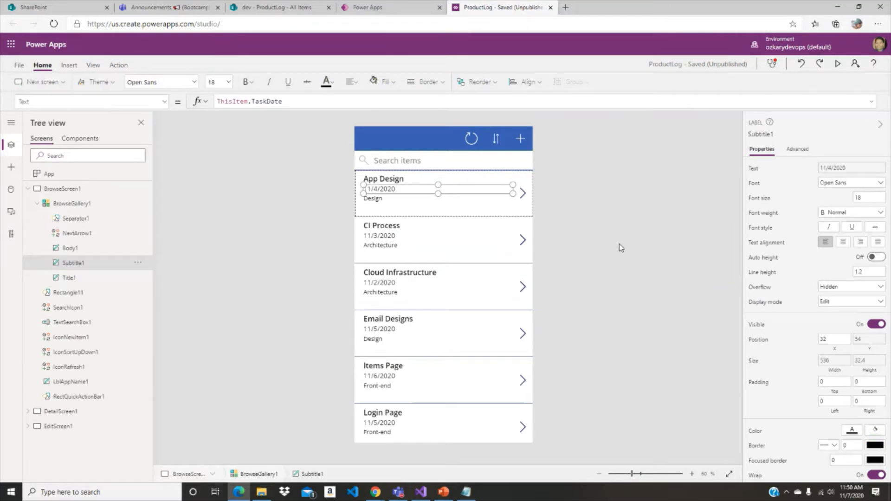
pyautogui.click(541, 222)
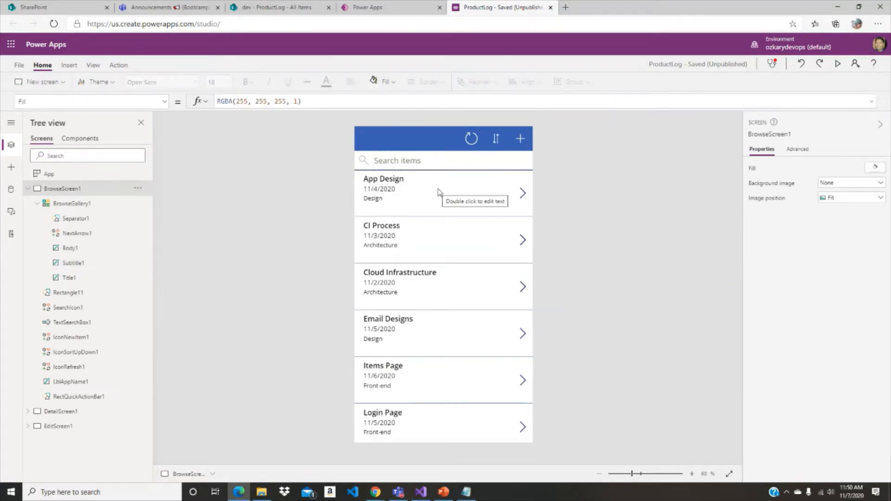
pyautogui.click(474, 190)
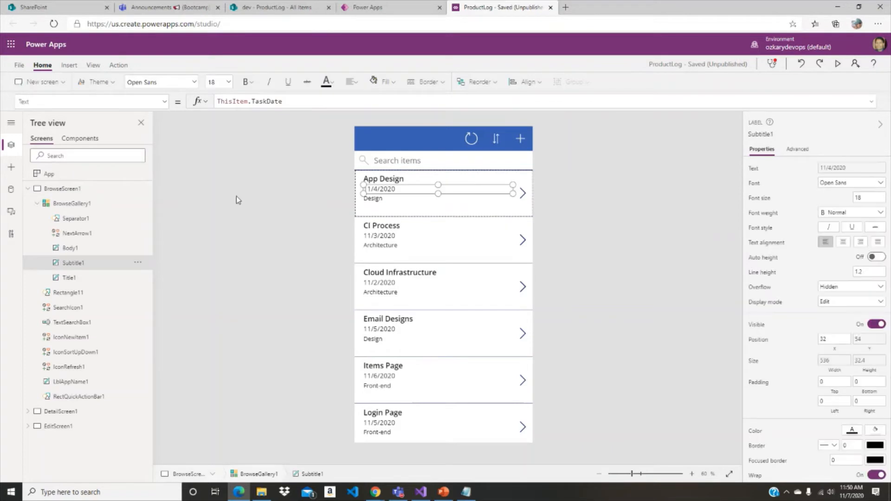
pyautogui.click(72, 204)
pyautogui.click(882, 213)
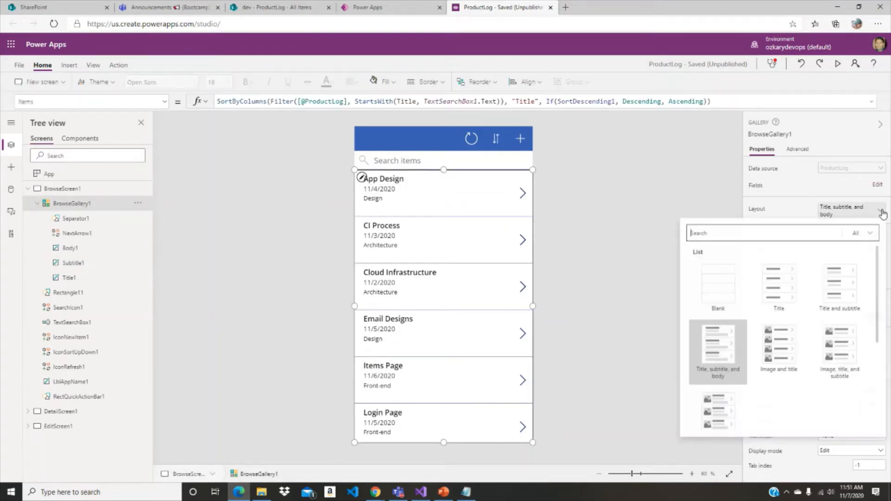
pyautogui.scroll(-1, 842, 275)
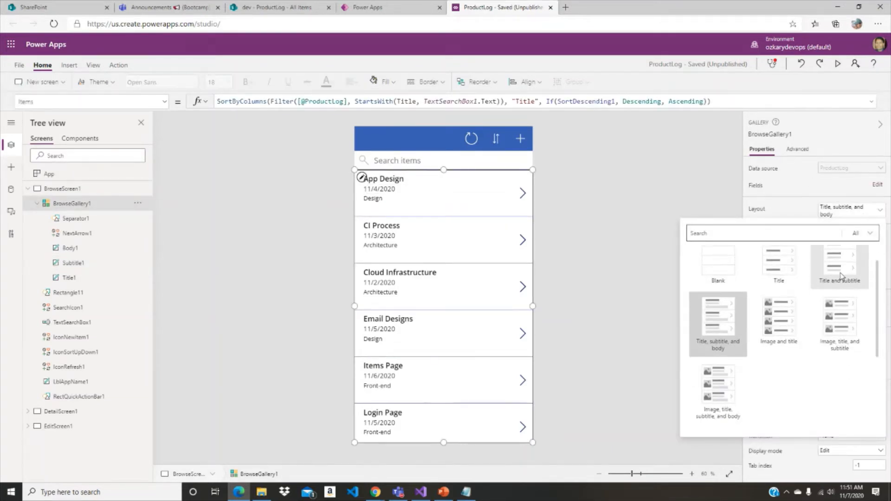
pyautogui.scroll(-3, 842, 275)
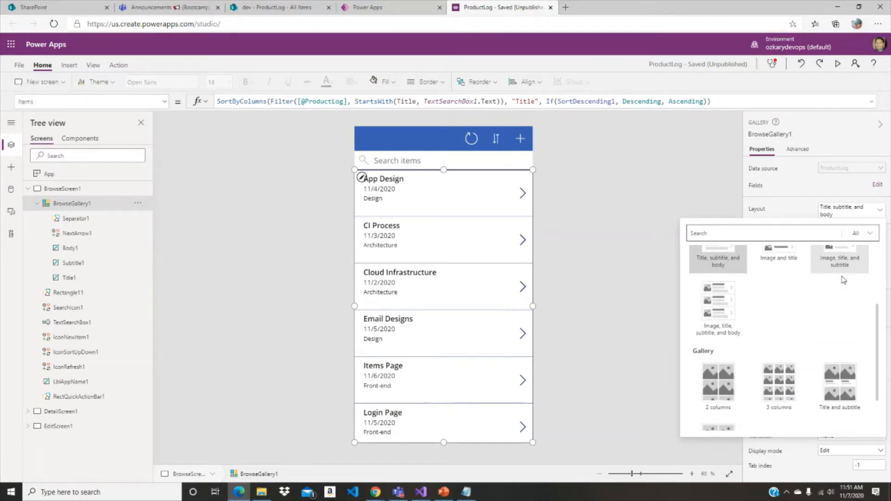
pyautogui.click(726, 305)
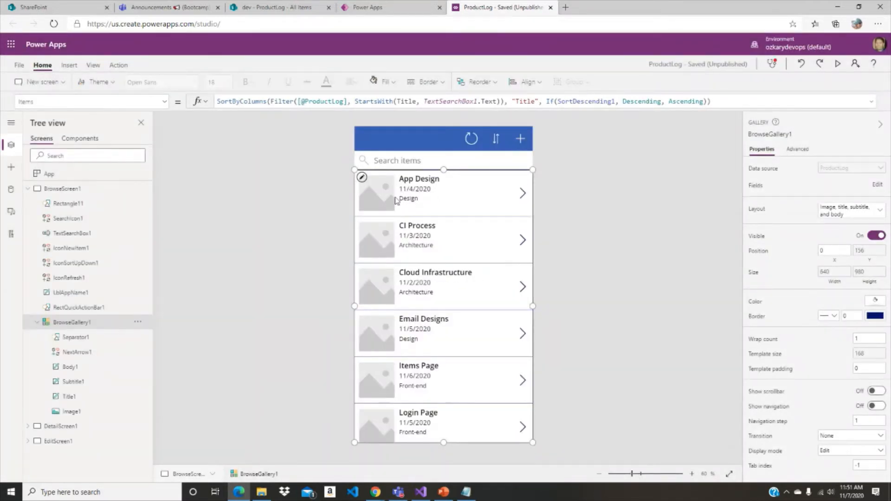
# - Inspect the Body1 label and Image1 placeholder in the first gallery item, and collapse BrowseScreen1 in the tree
pyautogui.click(453, 199)
pyautogui.click(381, 203)
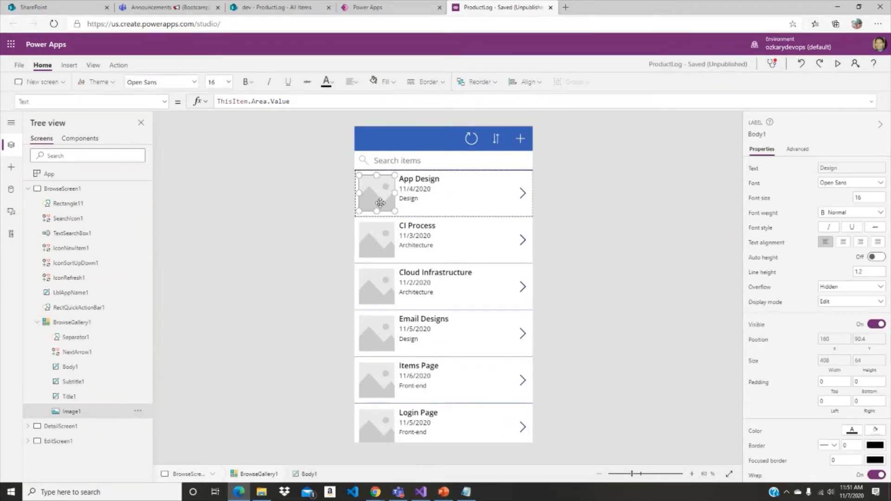
pyautogui.click(416, 200)
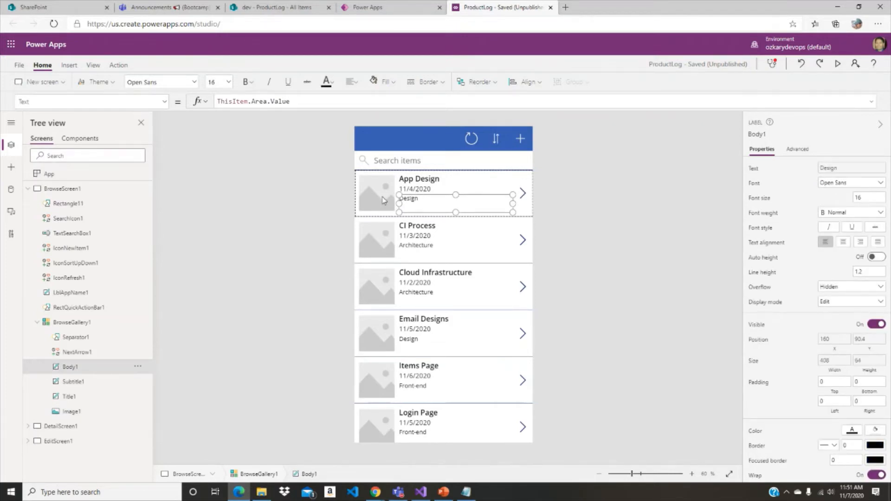
pyautogui.click(384, 200)
pyautogui.click(28, 189)
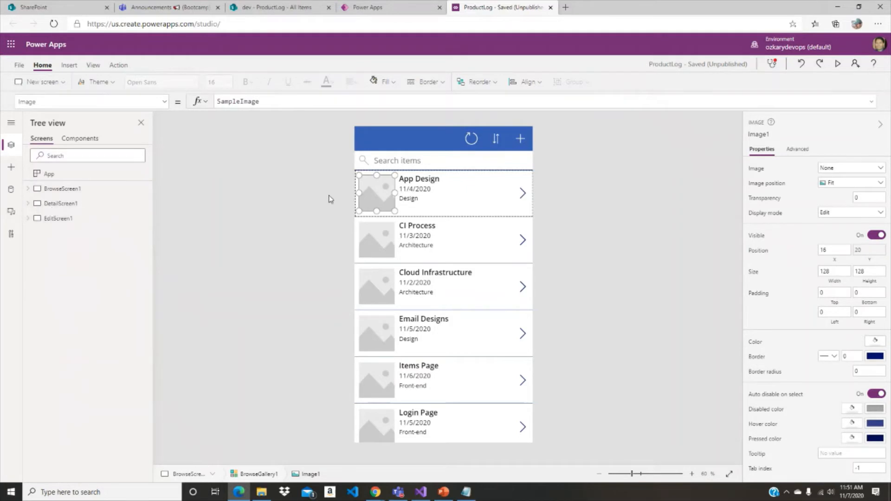
# - Upload the img-architecture, img-dashboard, img-design, img-front-end, img-list and img-task PNG files as app media and save the app
pyautogui.click(10, 213)
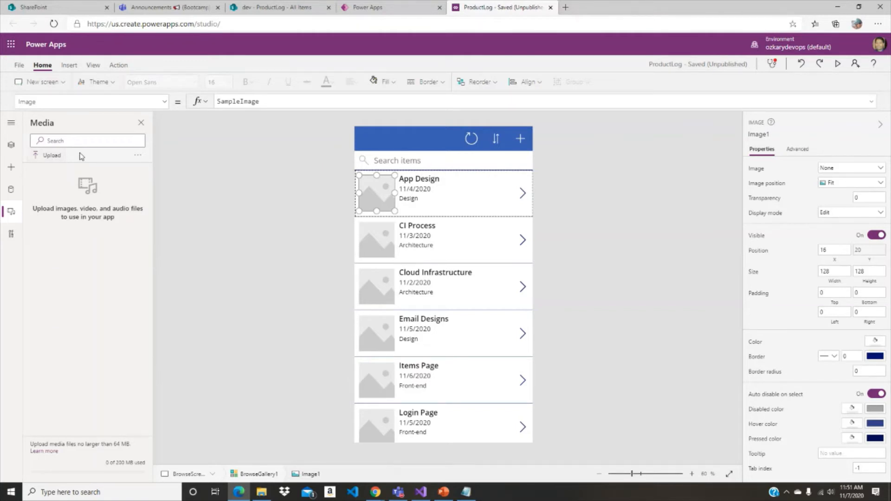
pyautogui.click(52, 155)
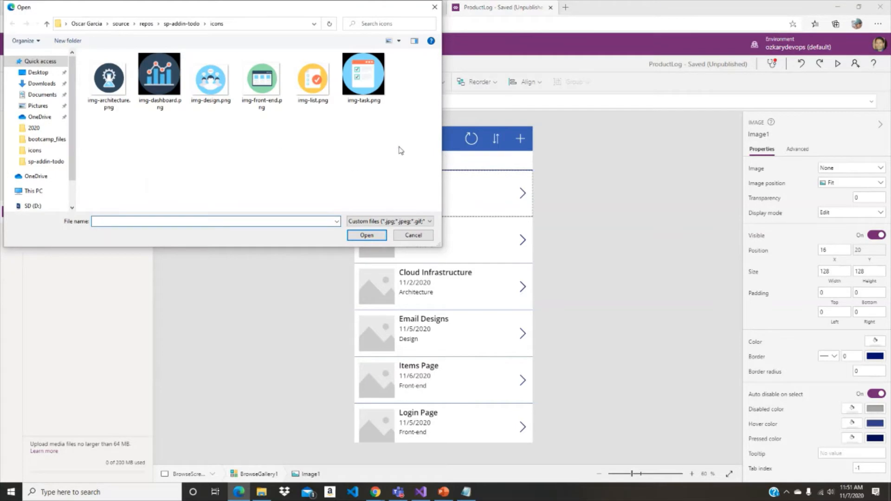
pyautogui.moveTo(401, 147); pyautogui.dragTo(110, 82)
pyautogui.click(370, 239)
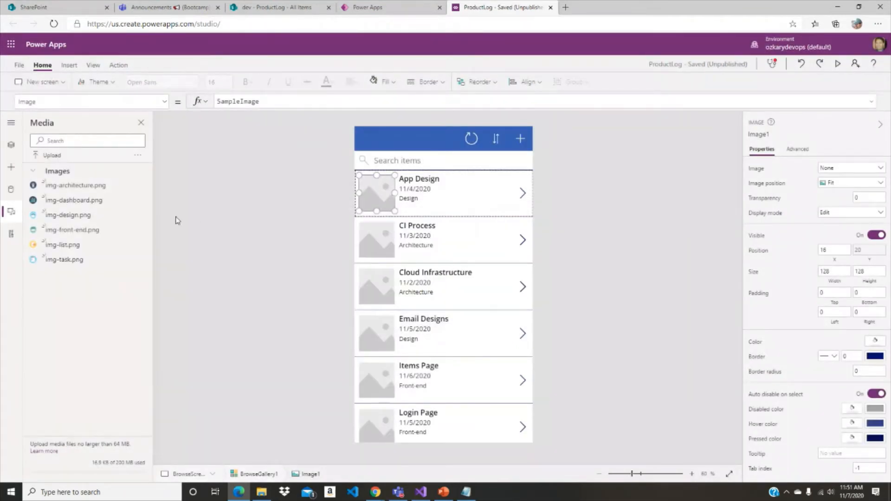
pyautogui.click(199, 192)
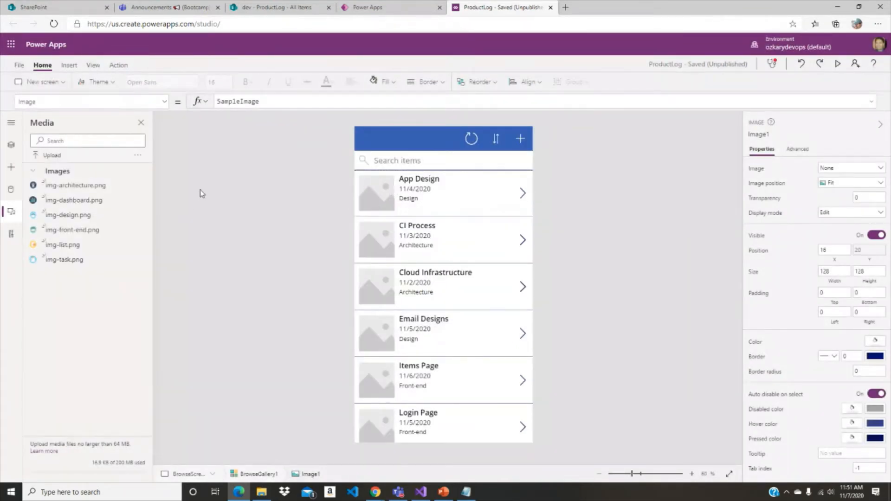
pyautogui.hotkey('ctrl', 's')
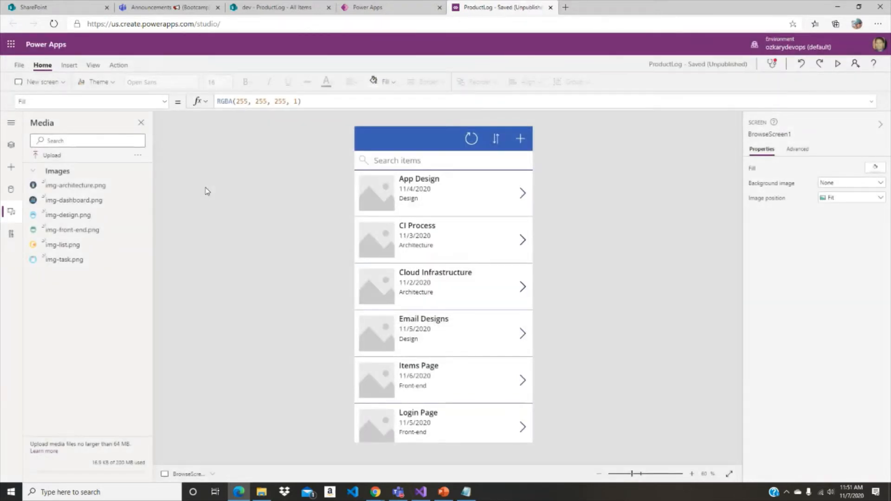
# - Examine the ClearCollect call in the App object's OnStart formula, including the AreaColors collection and the Image field of its records
pyautogui.click(11, 145)
pyautogui.click(52, 177)
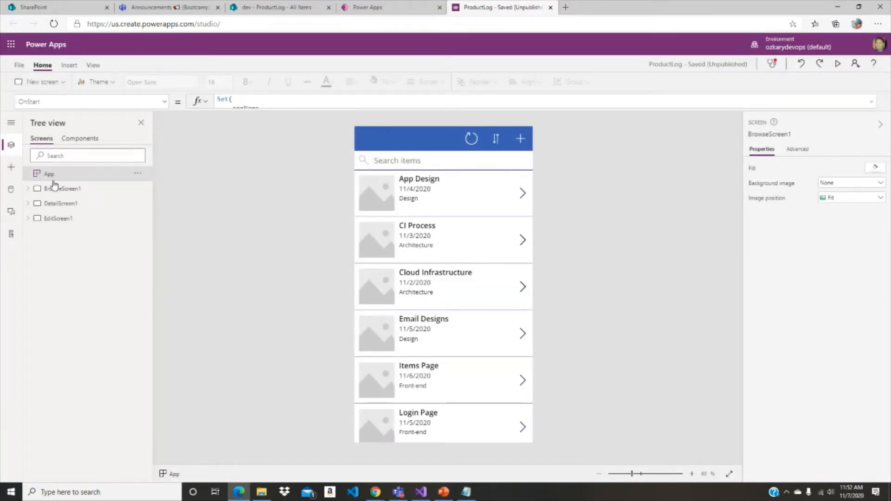
pyautogui.click(360, 106)
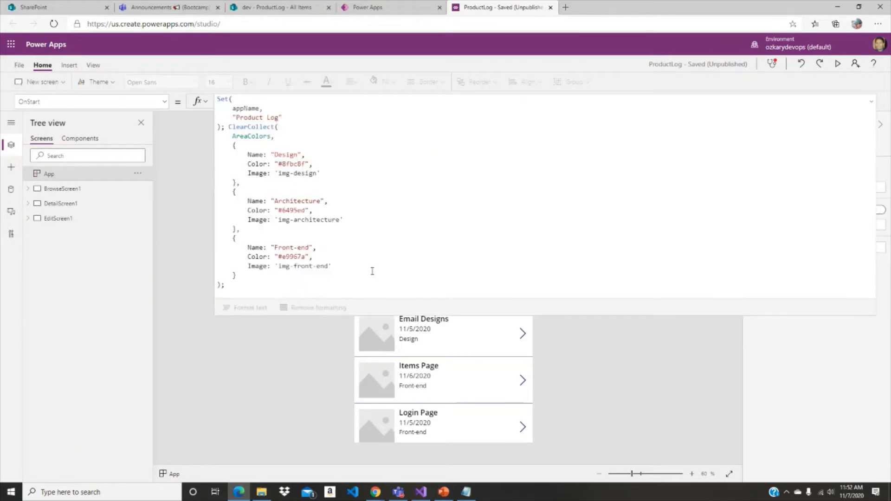
pyautogui.doubleClick(251, 127)
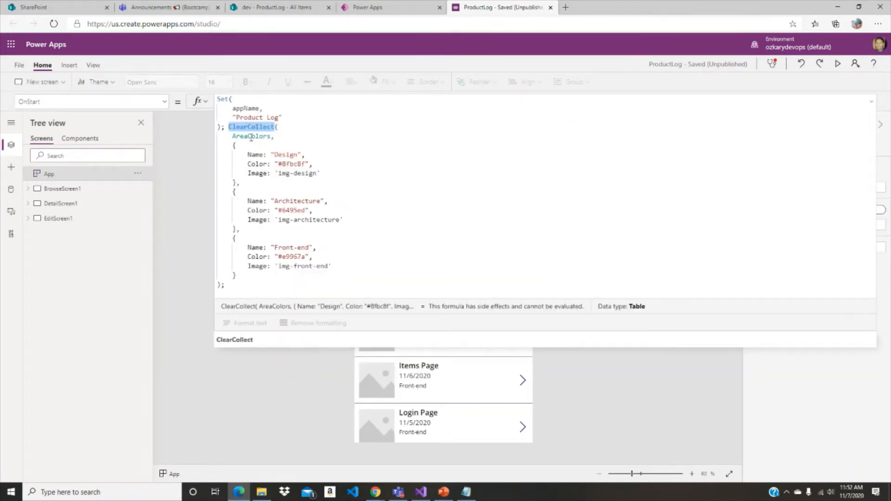
pyautogui.doubleClick(250, 136)
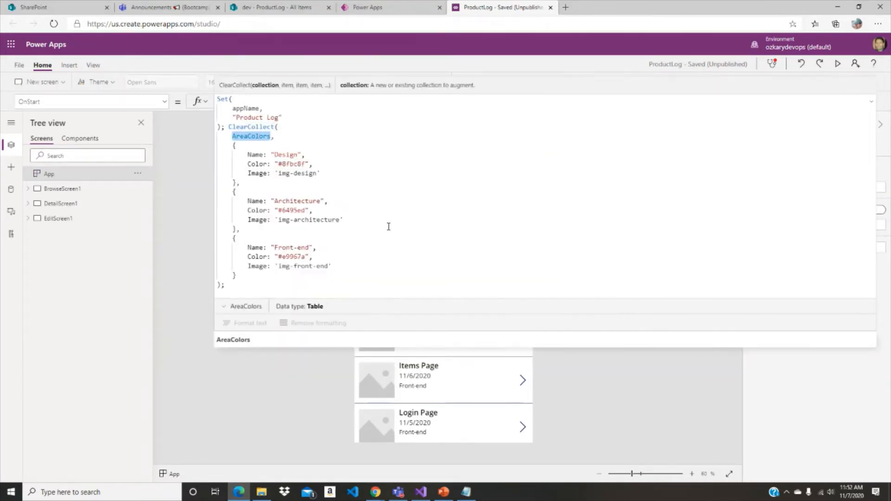
pyautogui.click(374, 212)
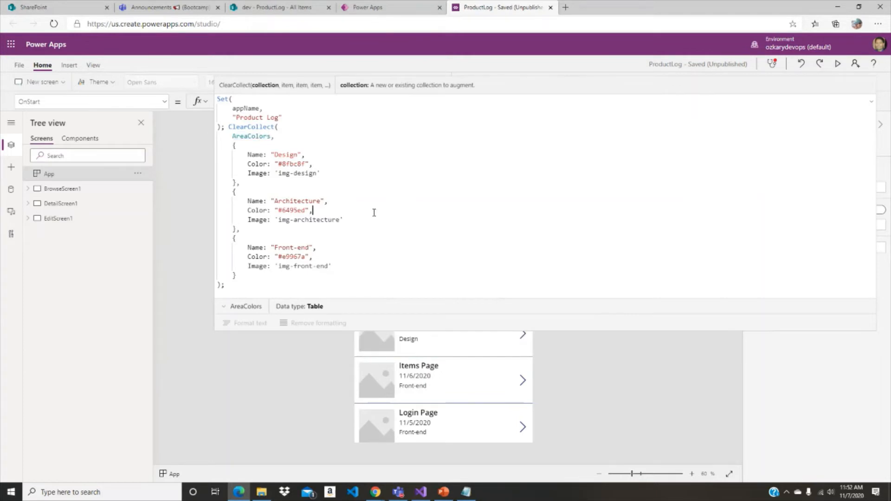
pyautogui.click(256, 175)
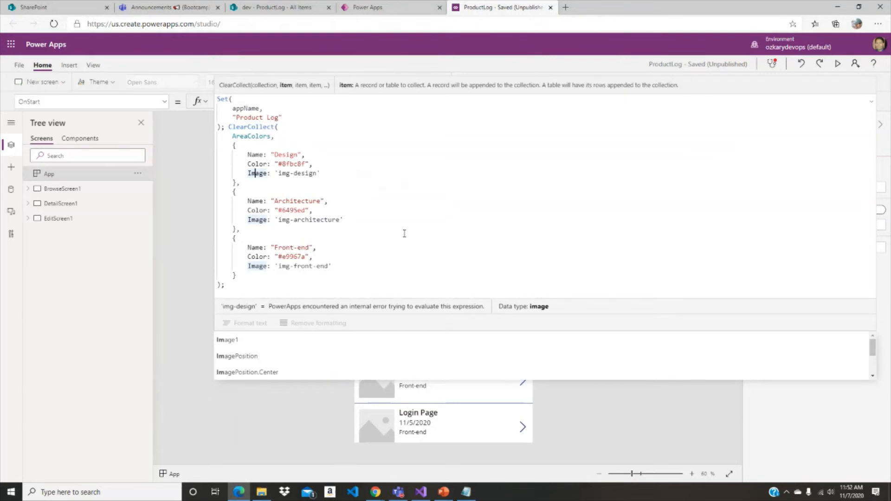
pyautogui.scroll(-1, 404, 235)
pyautogui.scroll(2, 417, 229)
pyautogui.click(871, 102)
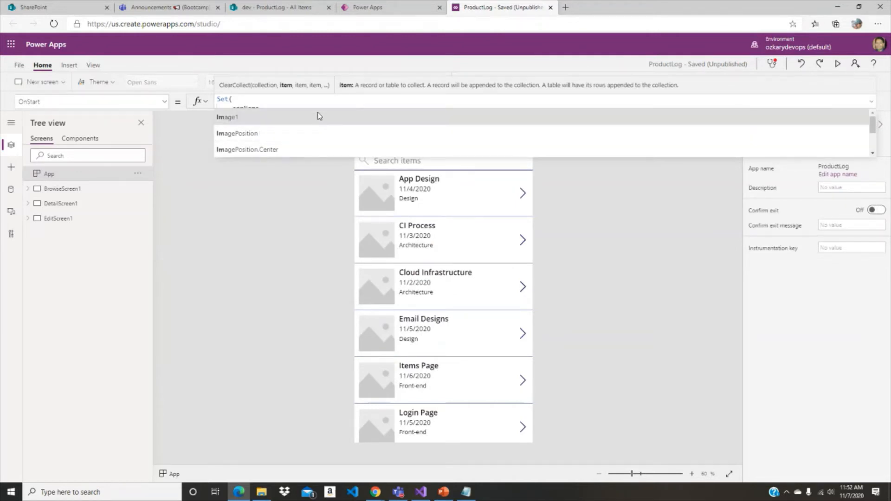
# - Cut the ColorValue expression with its AreaColors lookups from the end of the App object's OnStart formula and remove the leftover blank line
pyautogui.moveTo(318, 107); pyautogui.dragTo(305, 245)
pyautogui.scroll(-10, 380, 216)
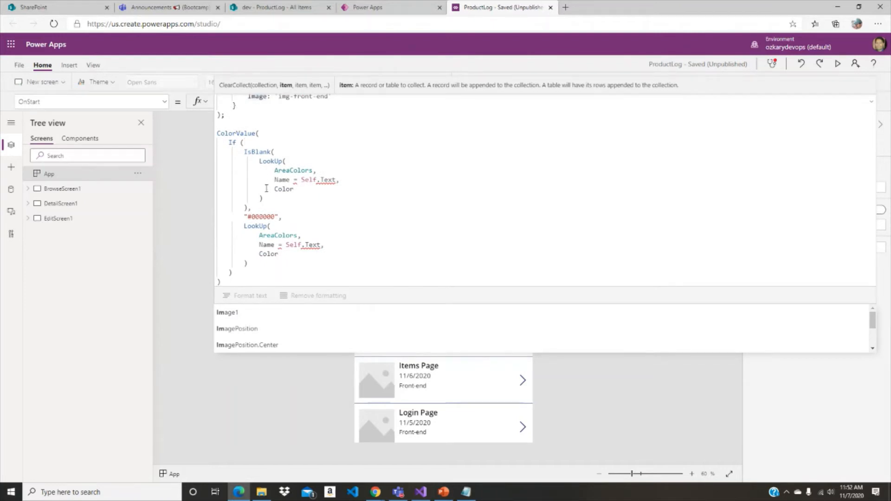
pyautogui.scroll(6, 297, 168)
pyautogui.scroll(-5, 418, 147)
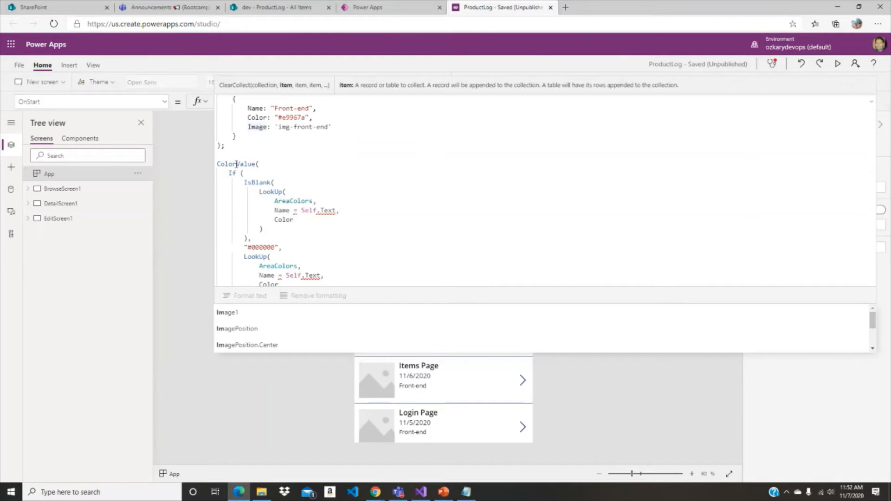
pyautogui.click(237, 164)
pyautogui.scroll(-1, 236, 149)
pyautogui.click(236, 125)
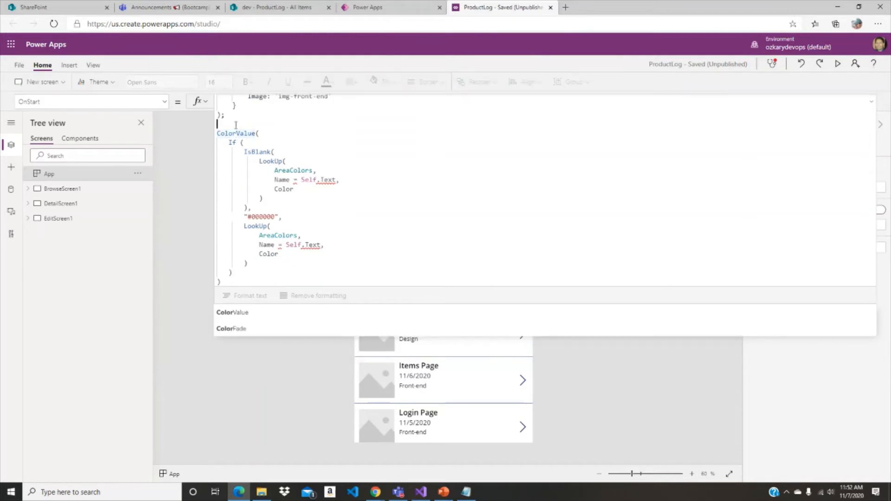
pyautogui.moveTo(235, 125); pyautogui.dragTo(354, 284)
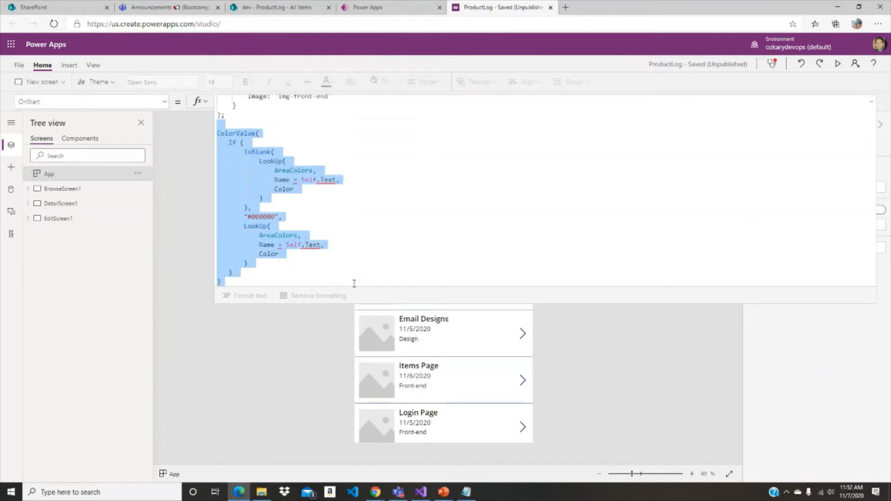
pyautogui.hotkey('ctrl', 'x')
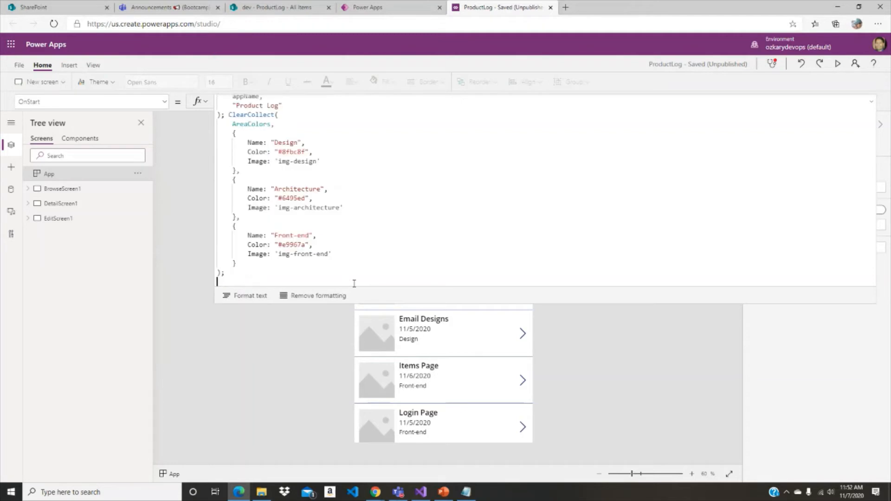
pyautogui.press('BackSpace')
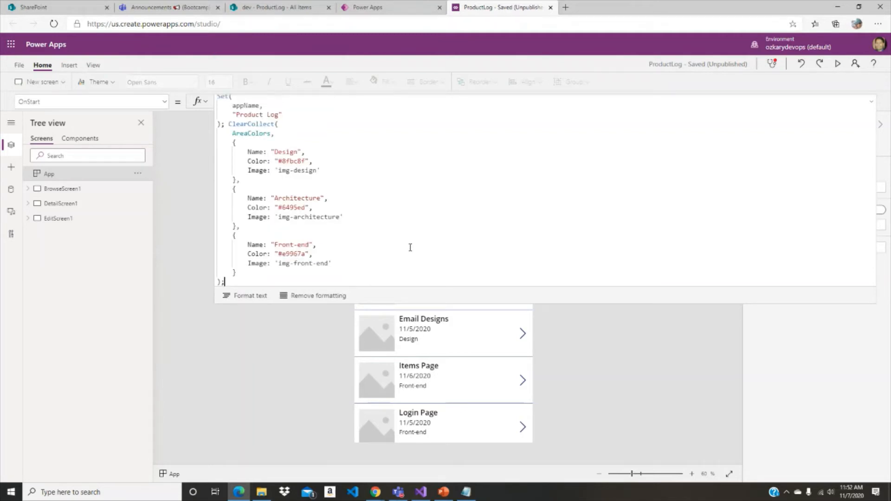
# - Examine the Color entry of the Design record in the AreaColors collection
pyautogui.click(438, 218)
pyautogui.moveTo(240, 161); pyautogui.dragTo(322, 163)
pyautogui.click(402, 183)
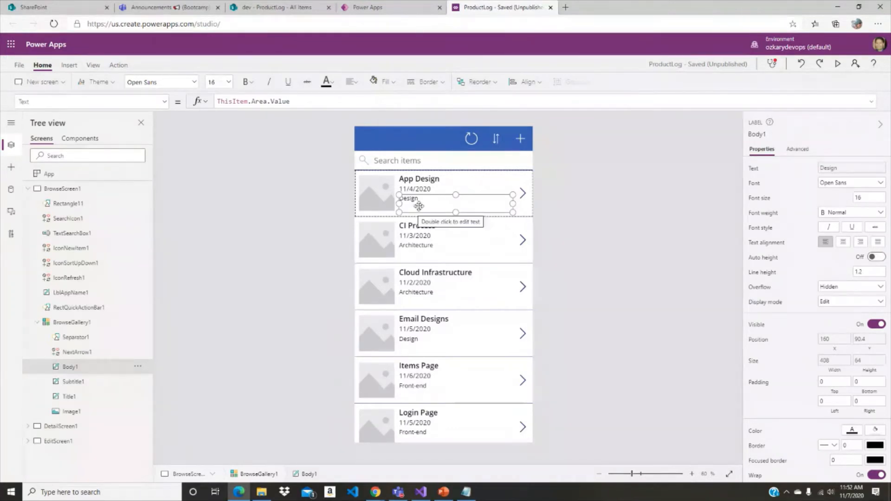
# - Replace the Color formula of the gallery's Body1 area label with the cut ColorValue expression that looks up Self.Text in AreaColors, falling back to "#000000"
pyautogui.click(165, 101)
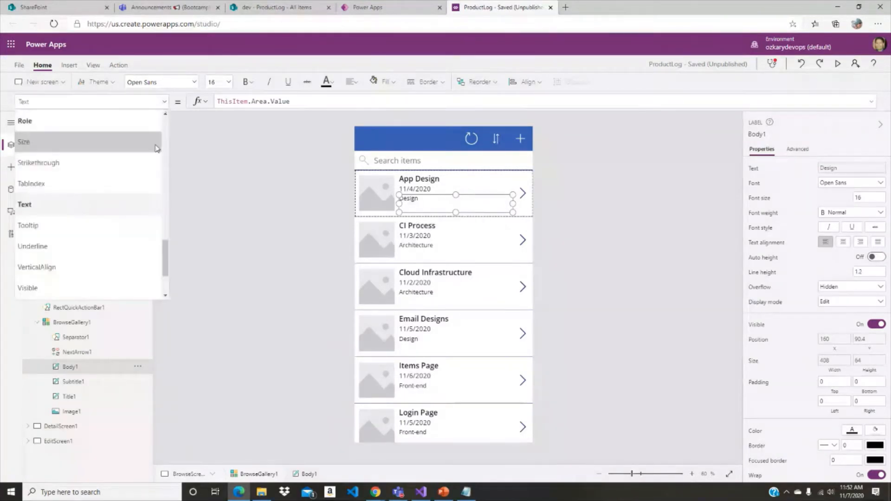
pyautogui.moveTo(165, 250); pyautogui.dragTo(158, 112)
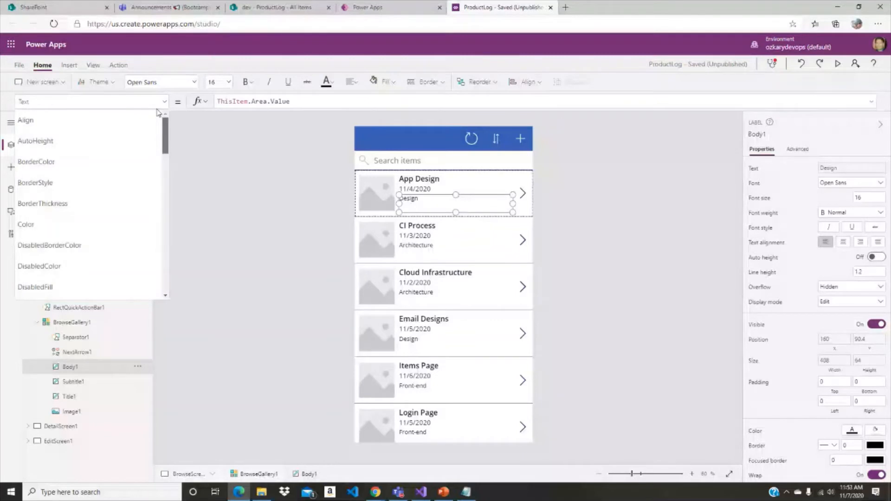
pyautogui.click(158, 106)
pyautogui.write('Color')
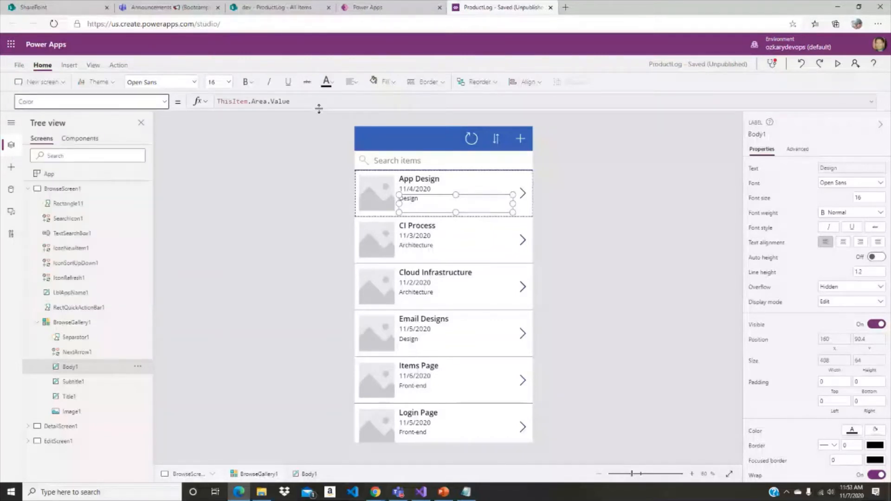
pyautogui.moveTo(319, 108); pyautogui.dragTo(324, 143)
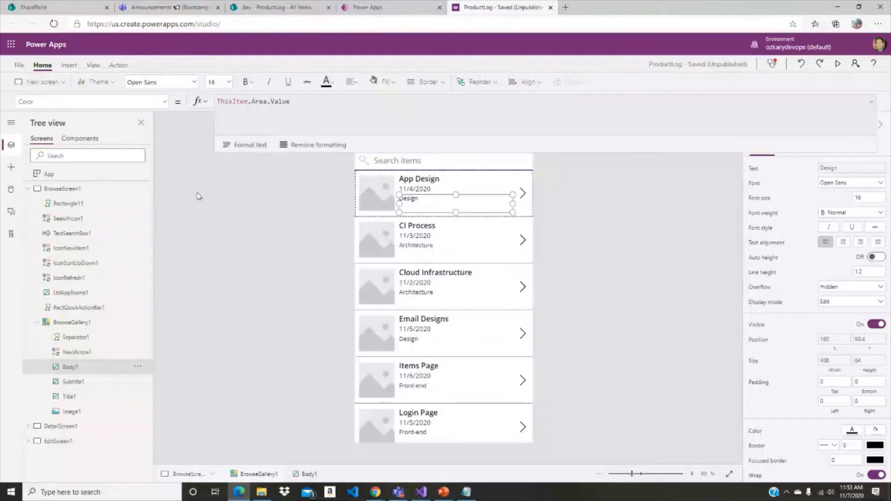
pyautogui.click(128, 101)
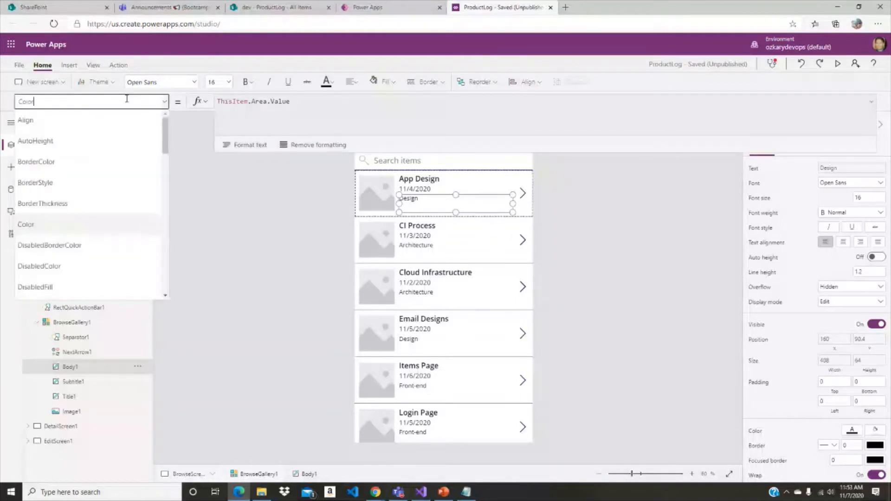
pyautogui.click(329, 101)
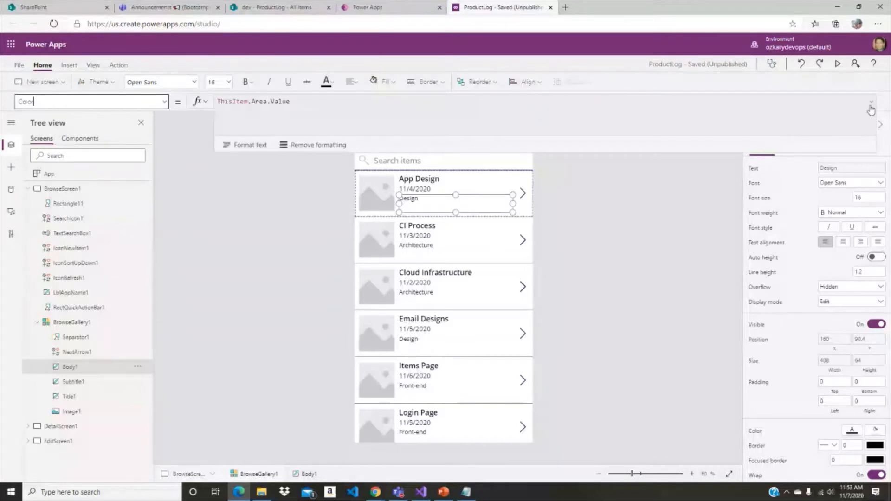
pyautogui.click(211, 268)
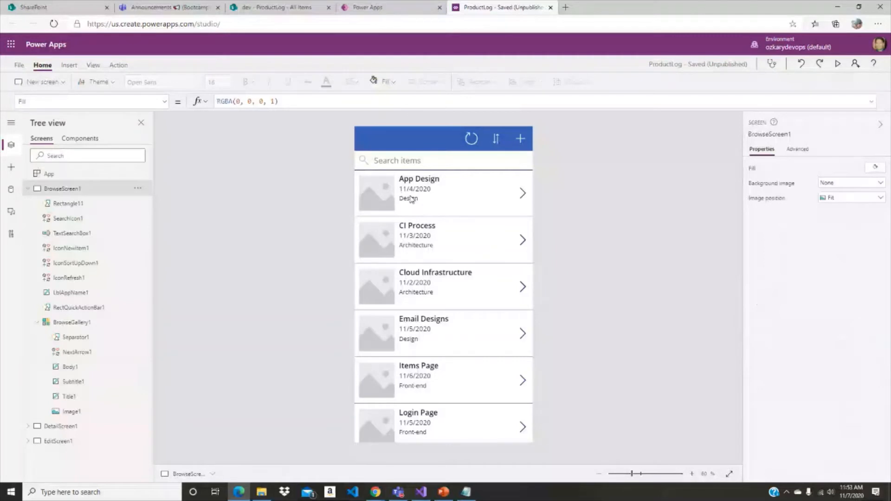
pyautogui.click(411, 200)
pyautogui.click(348, 101)
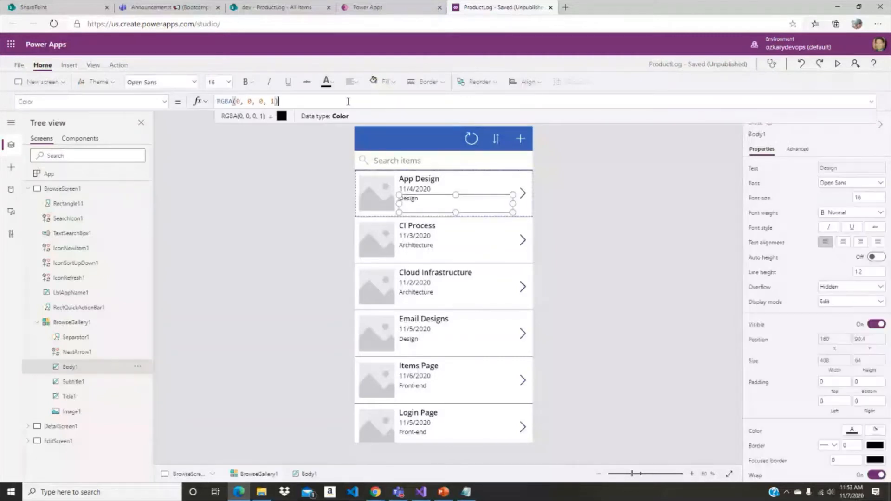
pyautogui.hotkey('ctrl', 'a')
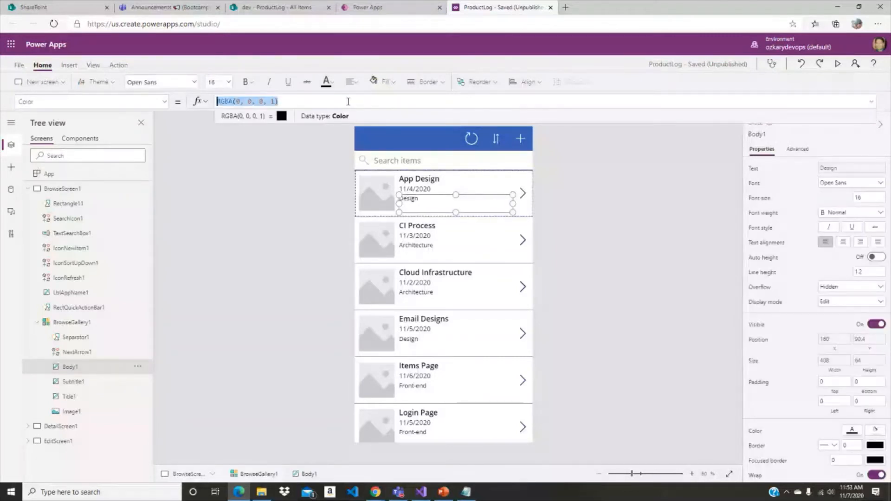
pyautogui.hotkey('ctrl', 'v')
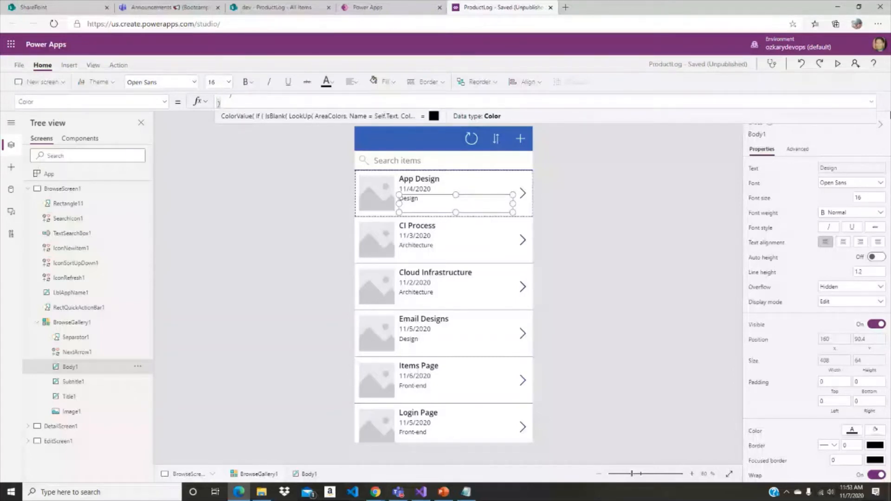
# - Examine Body1's Color formula, including the IsBlank LookUp on AreaColors and the "#000000" fallback
pyautogui.moveTo(568, 110); pyautogui.dragTo(571, 295)
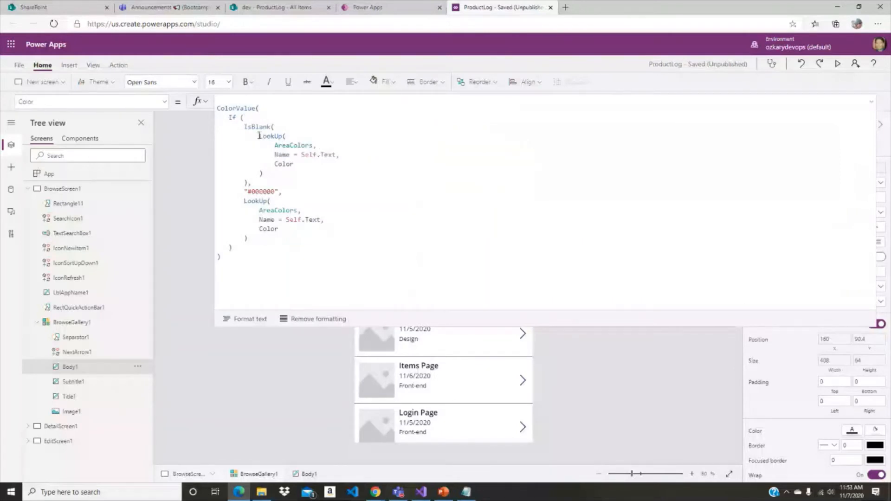
pyautogui.click(285, 191)
pyautogui.doubleClick(279, 164)
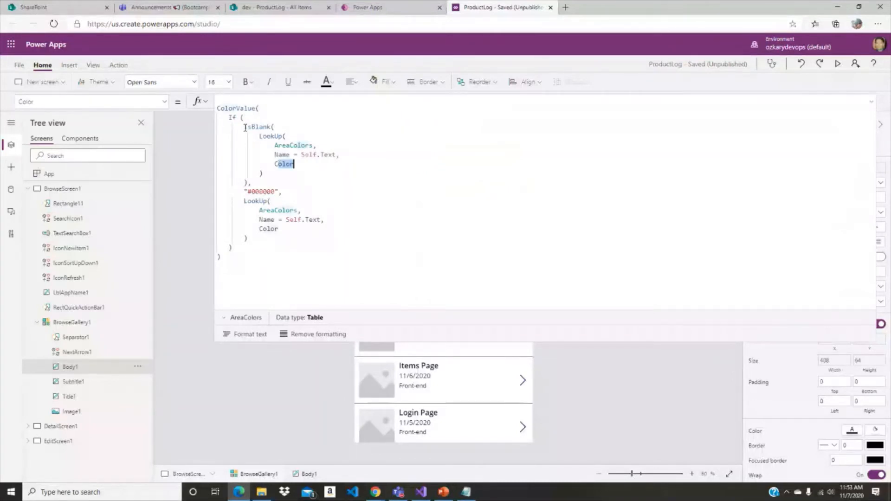
pyautogui.moveTo(239, 191); pyautogui.dragTo(327, 189)
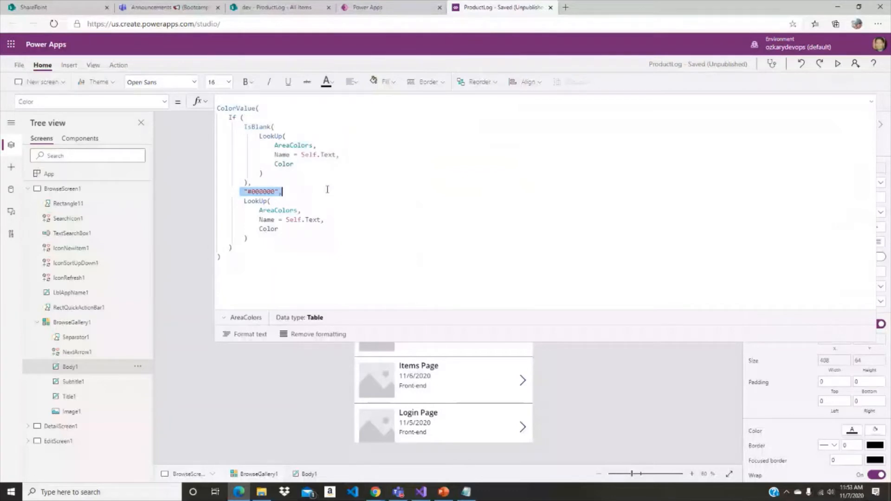
pyautogui.press('Down')
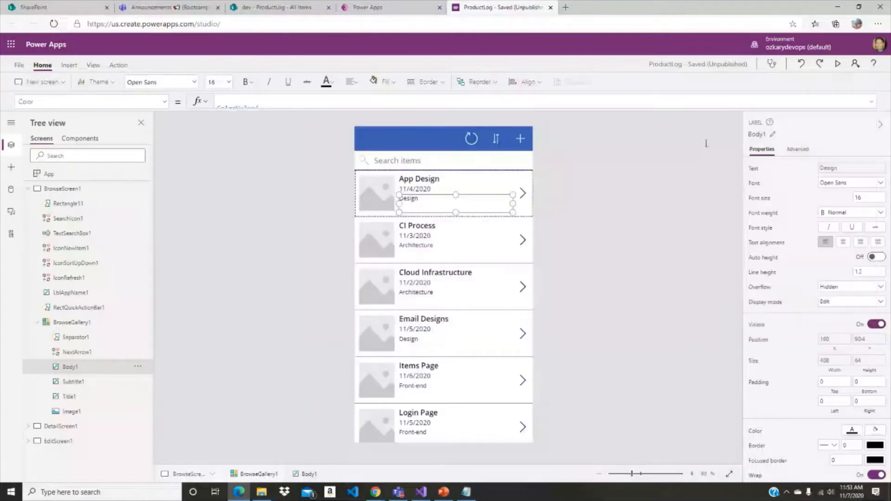
pyautogui.click(206, 224)
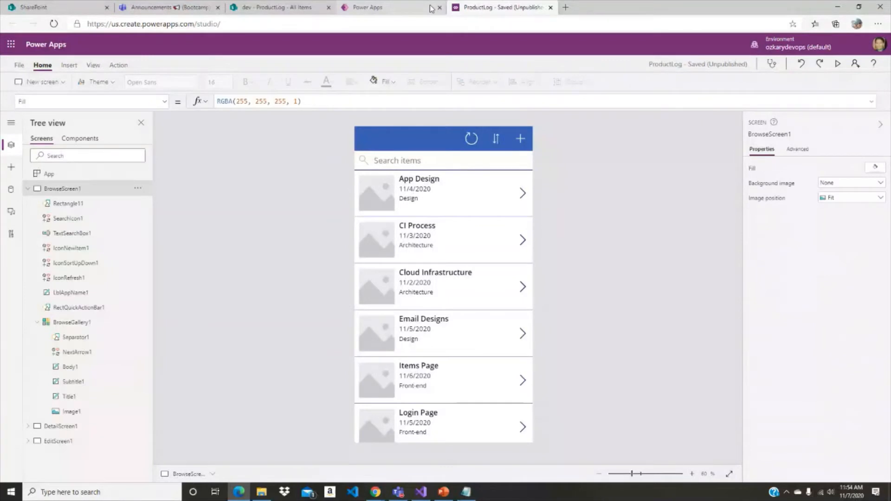
# - Save the app, then refresh the studio page and reopen the ProductLog app so OnStart runs again
pyautogui.hotkey('ctrl', 's')
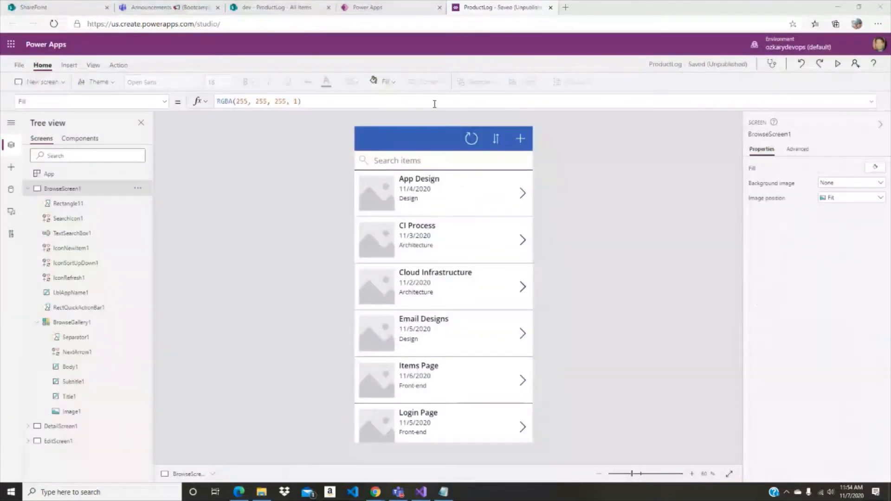
pyautogui.click(53, 24)
pyautogui.click(486, 73)
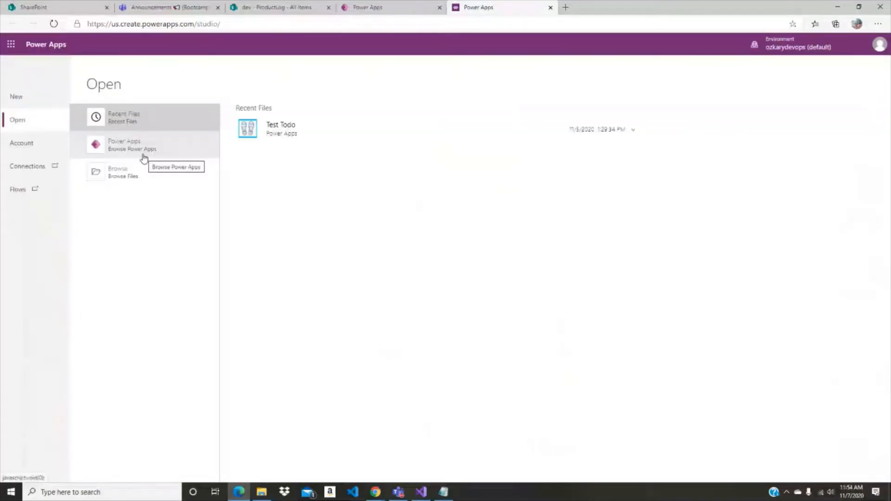
pyautogui.click(143, 158)
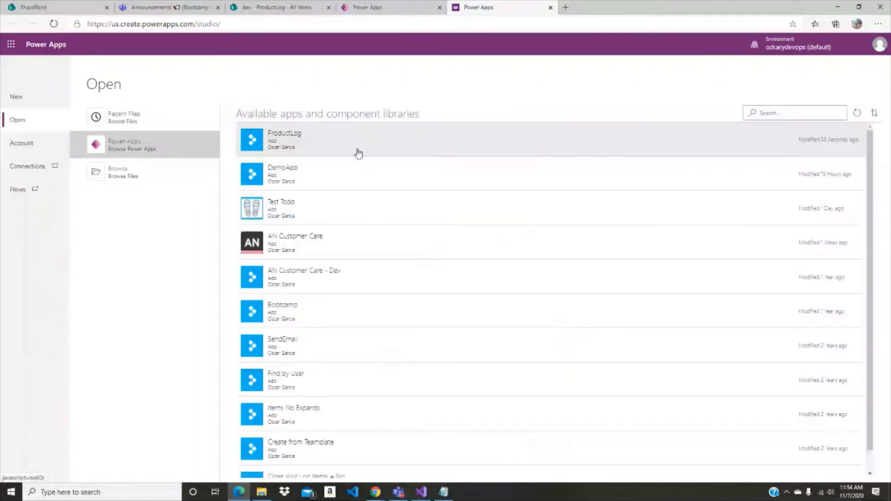
pyautogui.click(327, 148)
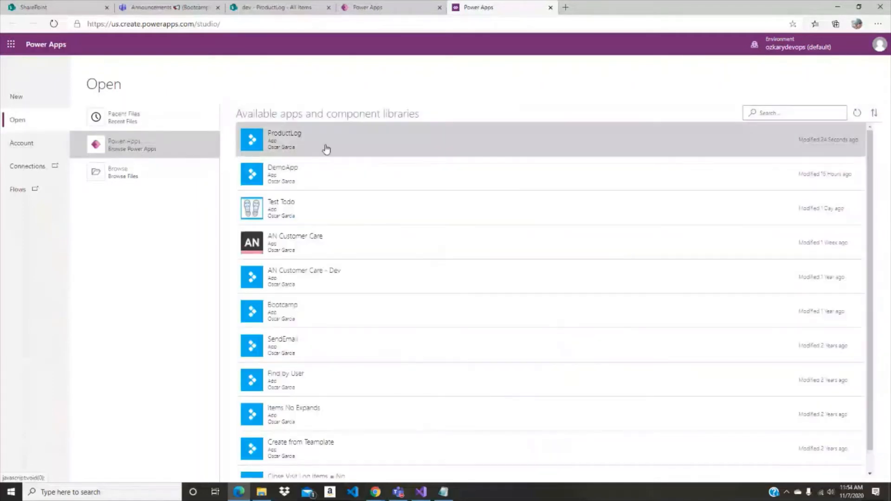
pyautogui.press('Return')
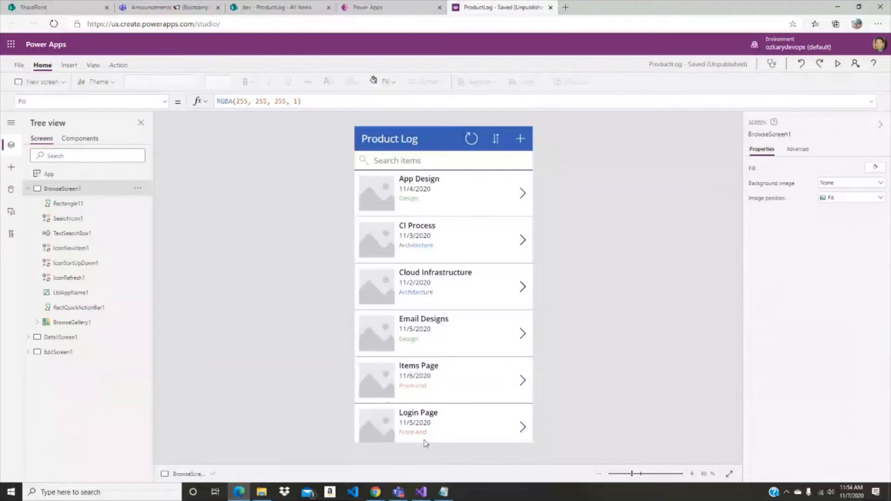
# - Examine the Image entries of the Design, Architecture and Front-end records in the App object's OnStart formula
pyautogui.click(49, 173)
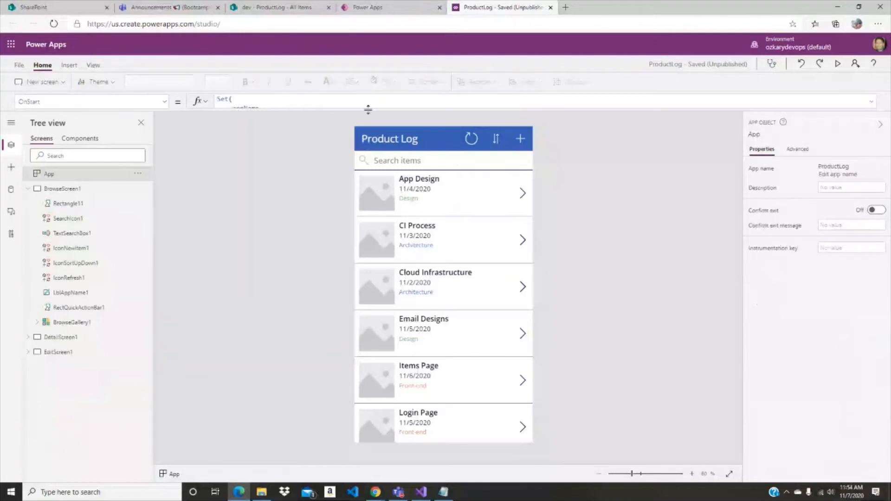
pyautogui.moveTo(368, 110); pyautogui.dragTo(385, 359)
pyautogui.click(516, 264)
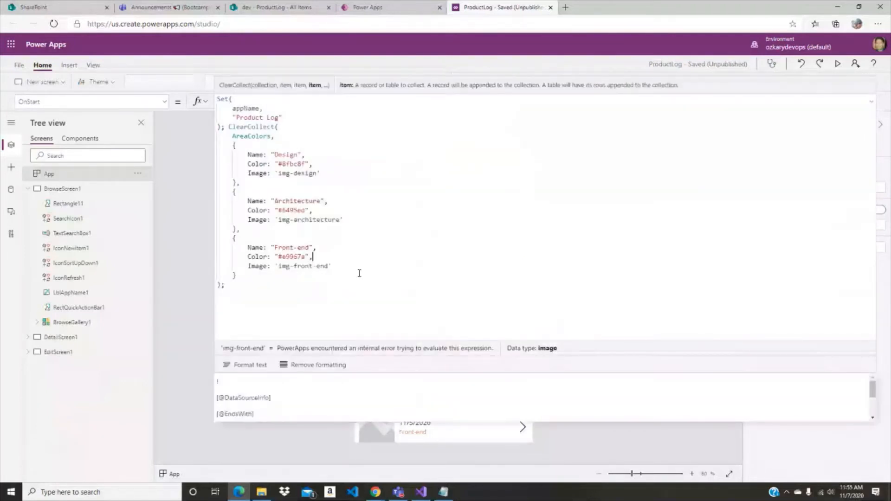
pyautogui.click(872, 104)
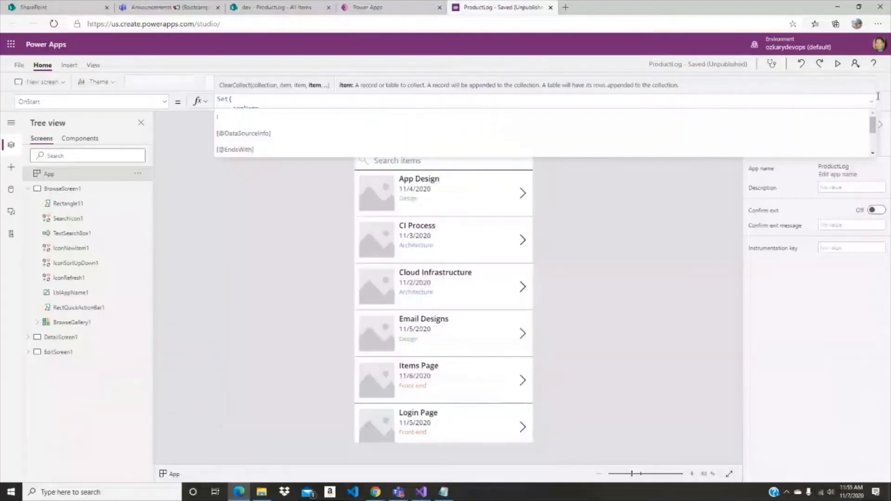
# - Replace SampleImage in the gallery's Image1 Image formula with LookUp(AreaColors, Name = ThisItem.Area.Value, Image) and review the expanded formula
pyautogui.click(387, 209)
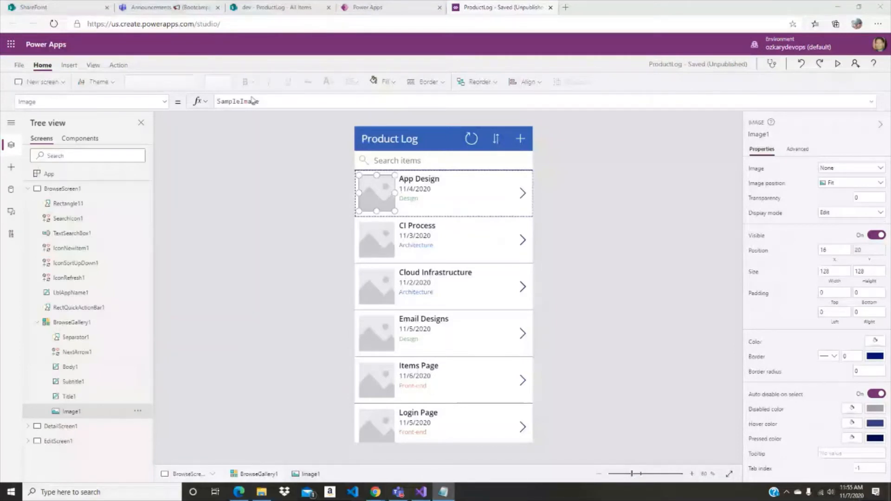
pyautogui.click(252, 100)
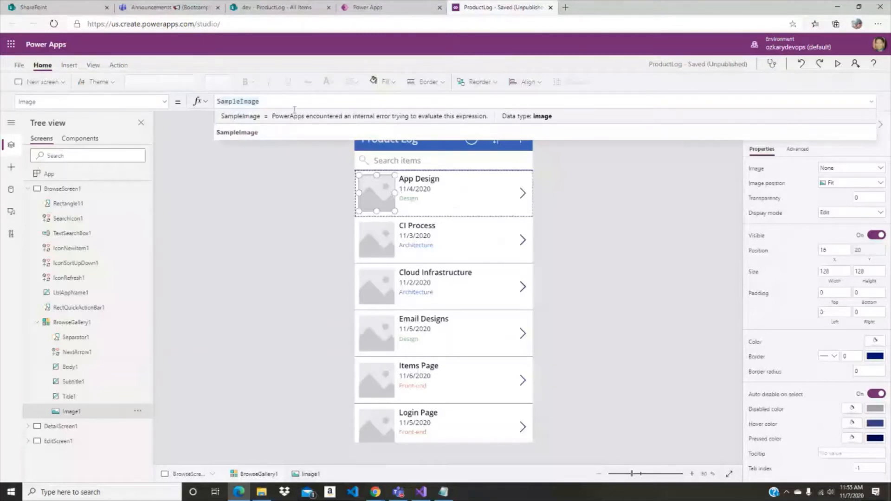
pyautogui.hotkey('shift', 'Return')
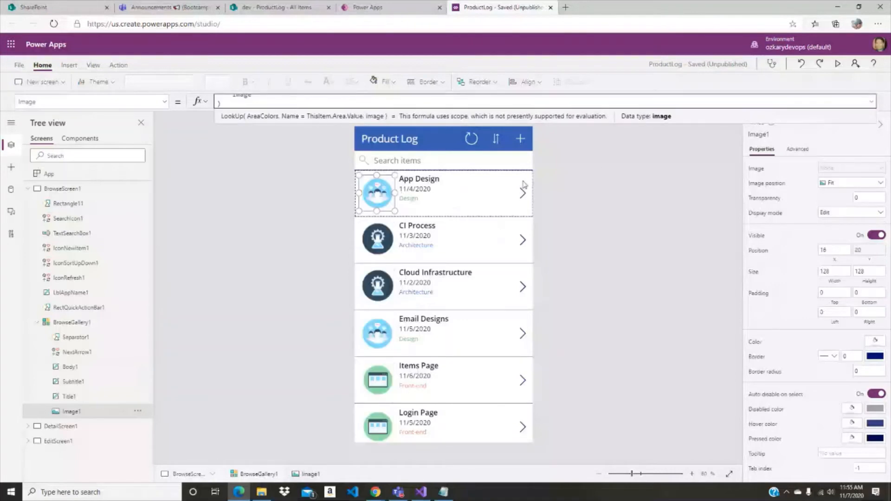
pyautogui.click(872, 102)
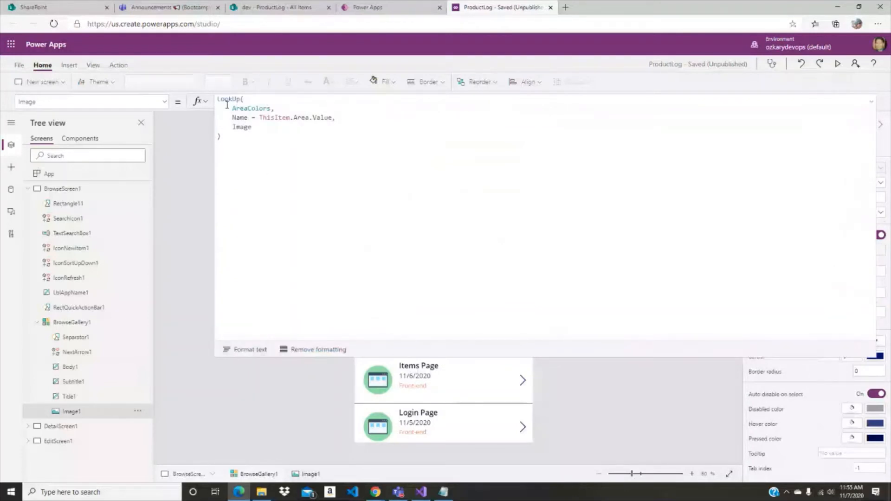
pyautogui.click(249, 108)
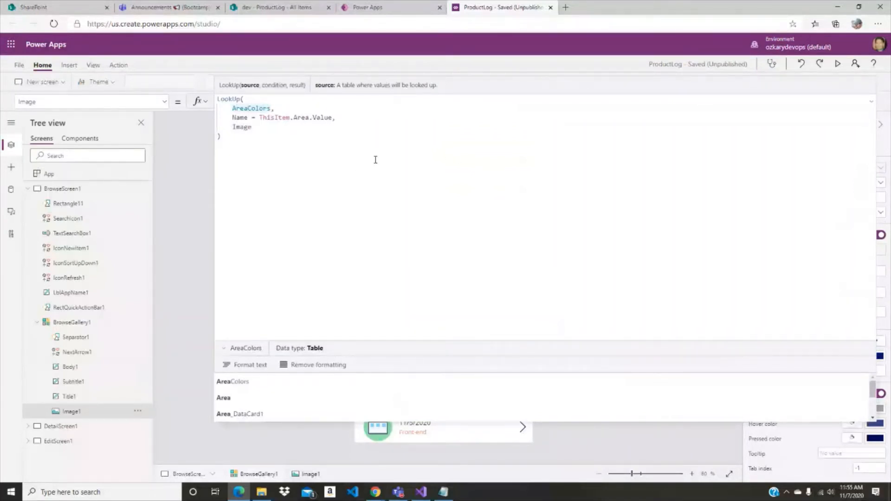
pyautogui.click(875, 106)
pyautogui.click(665, 182)
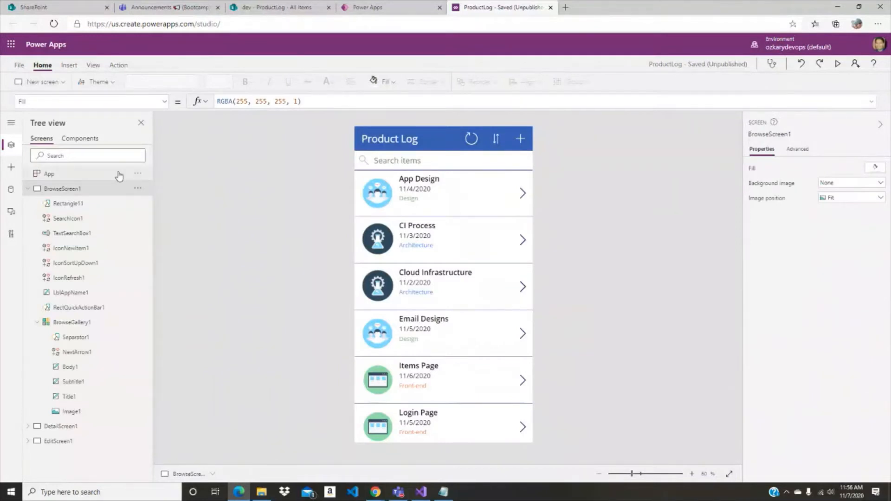
# - Examine the app's uploaded media images and its Global and BrowseScreen1 variables
pyautogui.click(18, 68)
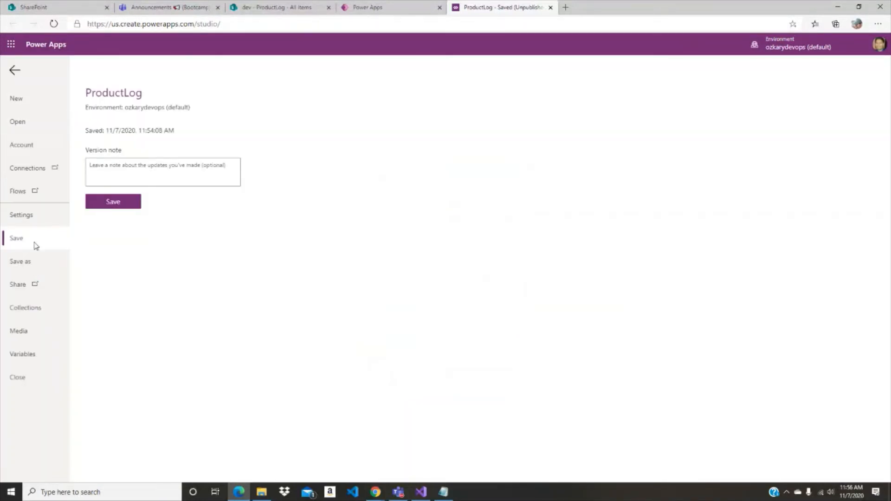
pyautogui.click(22, 334)
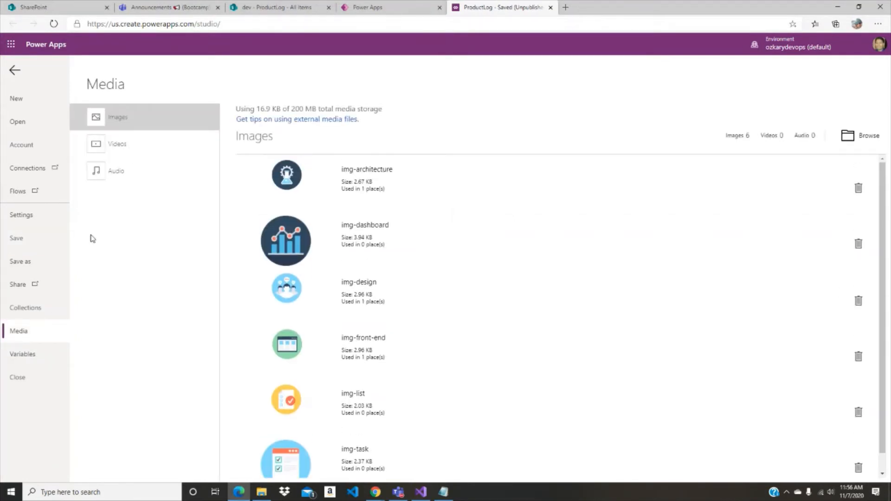
pyautogui.click(22, 360)
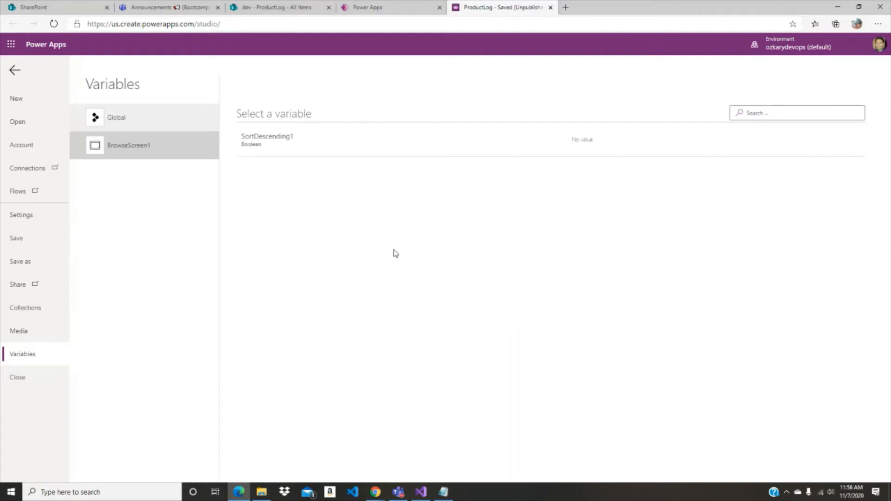
pyautogui.click(139, 122)
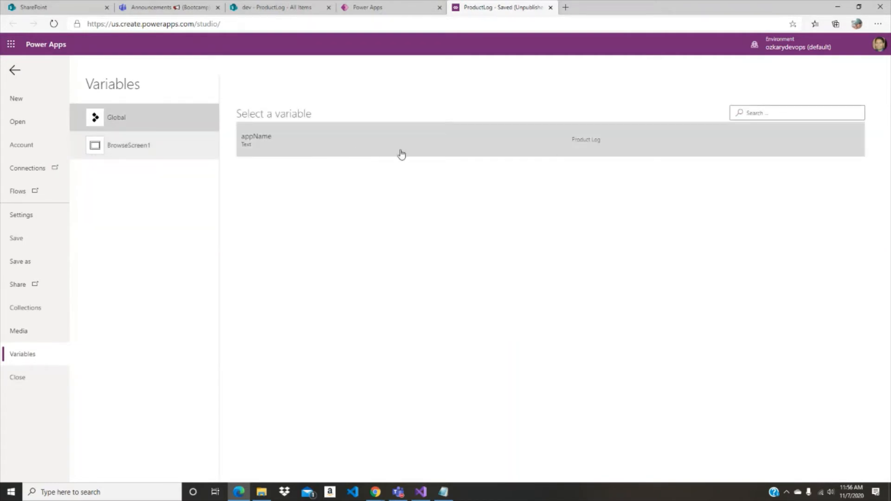
pyautogui.click(136, 147)
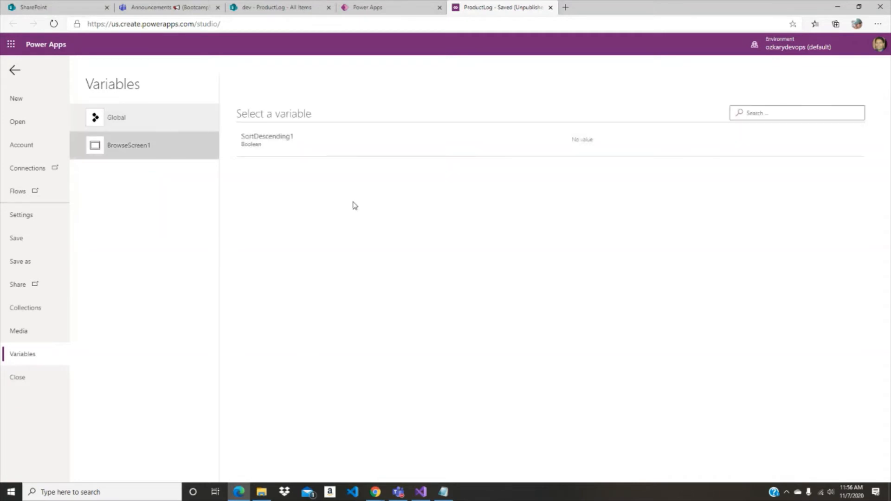
pyautogui.click(139, 124)
pyautogui.click(116, 155)
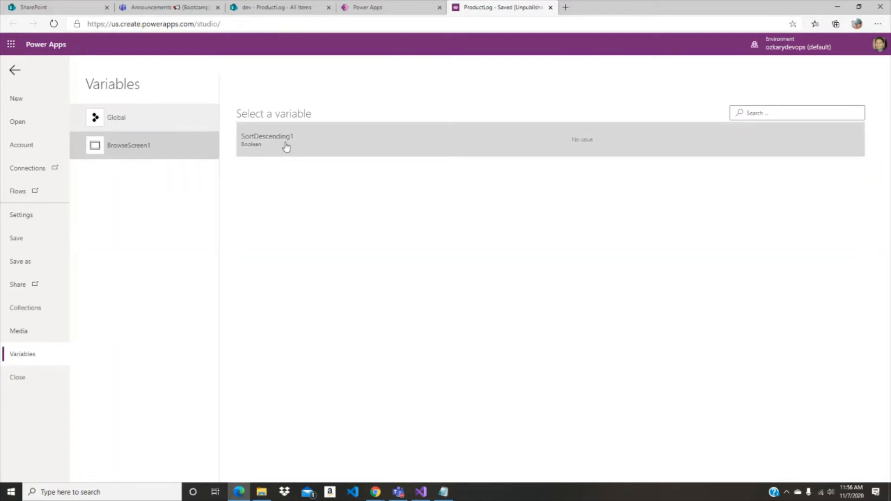
# - Examine the app's Global variables and the records in the AreaColors collection, then return to the canvas
pyautogui.click(114, 124)
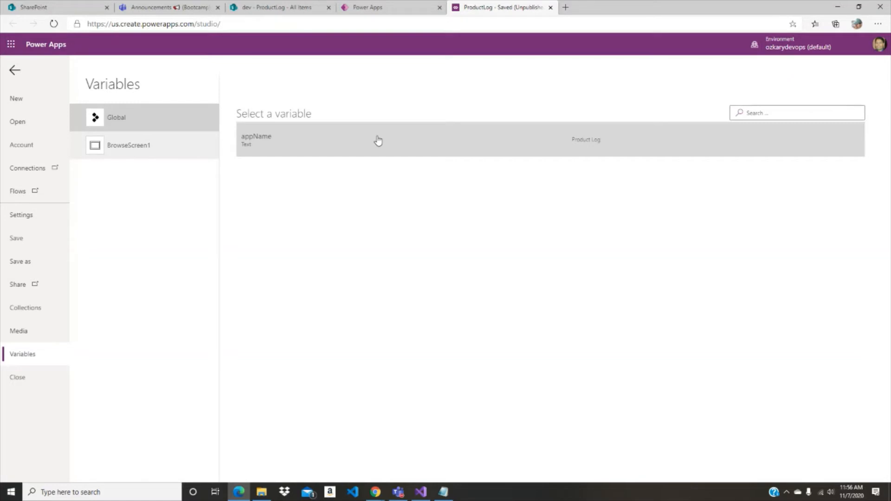
pyautogui.click(40, 313)
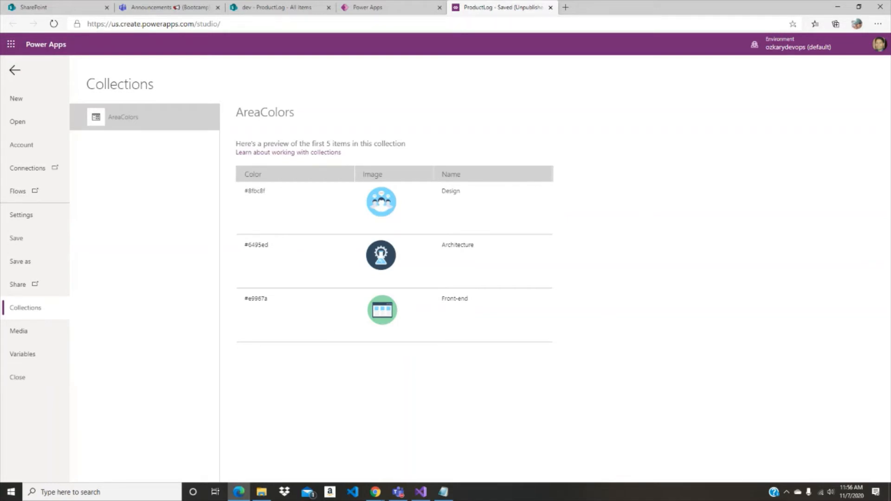
pyautogui.click(14, 71)
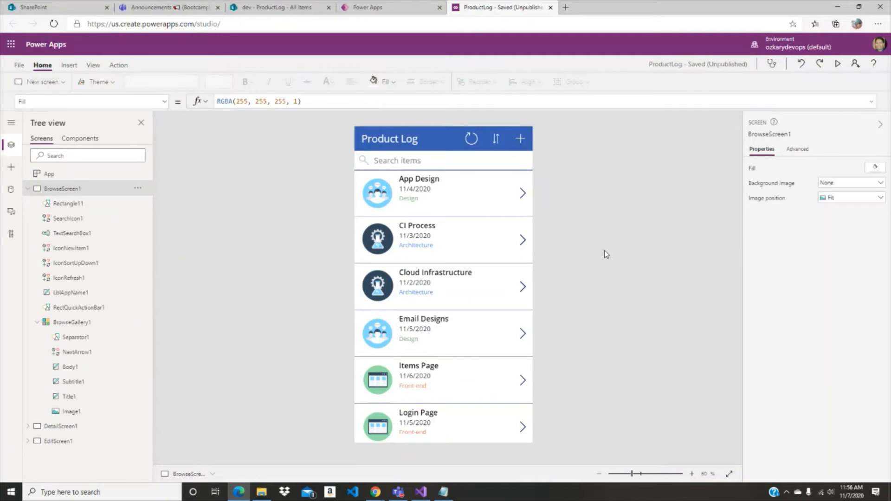
# - Save the app, collapse BrowseScreen1 in the tree and review the available new-screen templates without adding one
pyautogui.hotkey('ctrl', 's')
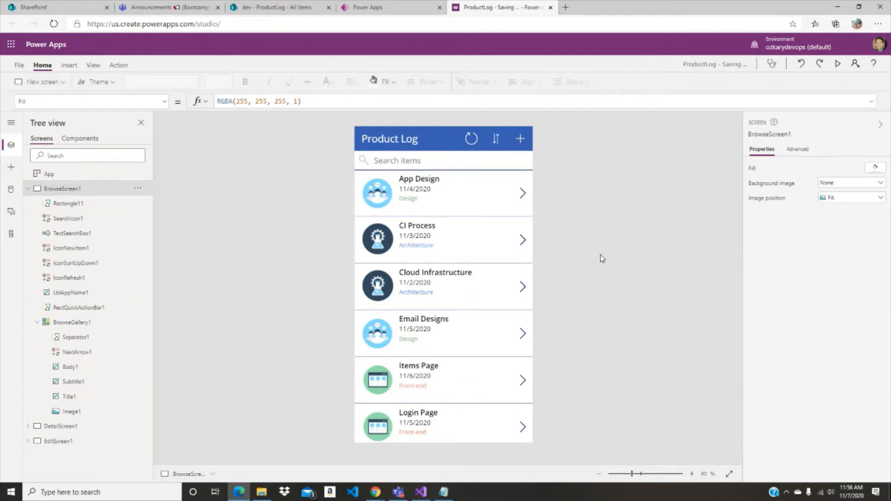
pyautogui.click(29, 189)
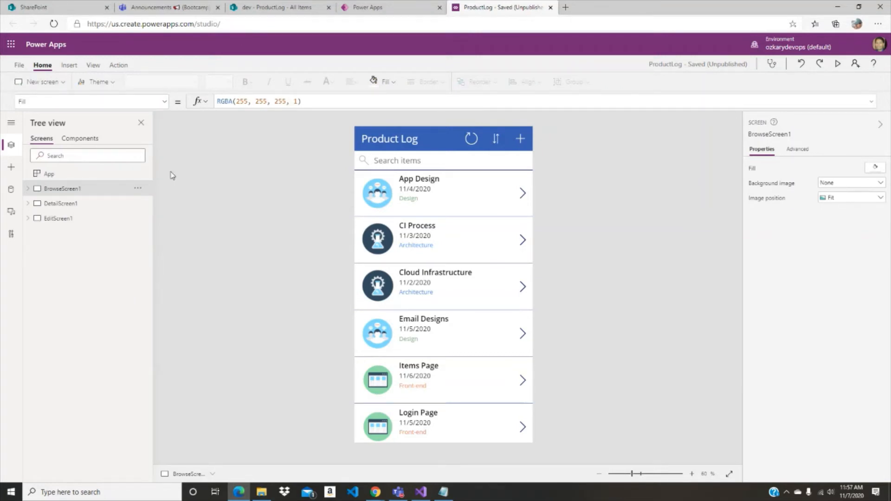
pyautogui.click(60, 83)
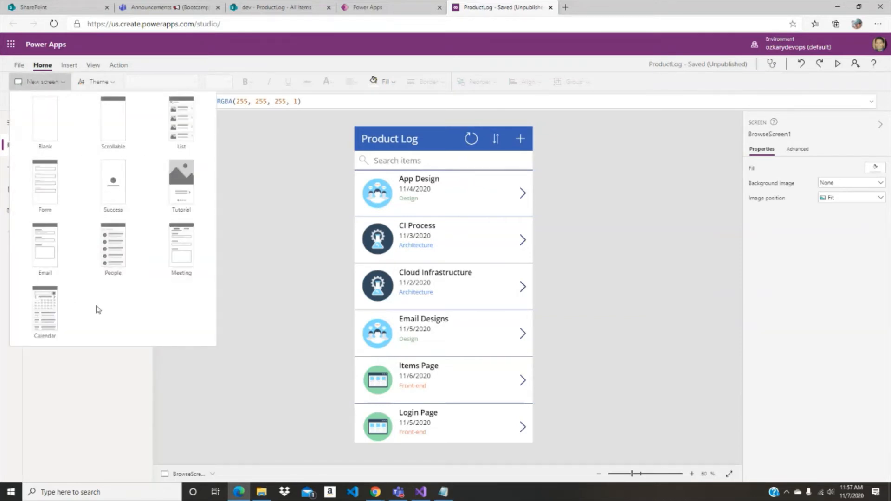
pyautogui.click(94, 385)
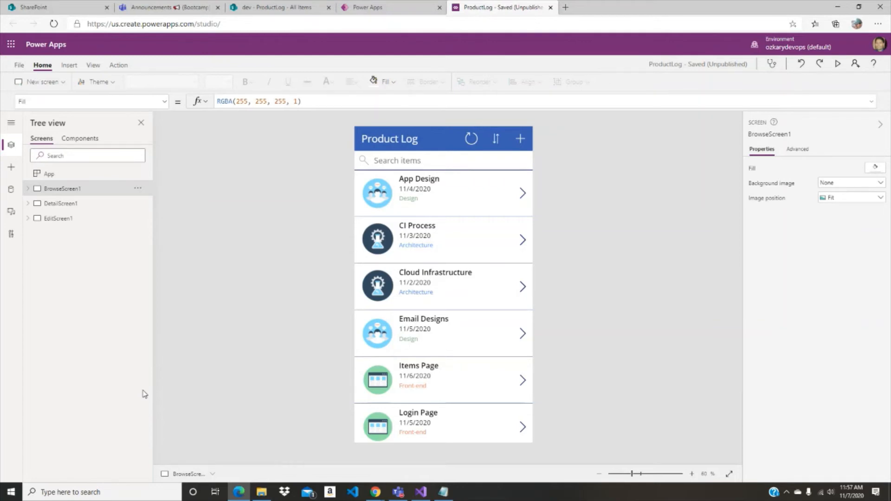
# - Duplicate DetailScreen1 and collapse the copy in the tree
pyautogui.click(69, 204)
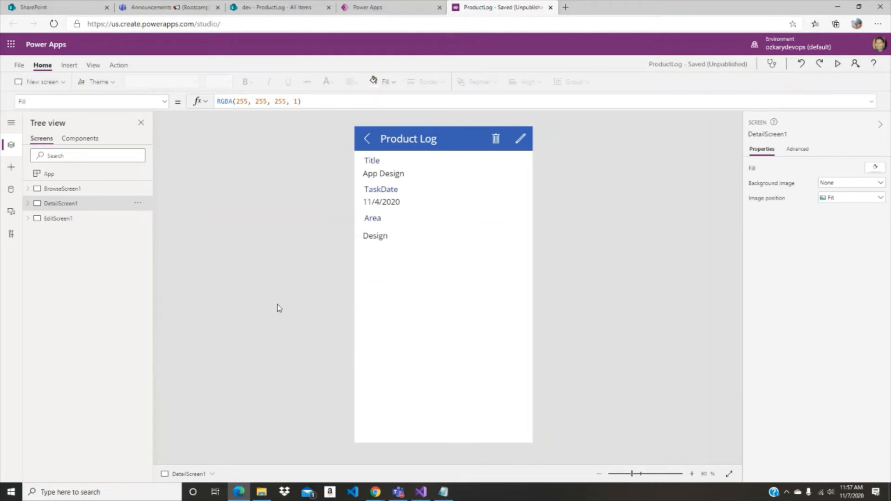
pyautogui.click(138, 203)
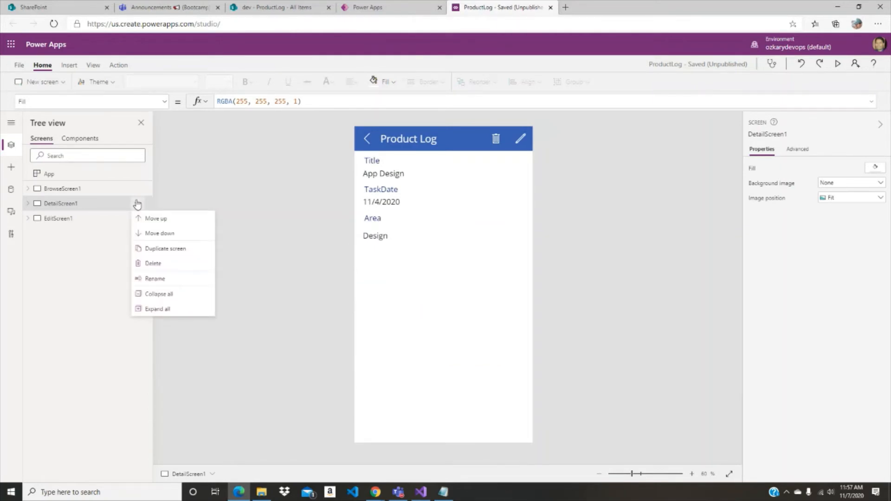
pyautogui.click(176, 249)
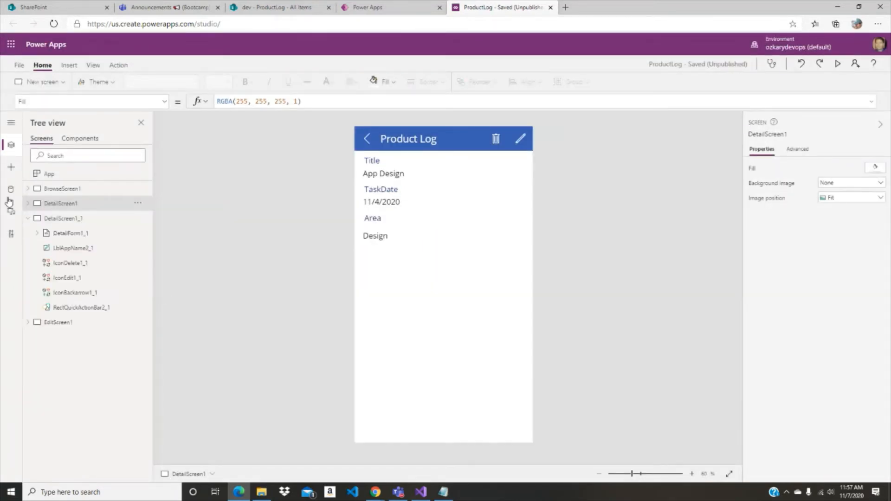
pyautogui.click(28, 218)
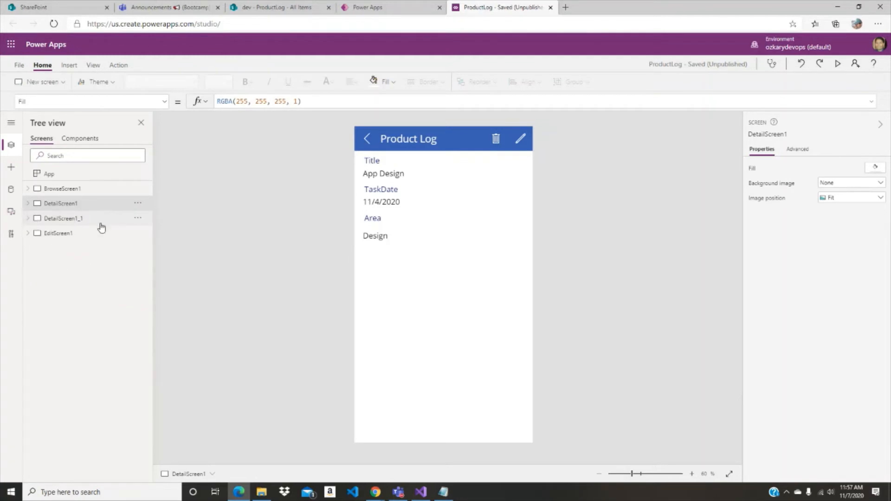
# - Rename the duplicated detail screen SummaryScreen and move it below EditScreen1 in the screen order
pyautogui.click(138, 218)
pyautogui.click(185, 299)
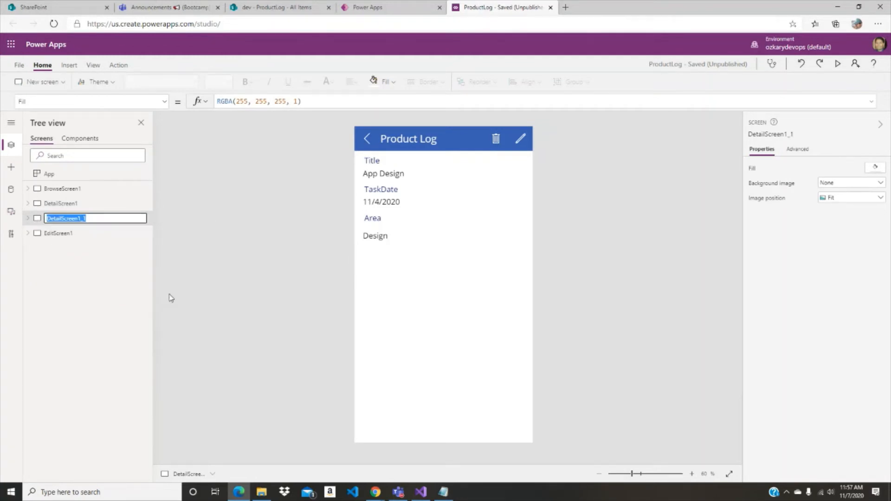
pyautogui.write('SummaryScreen')
pyautogui.press('Return')
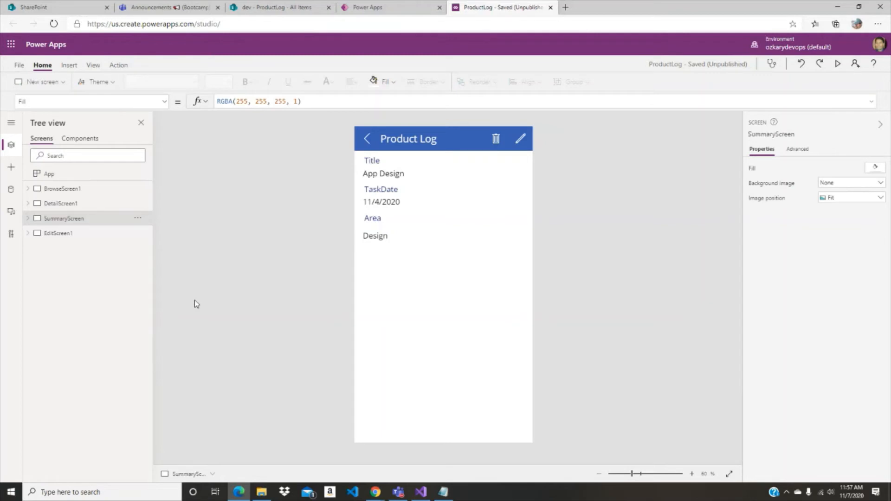
pyautogui.click(138, 218)
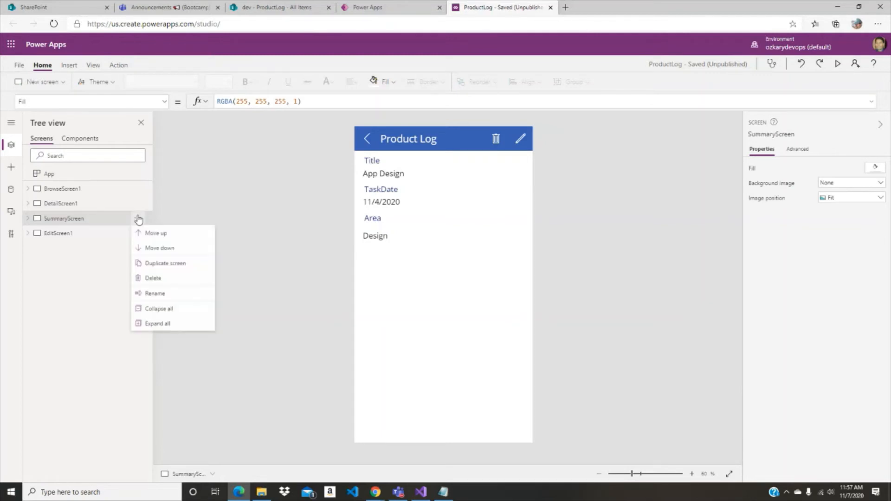
pyautogui.click(155, 250)
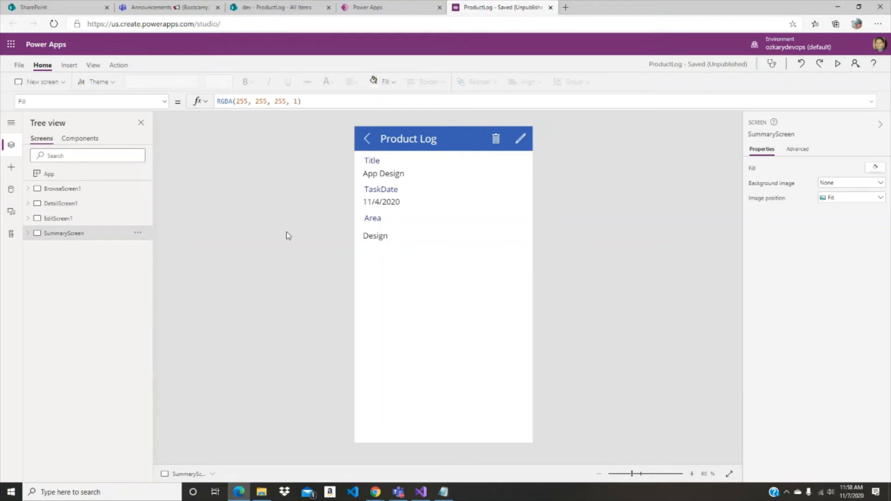
# - Delete the detail form DetailForm1_1 with its data cards from SummaryScreen
pyautogui.click(27, 233)
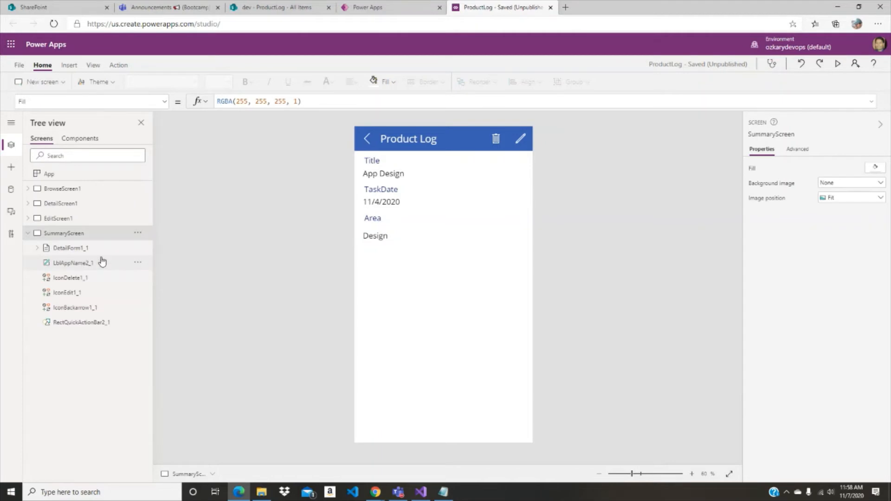
pyautogui.click(81, 248)
pyautogui.click(432, 237)
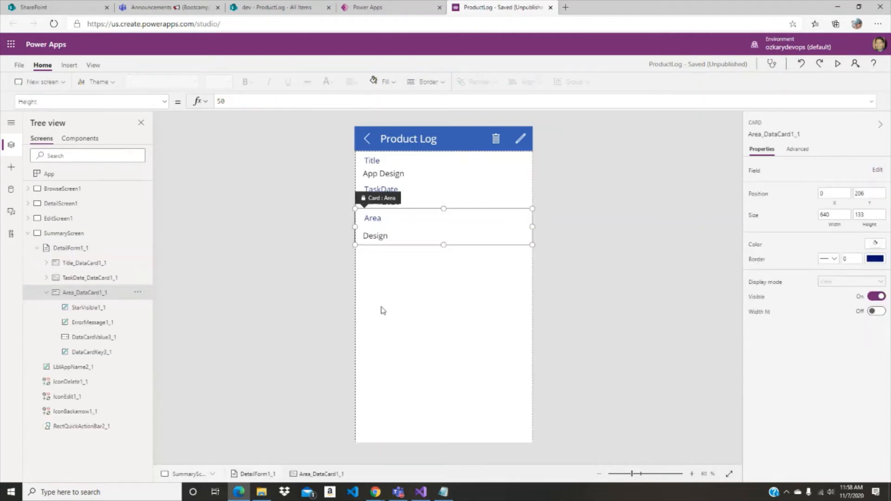
pyautogui.click(71, 251)
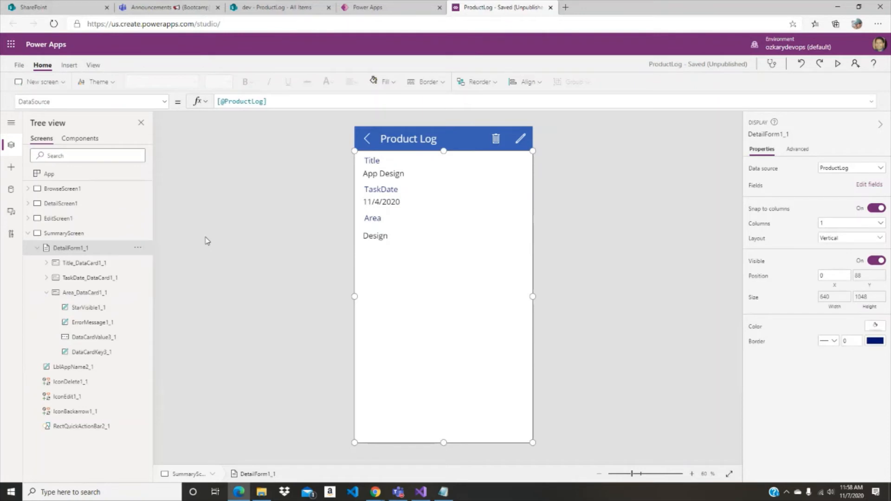
pyautogui.press('Delete')
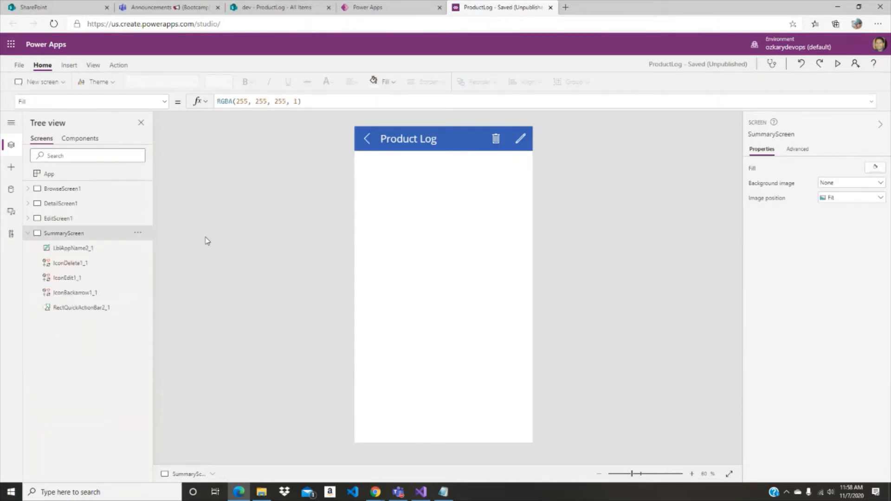
# - Examine the Text formula of the LblAppName2_1 header label on SummaryScreen
pyautogui.click(82, 252)
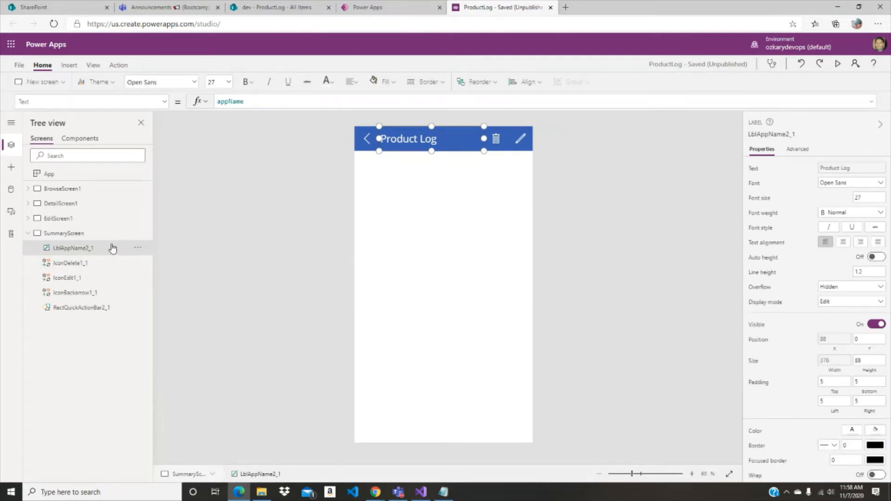
pyautogui.click(244, 101)
pyautogui.click(427, 171)
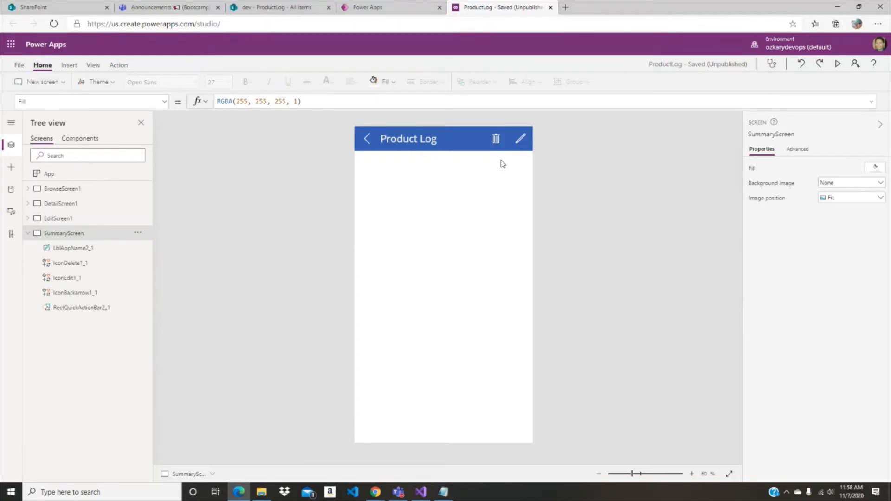
# - Try deleting the trash icon from the SummaryScreen header, and inspect the formula errors in the App checker
pyautogui.click(496, 138)
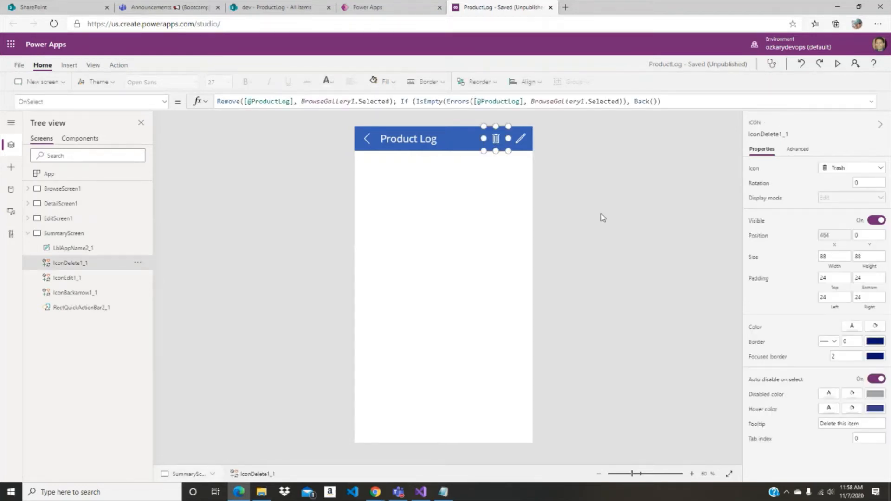
pyautogui.press('Delete')
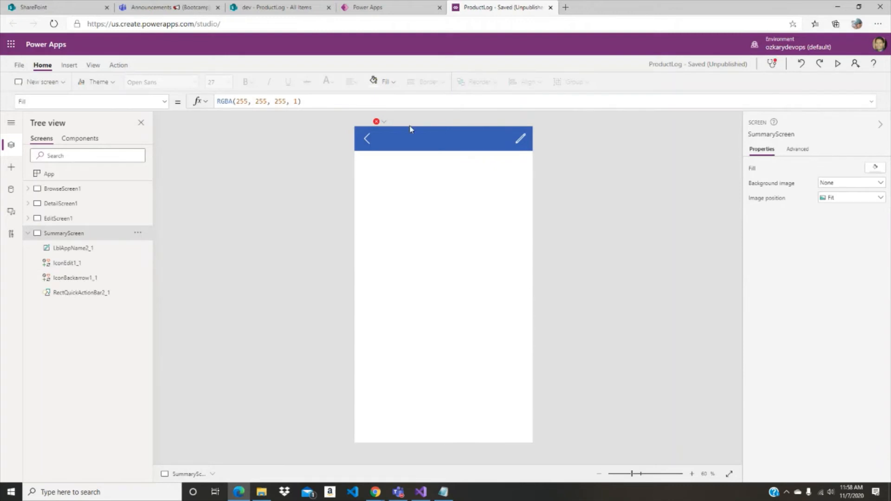
pyautogui.moveTo(378, 127)
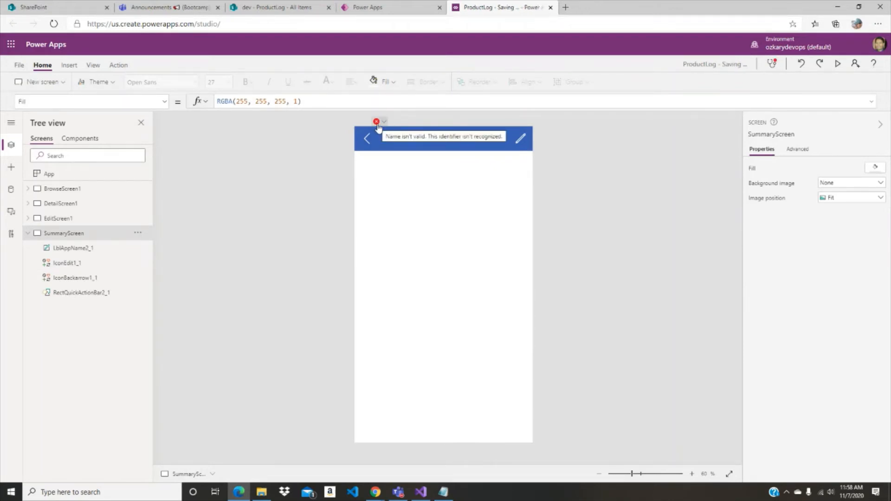
pyautogui.click(772, 69)
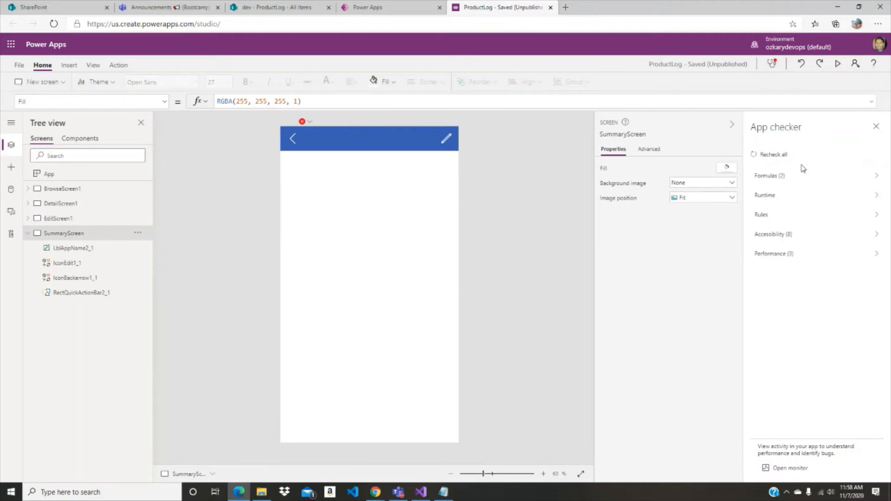
pyautogui.click(859, 179)
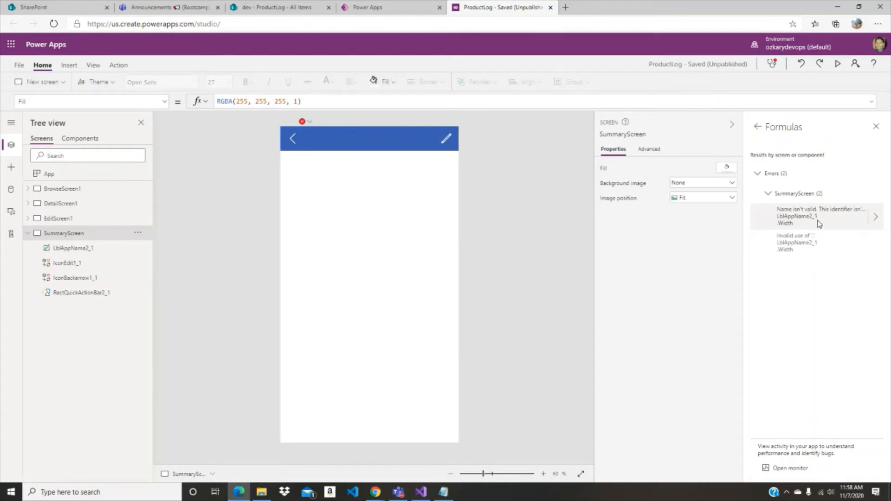
pyautogui.click(878, 127)
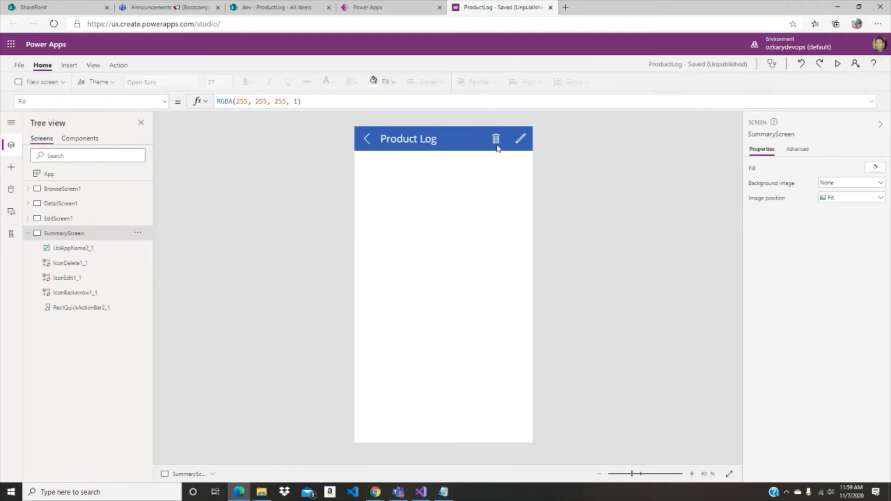
# - Set the Width formula of the LblAppName2_1 header label to Parent.Width - Self.X, removing the references to the delete and edit icons
pyautogui.click(416, 142)
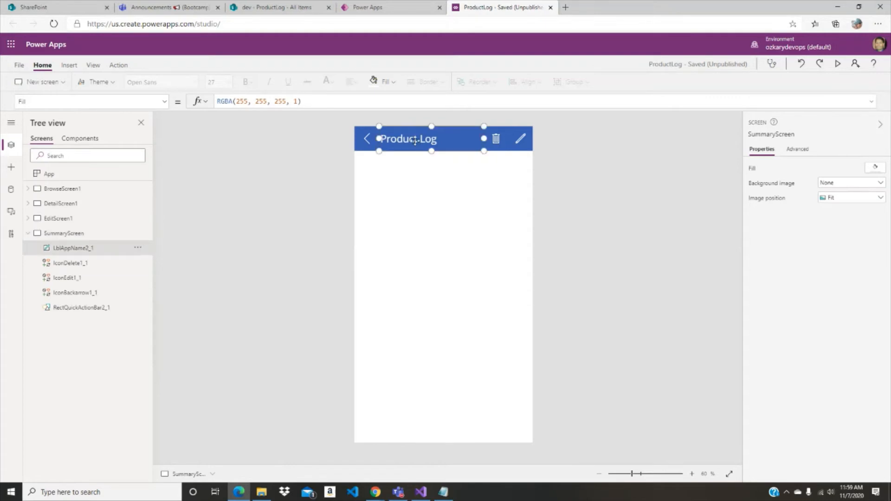
pyautogui.click(468, 106)
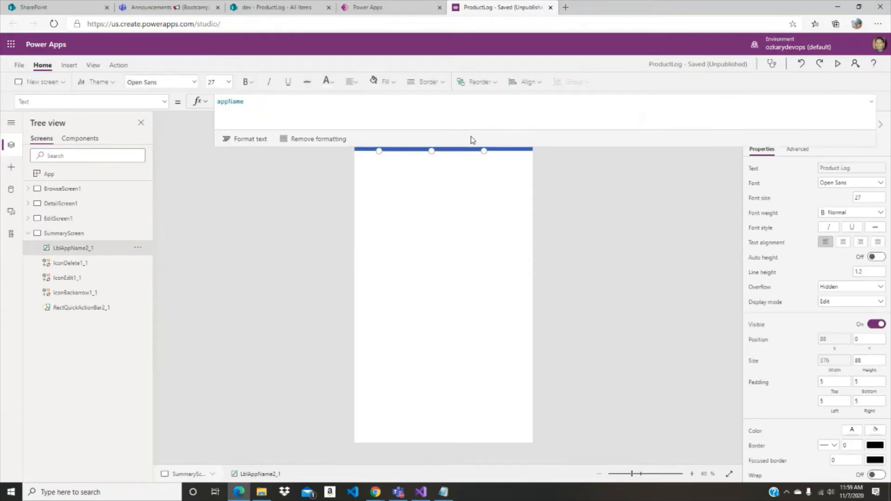
pyautogui.click(165, 102)
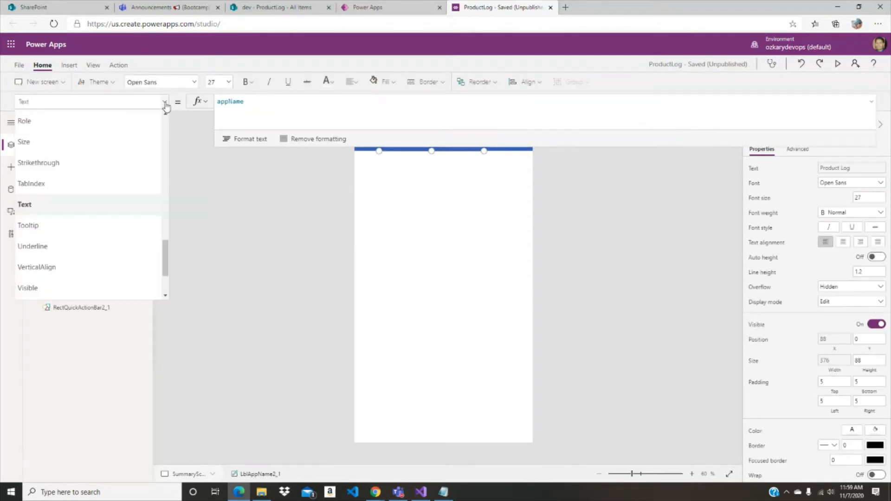
pyautogui.scroll(-2, 102, 184)
pyautogui.click(93, 226)
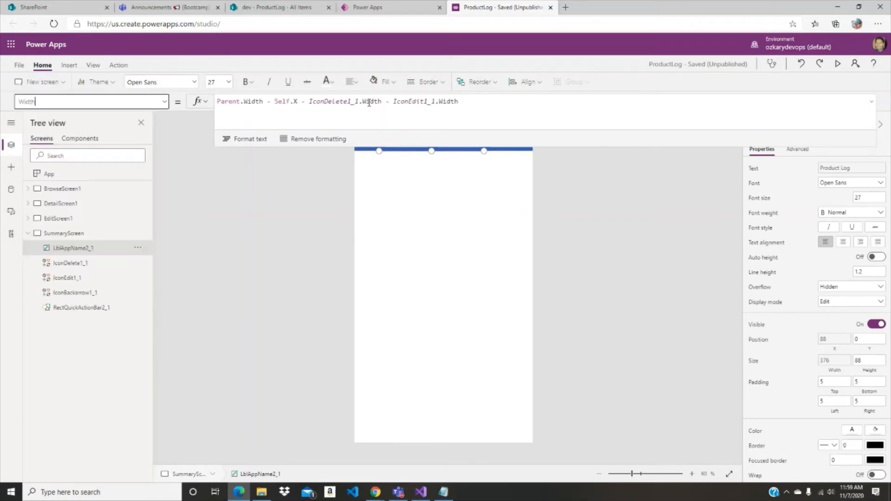
pyautogui.click(512, 106)
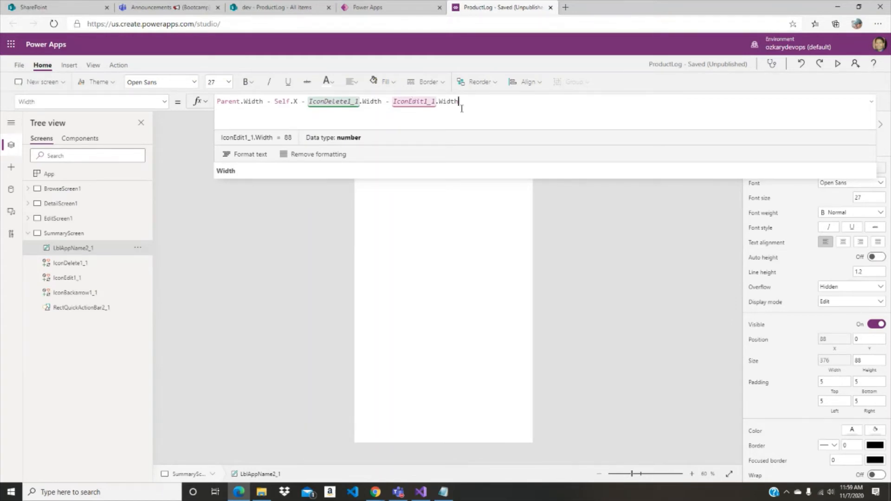
pyautogui.click(871, 103)
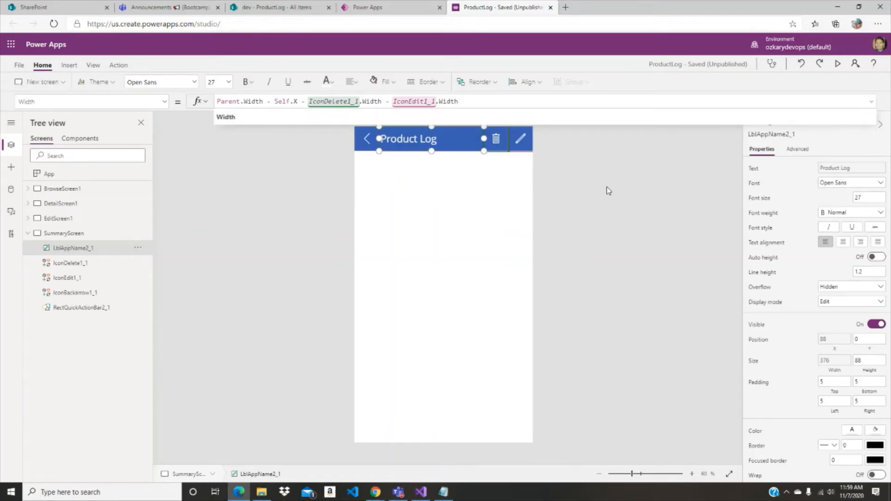
pyautogui.click(872, 102)
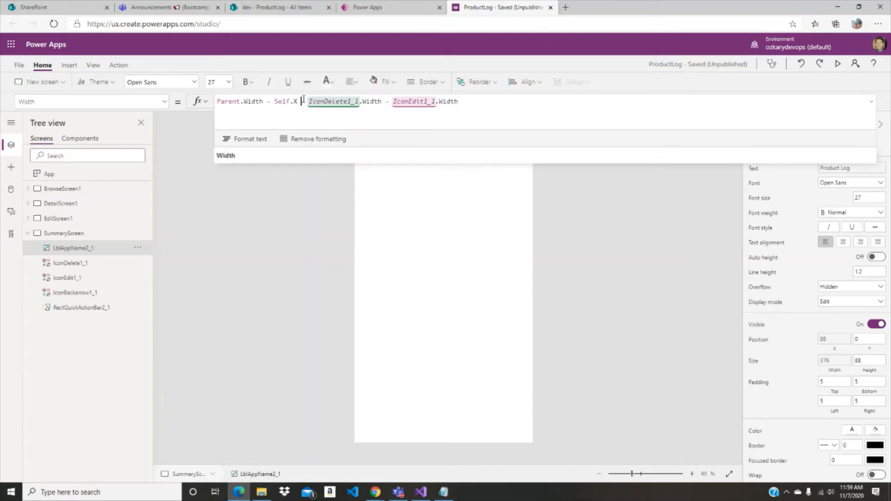
pyautogui.moveTo(301, 101); pyautogui.dragTo(534, 112)
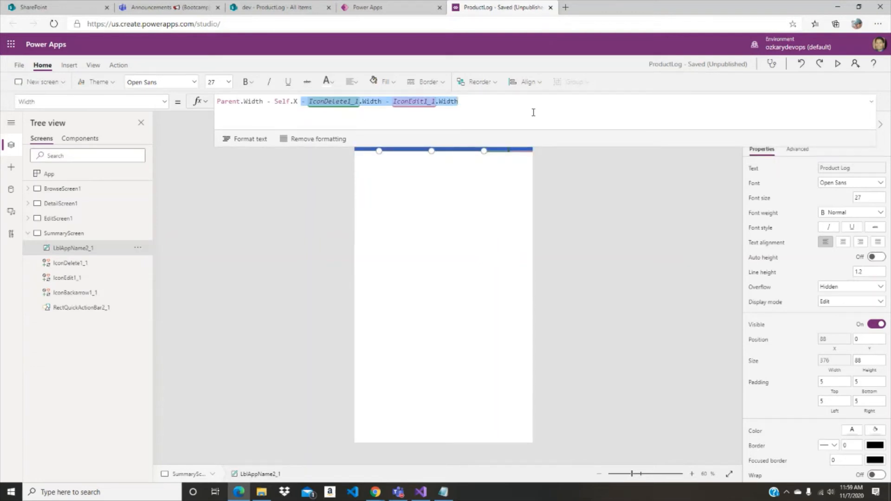
pyautogui.press('BackSpace')
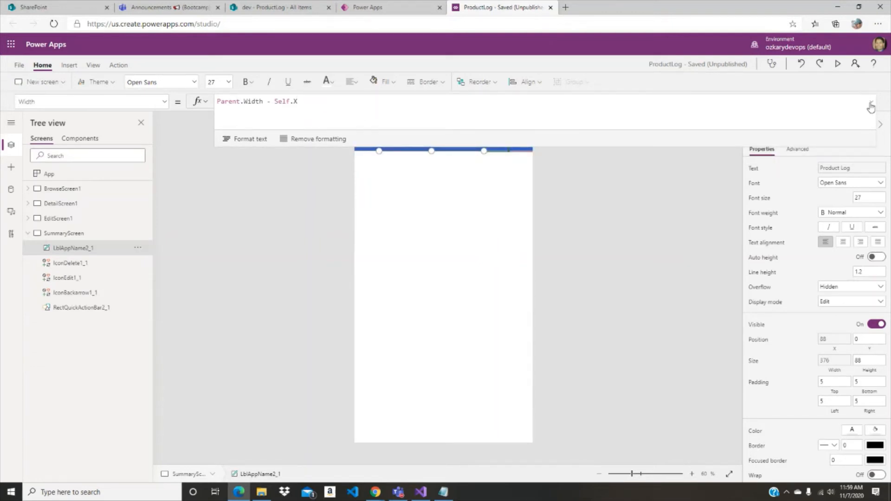
pyautogui.click(616, 186)
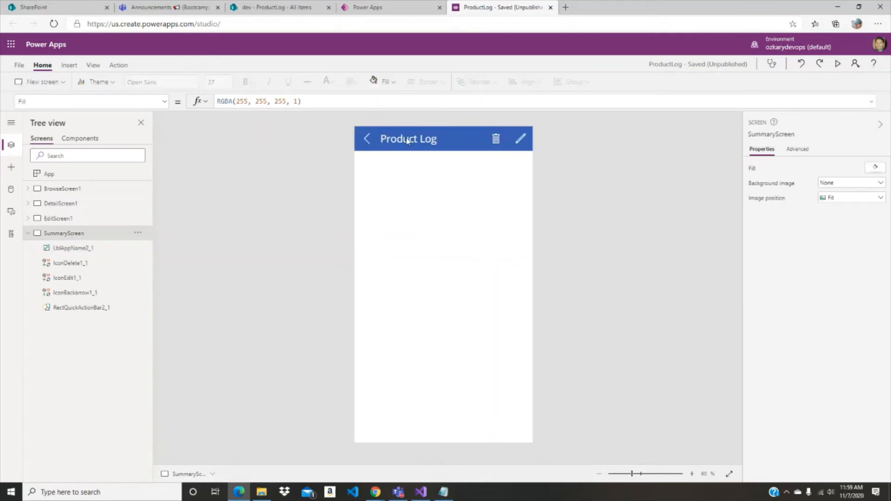
pyautogui.click(408, 141)
# - Delete the trash and edit icons from the SummaryScreen header and inspect the back arrow's OnSelect formula
pyautogui.click(70, 263)
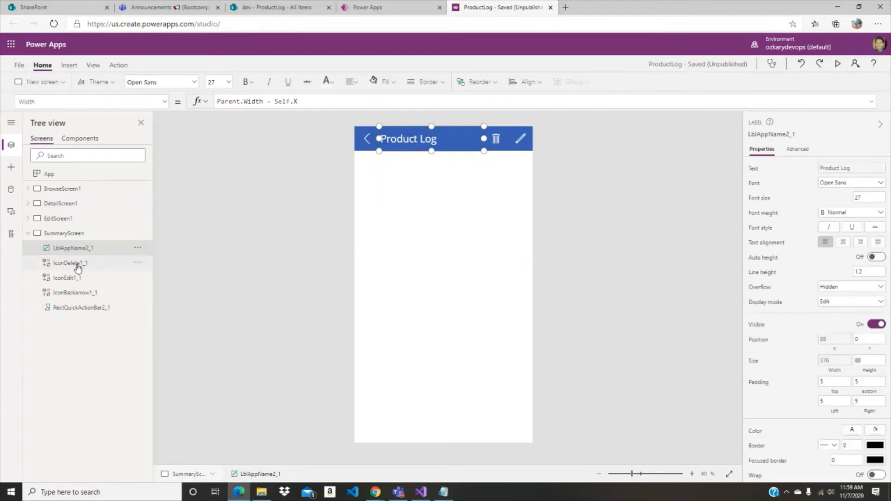
pyautogui.press('Delete')
pyautogui.click(428, 175)
pyautogui.click(96, 263)
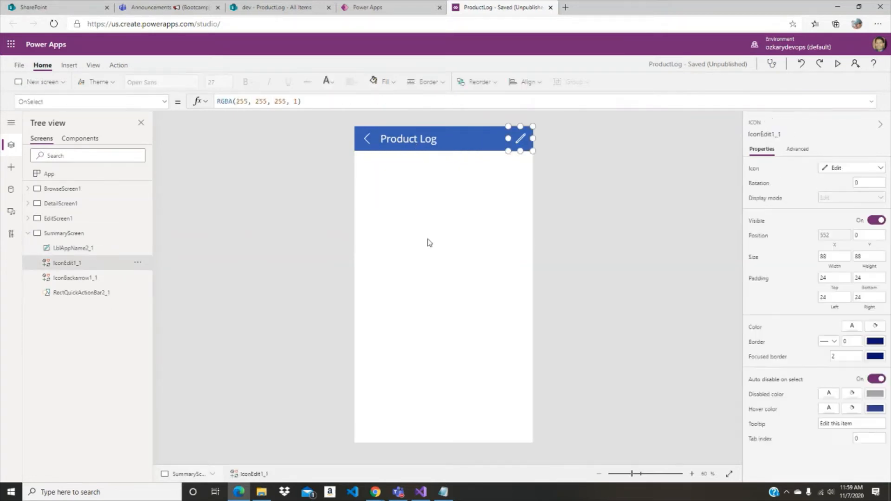
pyautogui.press('Delete')
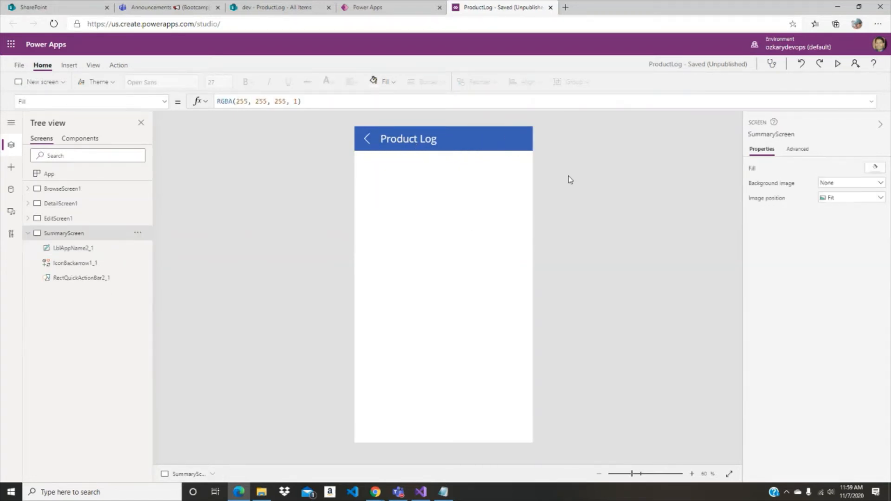
pyautogui.click(424, 145)
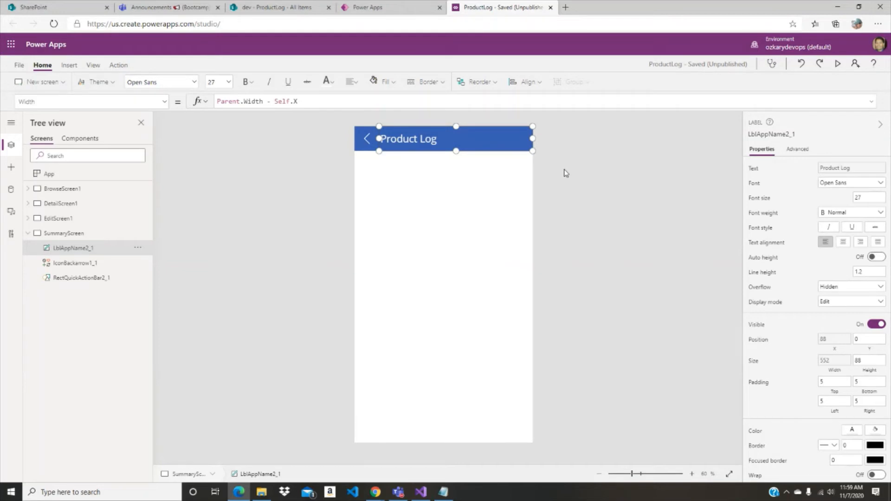
pyautogui.click(374, 148)
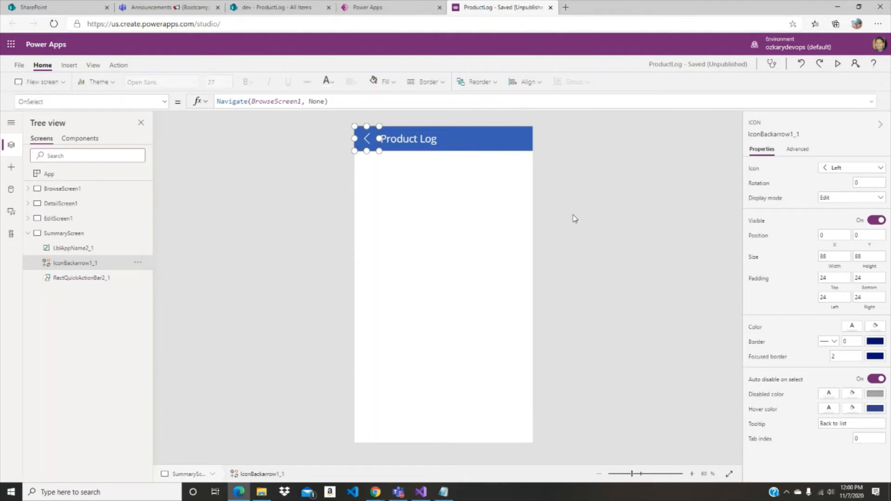
# - Insert a Power BI tile on SummaryScreen and move it below the header to about X 114, Y 231
pyautogui.click(27, 234)
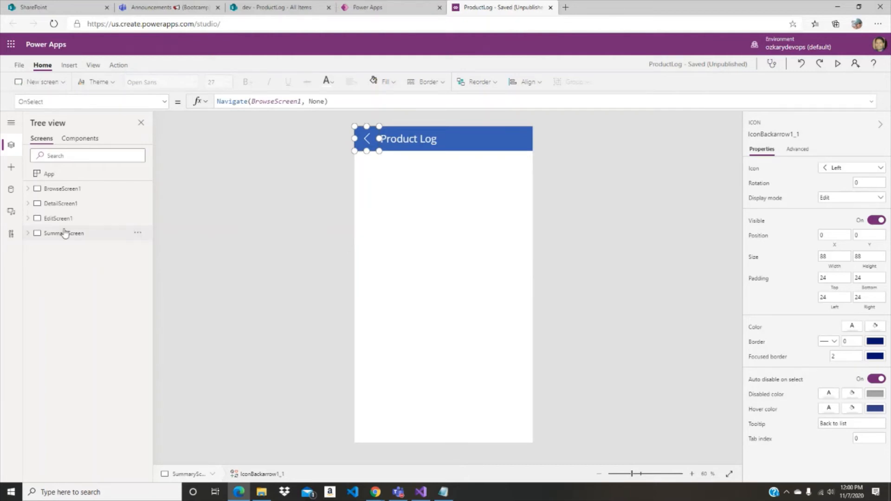
pyautogui.click(435, 223)
pyautogui.click(69, 65)
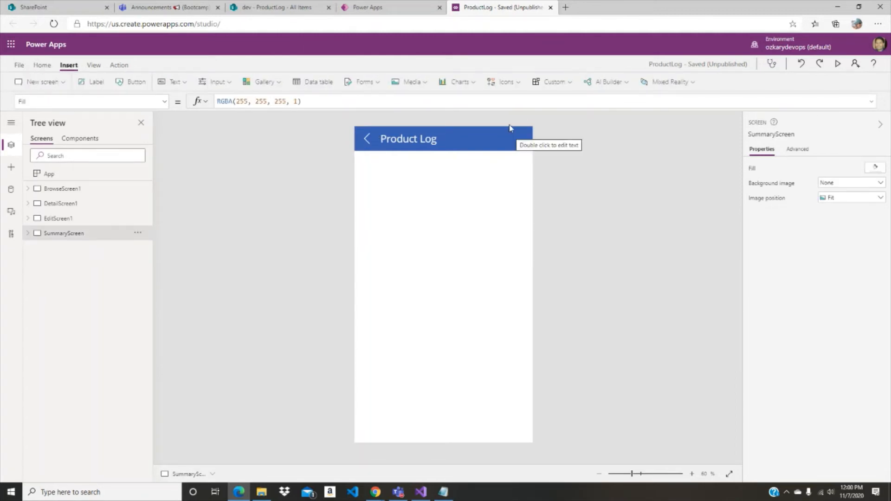
pyautogui.click(474, 84)
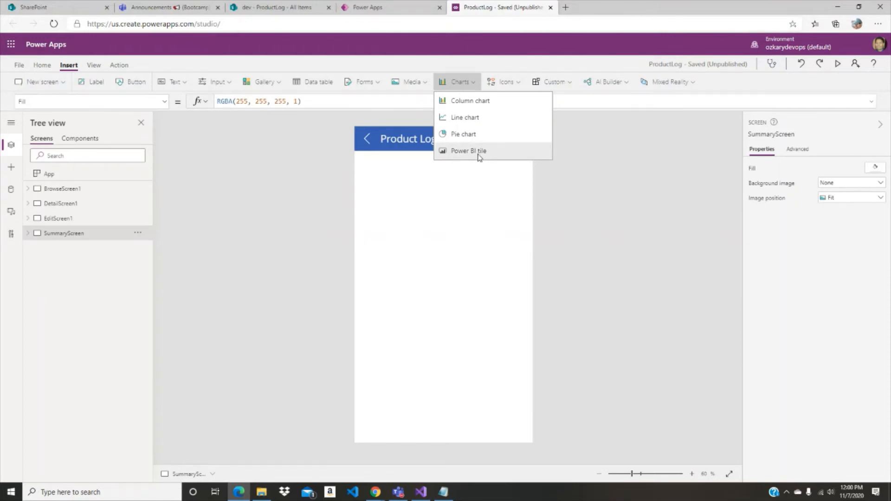
pyautogui.click(506, 315)
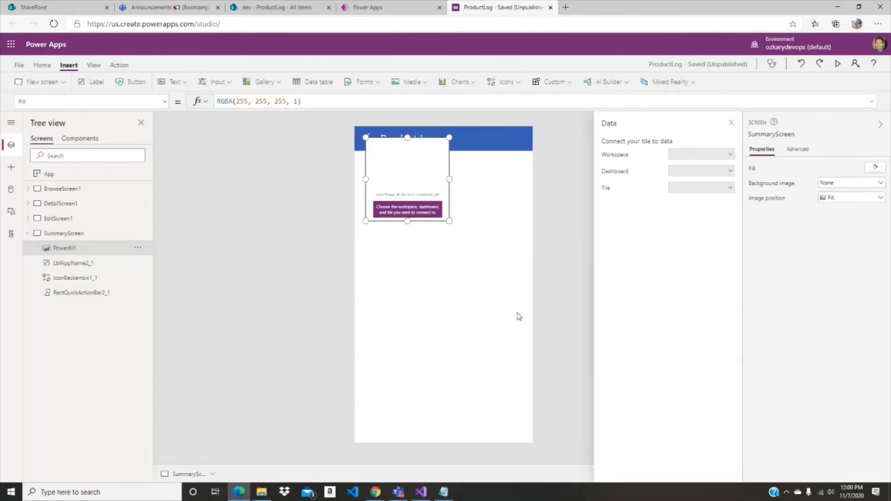
pyautogui.moveTo(430, 171); pyautogui.dragTo(431, 192)
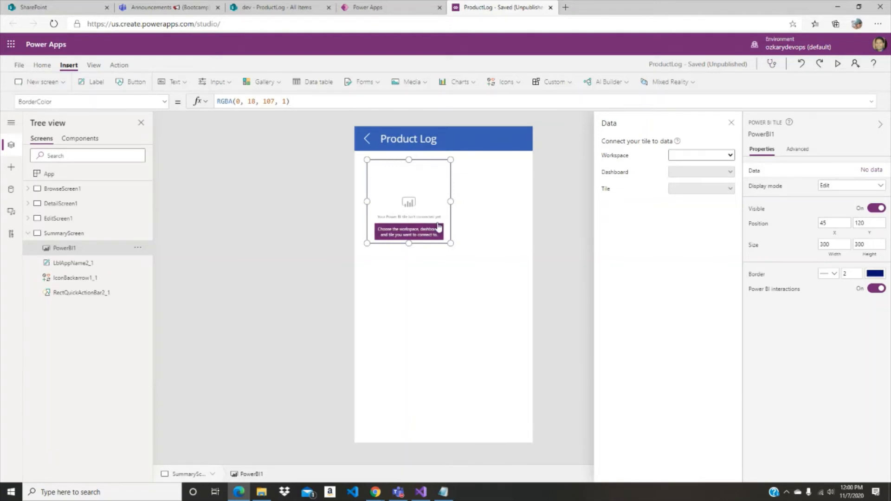
pyautogui.moveTo(411, 204); pyautogui.dragTo(430, 236)
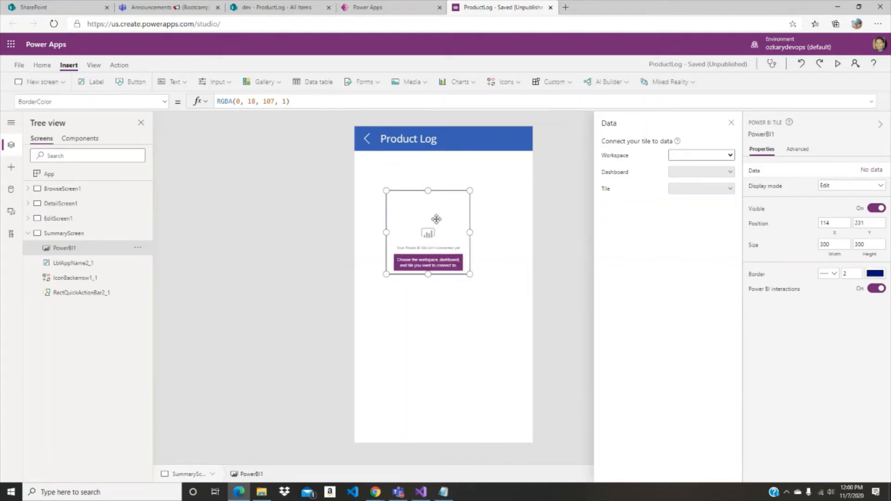
# - Set the Power BI tile's position to X 0 and Y 0
pyautogui.click(839, 224)
pyautogui.write('0')
pyautogui.press('Tab')
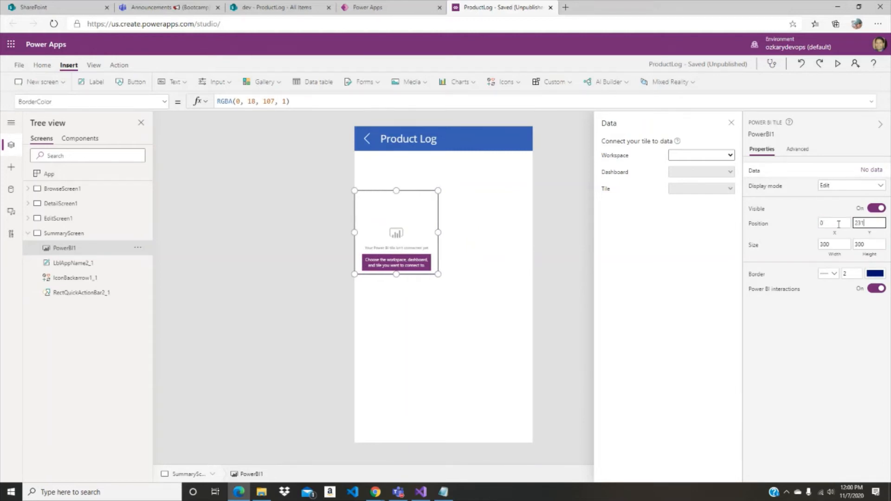
pyautogui.press('BackSpace')
pyautogui.press('BackSpace')
pyautogui.write('0')
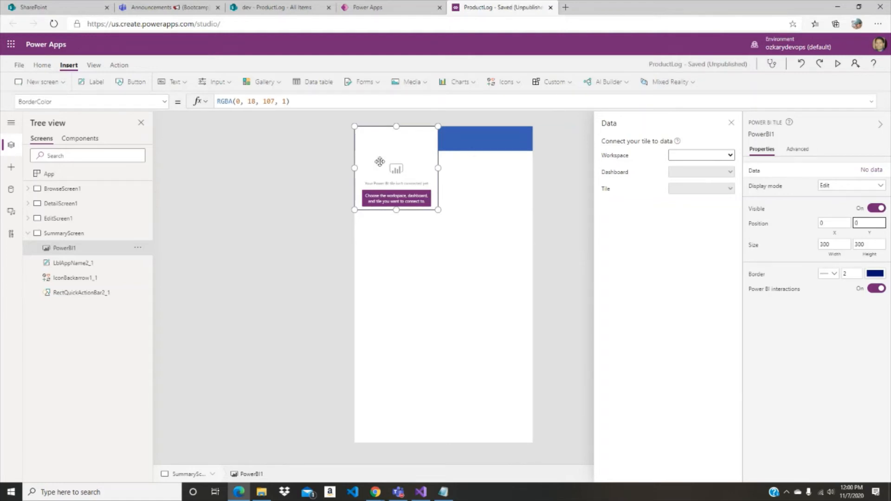
# - Set the Power BI tile's Y formula to RectQuickActionBar2_1.Height so that it starts directly below the header bar
pyautogui.click(413, 163)
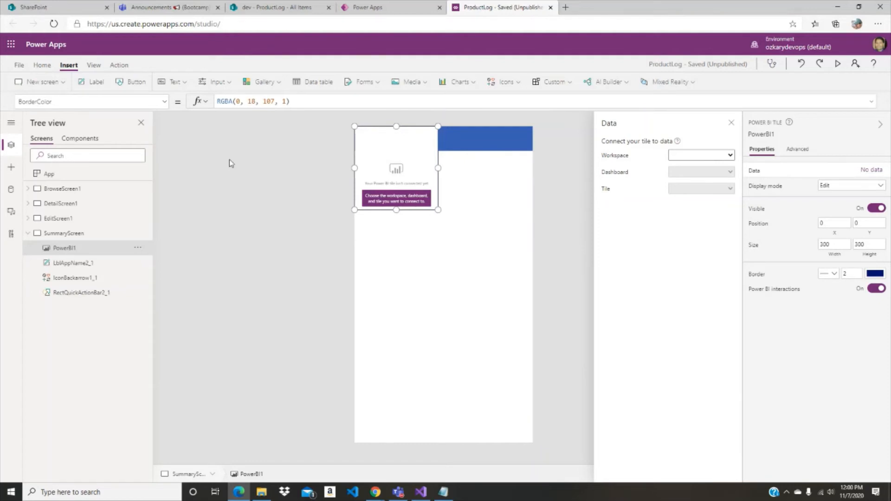
pyautogui.click(164, 101)
pyautogui.scroll(-1, 48, 278)
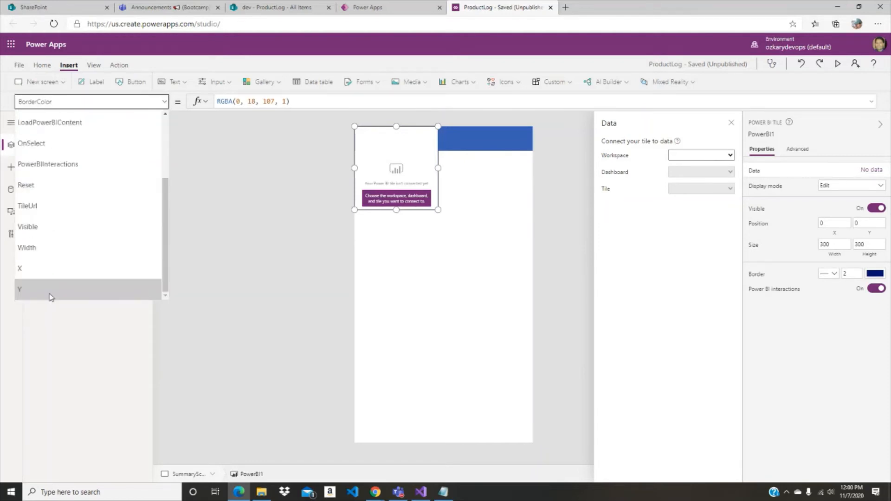
pyautogui.click(47, 302)
pyautogui.click(275, 106)
pyautogui.press('BackSpace')
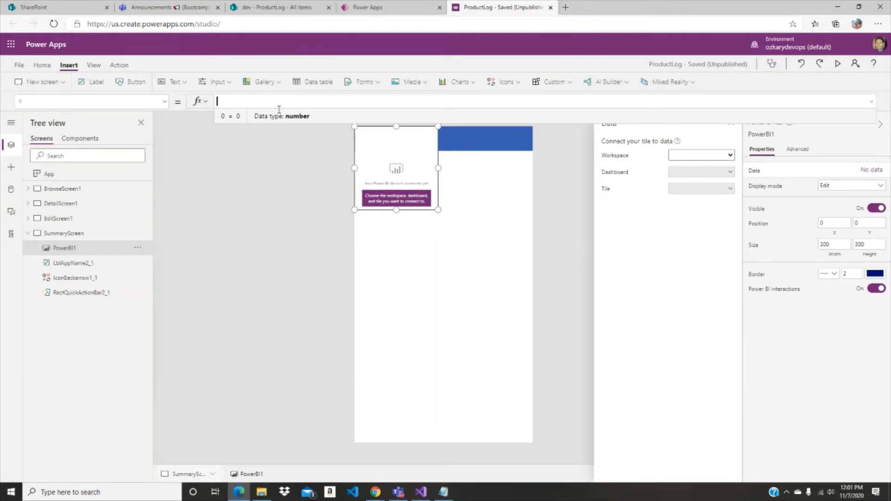
pyautogui.write('re')
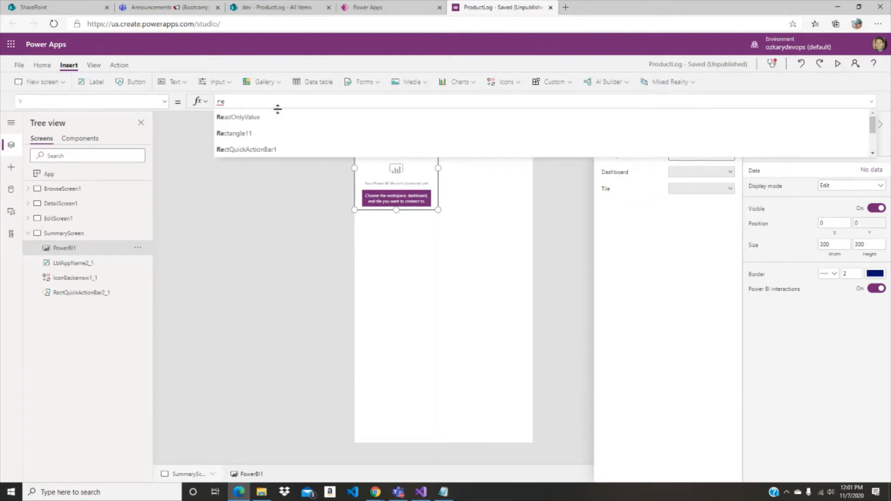
pyautogui.write('ctqu')
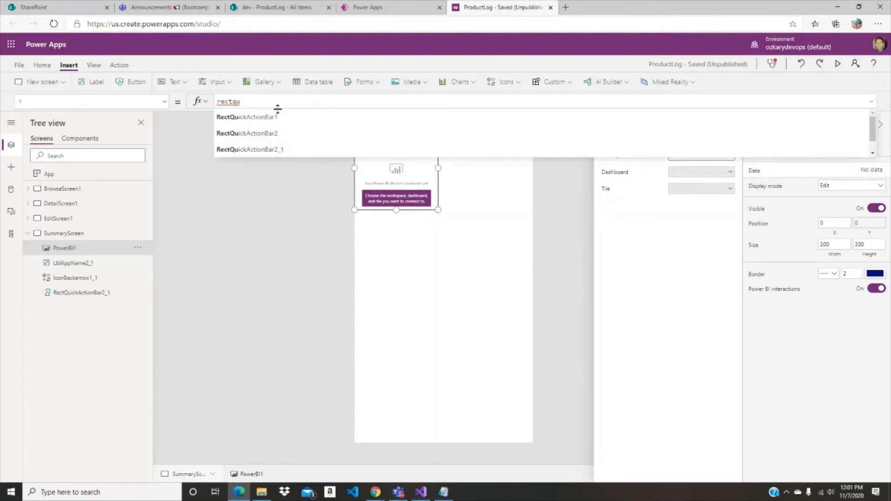
pyautogui.click(291, 150)
pyautogui.write('.he')
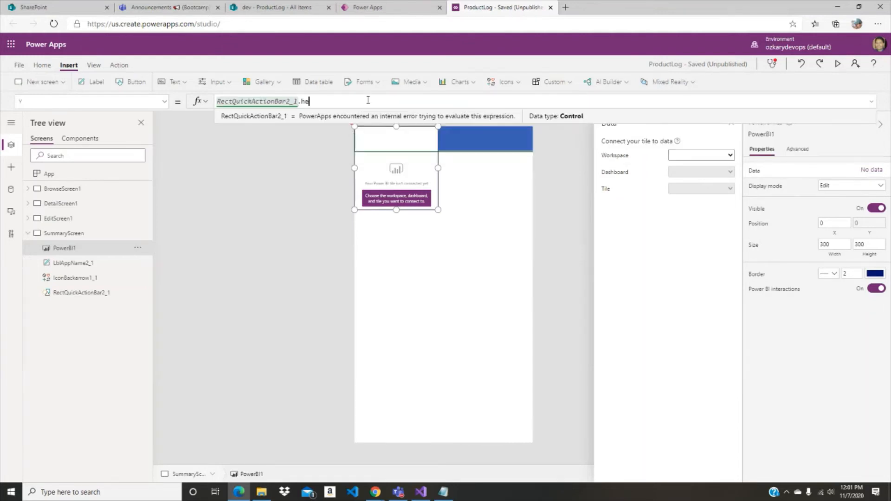
pyautogui.click(266, 135)
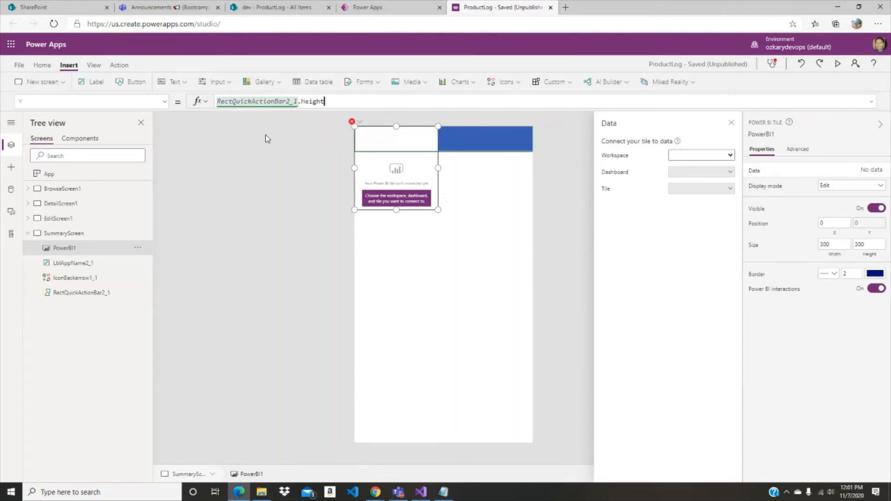
pyautogui.click(459, 267)
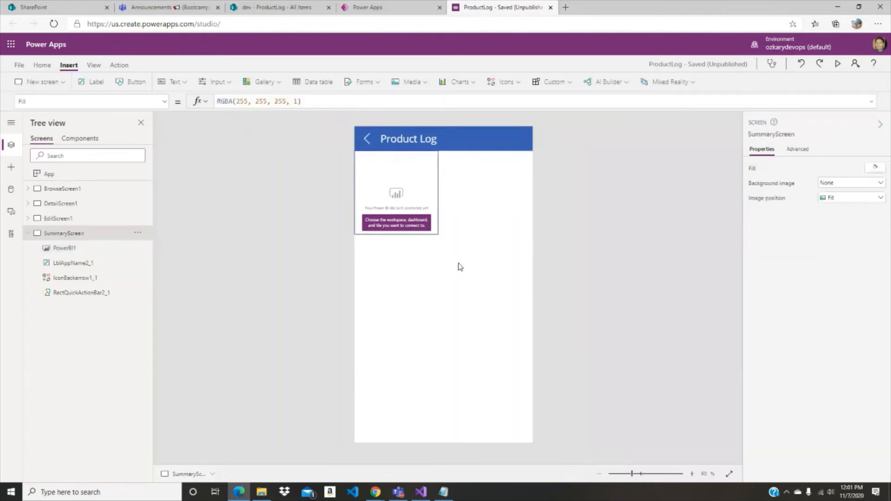
# - Set the Power BI tile's Width formula to App.Width so that it spans the full screen width
pyautogui.click(432, 196)
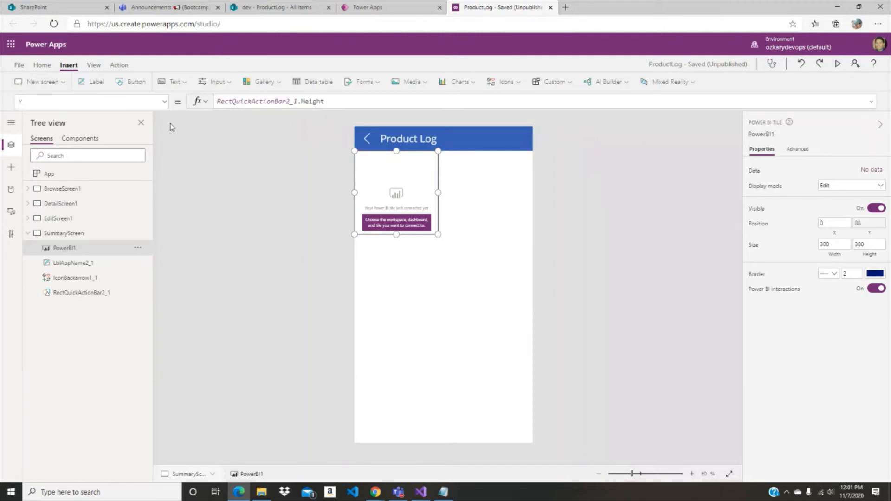
pyautogui.click(165, 101)
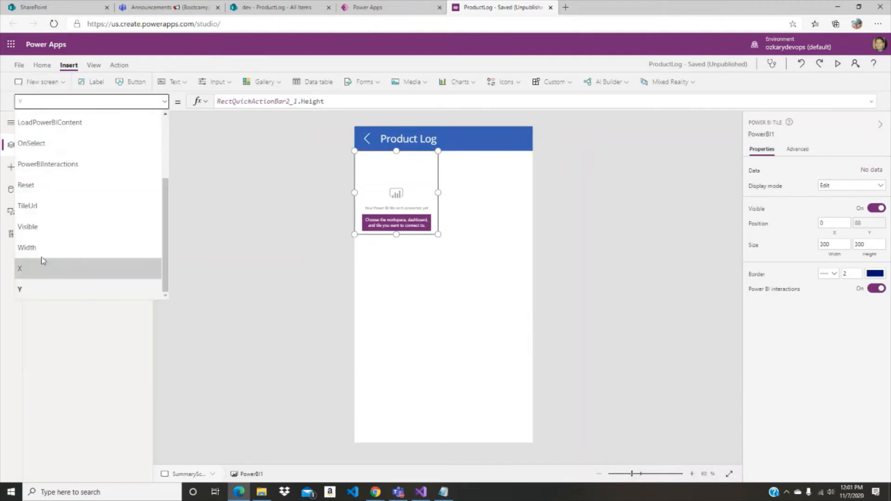
pyautogui.click(42, 255)
pyautogui.click(262, 101)
pyautogui.hotkey('ctrl', 'a')
pyautogui.press('BackSpace')
pyautogui.write('a')
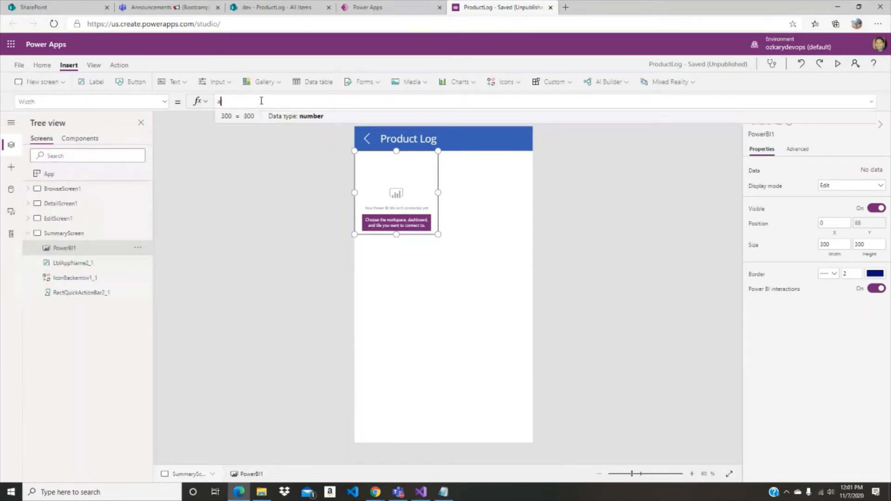
pyautogui.write('pp')
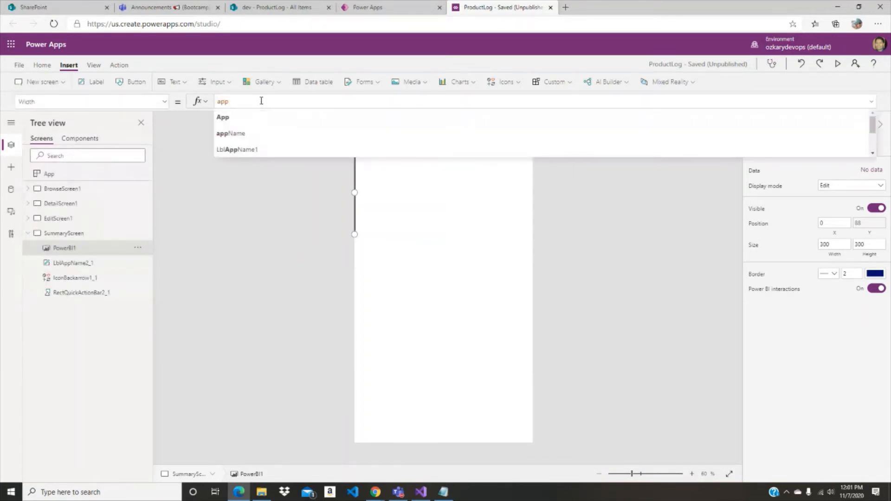
pyautogui.press('Tab')
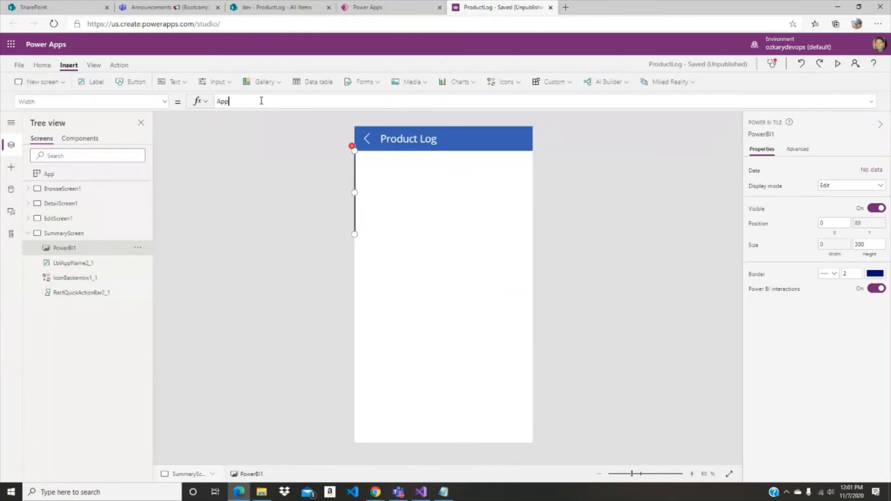
pyautogui.write('.')
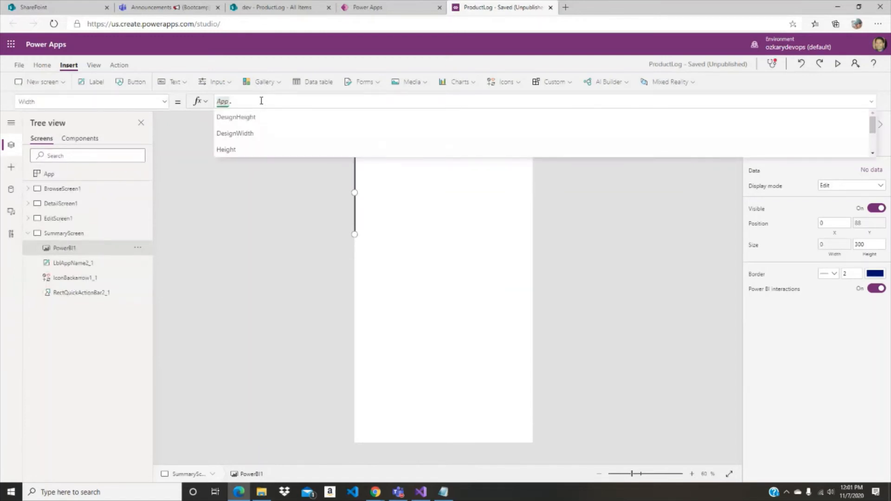
pyautogui.write('Width')
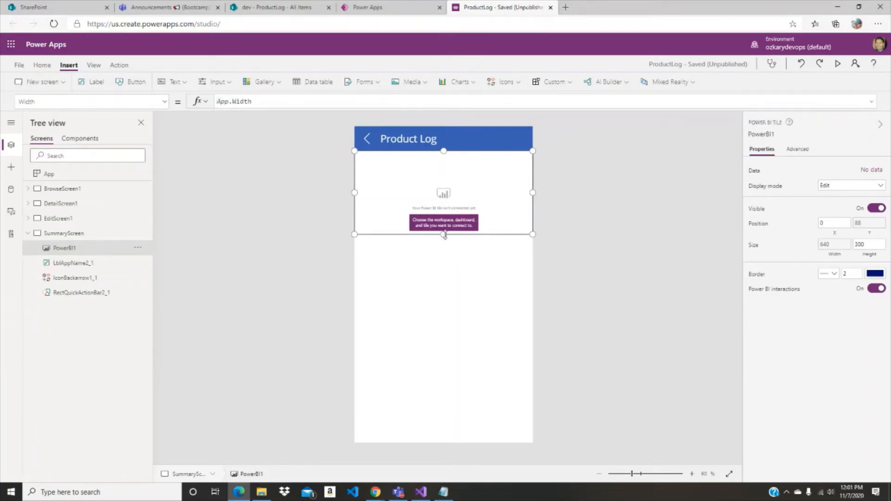
# - Stretch the Power BI tile downward to a height of about 810
pyautogui.moveTo(444, 235); pyautogui.dragTo(453, 368)
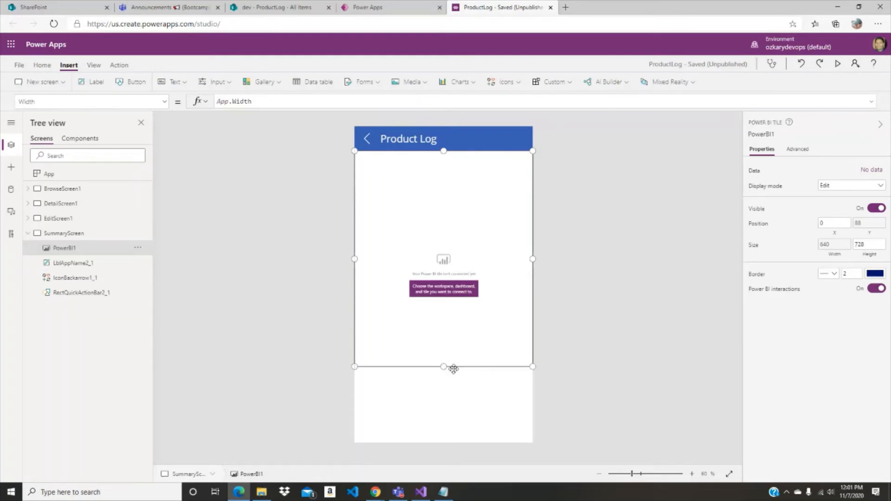
pyautogui.moveTo(454, 369); pyautogui.dragTo(454, 377)
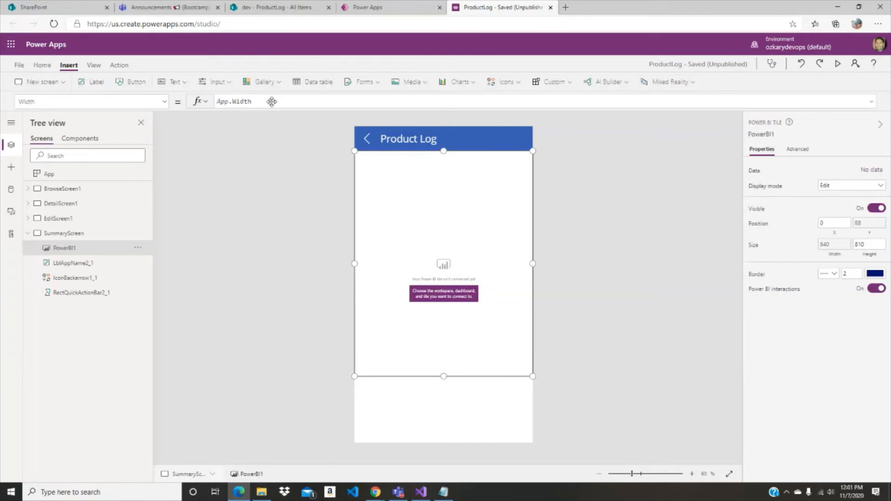
pyautogui.click(587, 197)
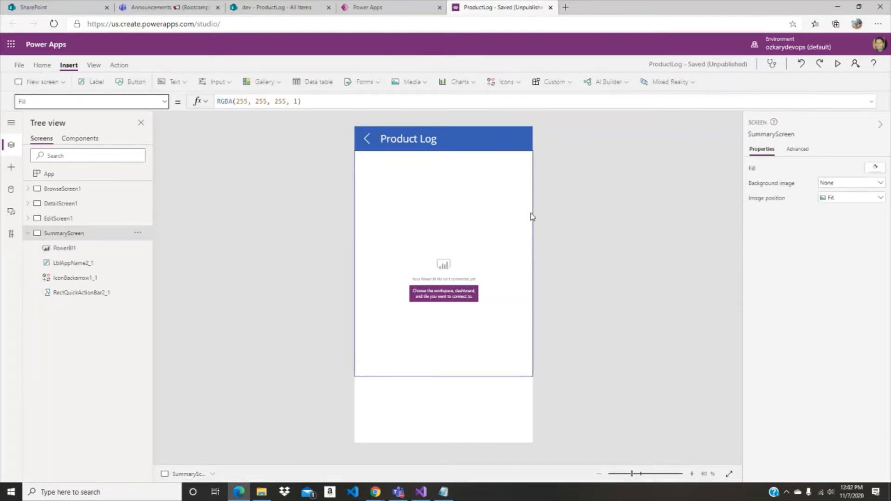
# - Set the Power BI tile's Height formula to App.Height - Self.Y so that it fills the screen below the header
pyautogui.click(483, 209)
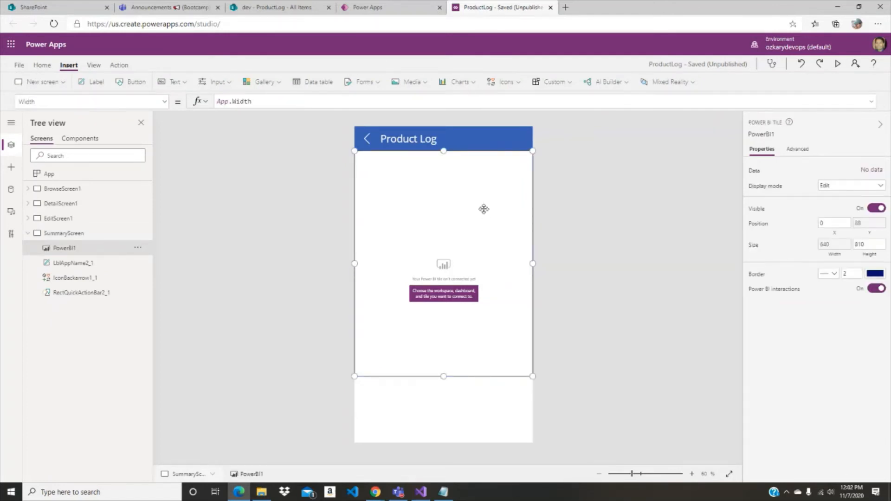
pyautogui.click(166, 102)
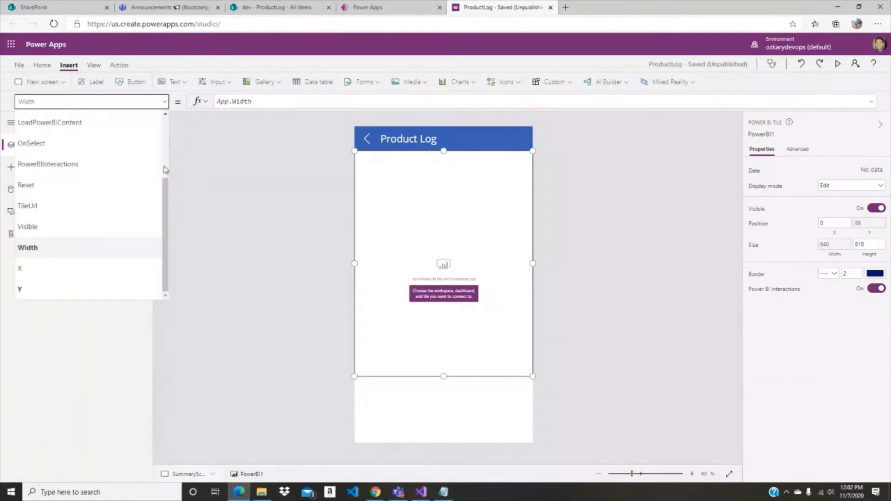
pyautogui.scroll(5, 165, 170)
pyautogui.click(79, 203)
pyautogui.click(306, 106)
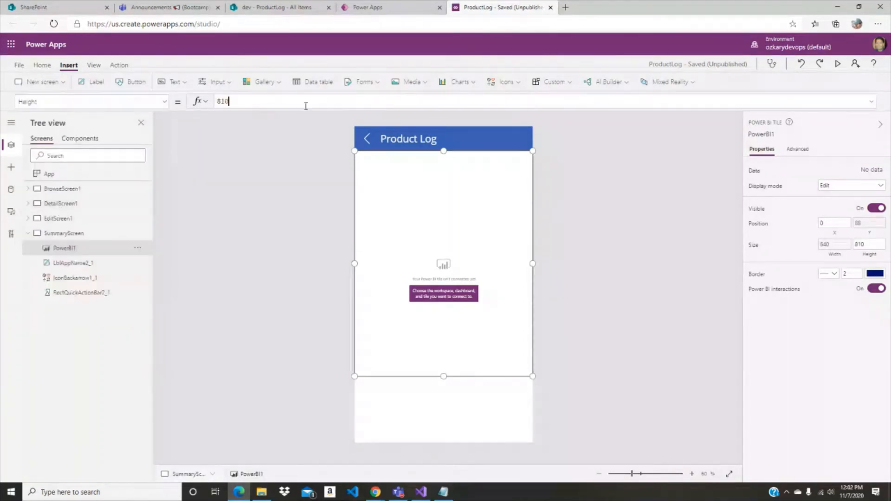
pyautogui.hotkey('ctrl', 'a')
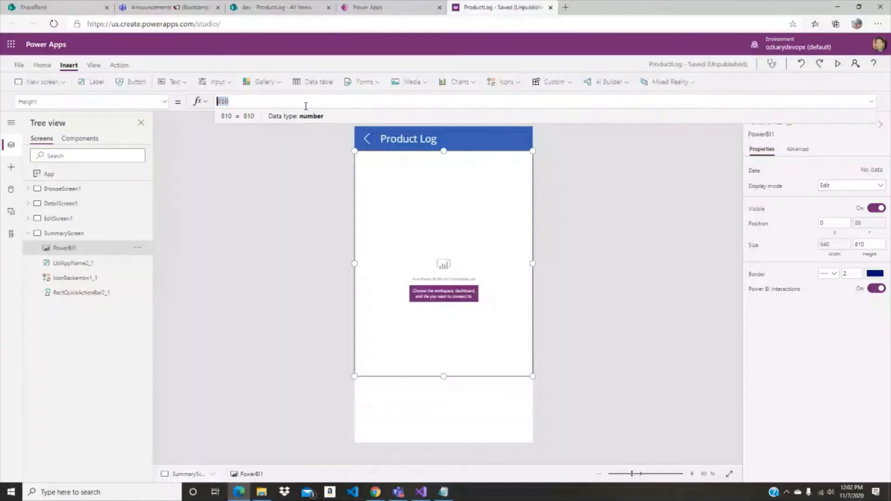
pyautogui.write('app.he')
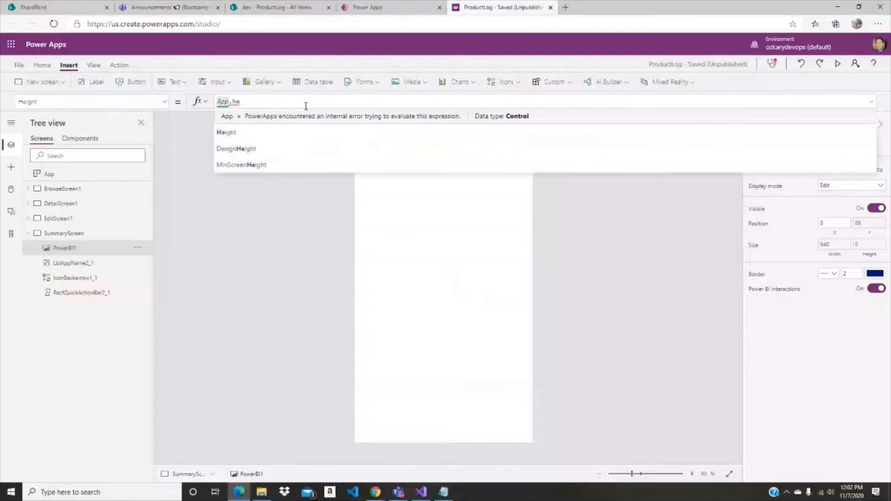
pyautogui.click(383, 134)
pyautogui.write('- ')
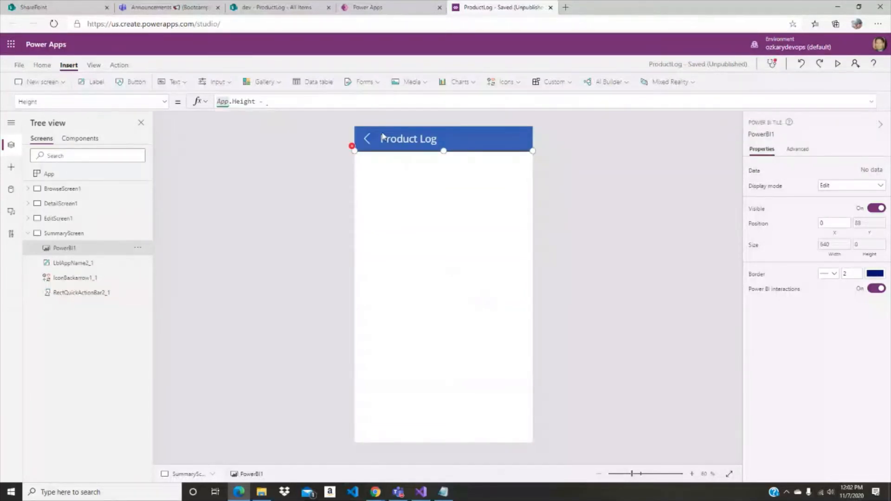
pyautogui.write('self.')
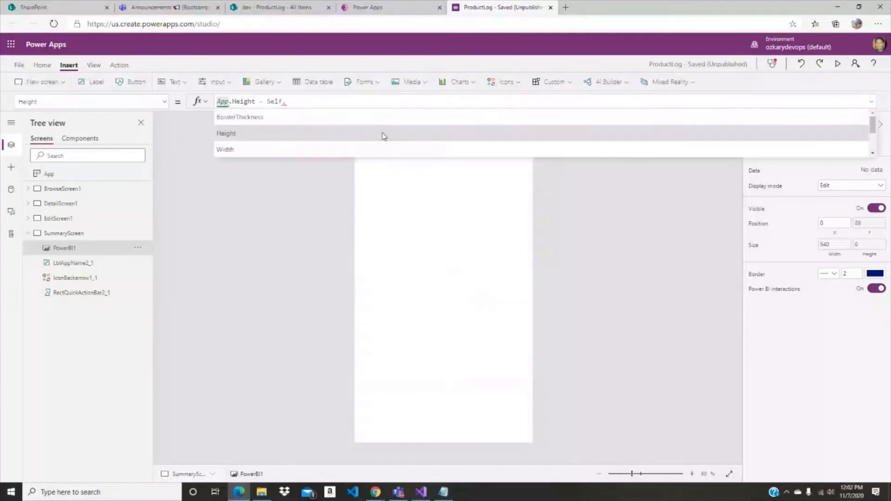
pyautogui.write('y')
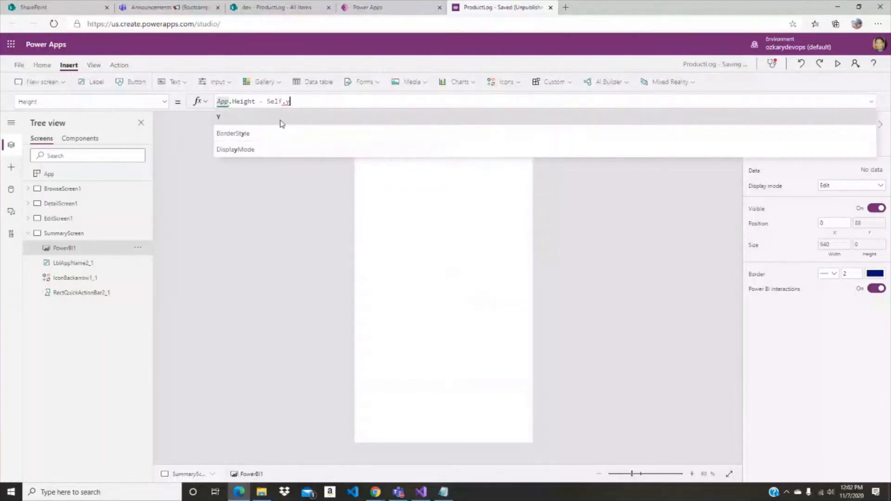
pyautogui.click(383, 117)
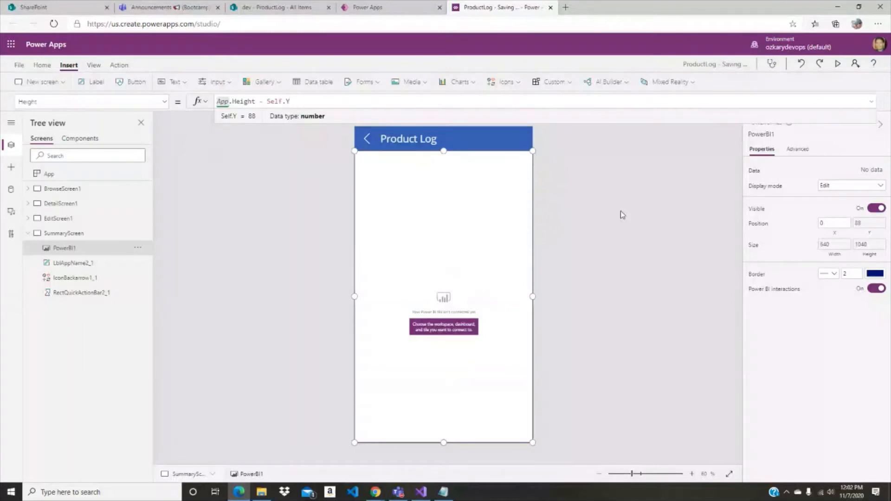
pyautogui.click(621, 213)
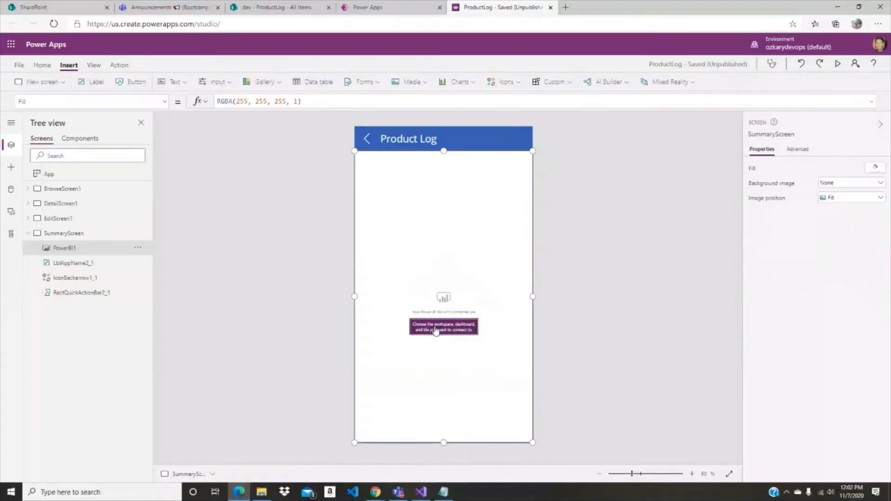
# - Connect the Power BI tile to My Workspace, the ProductLog dashboard and the first ProductLog tile
pyautogui.click(436, 331)
pyautogui.click(704, 155)
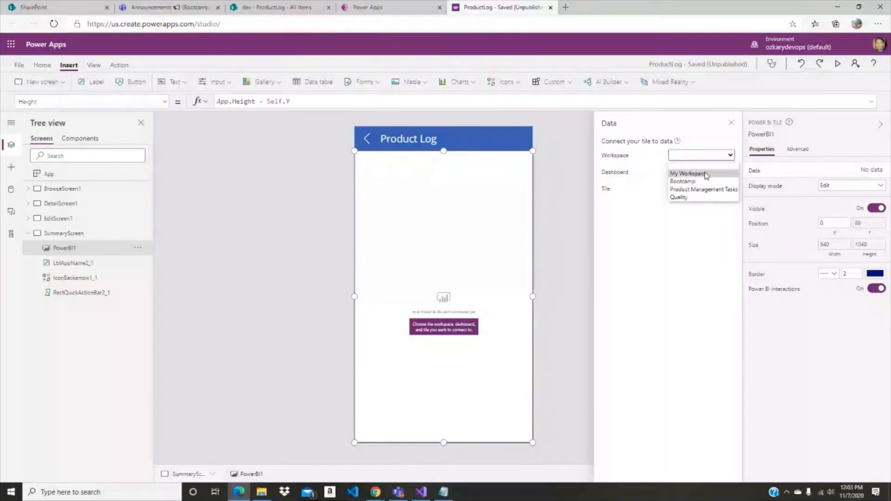
pyautogui.click(705, 174)
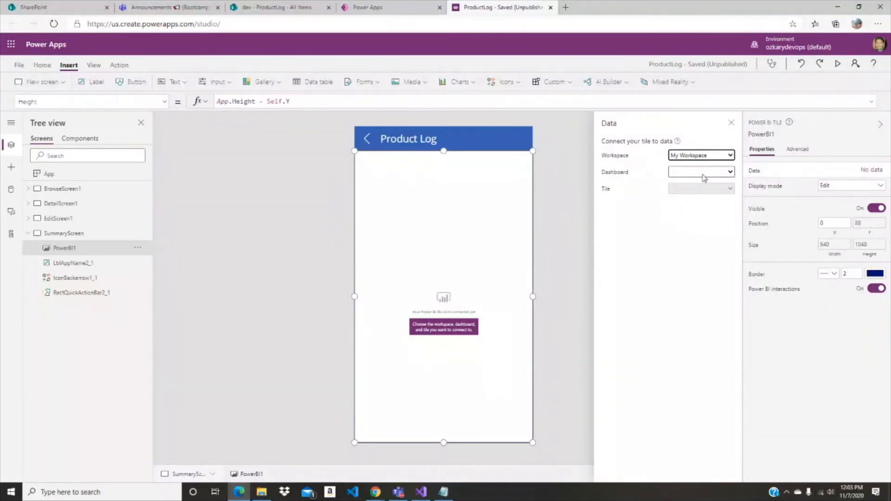
pyautogui.click(705, 174)
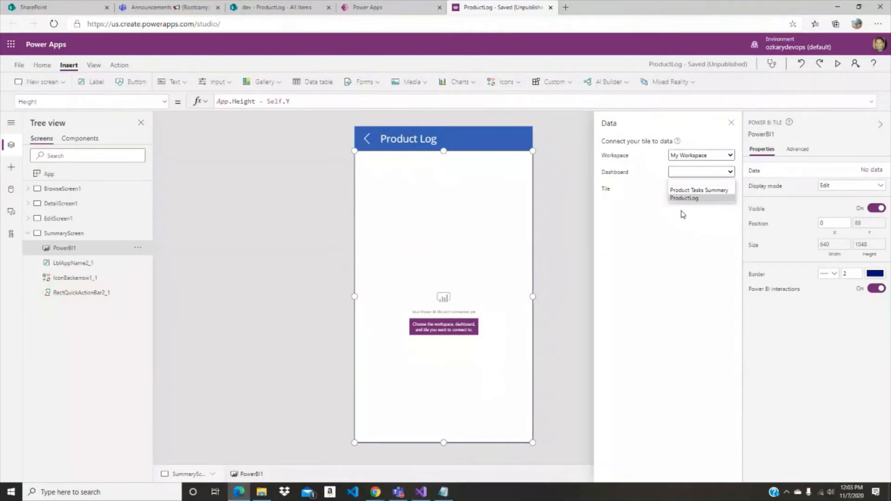
pyautogui.click(720, 198)
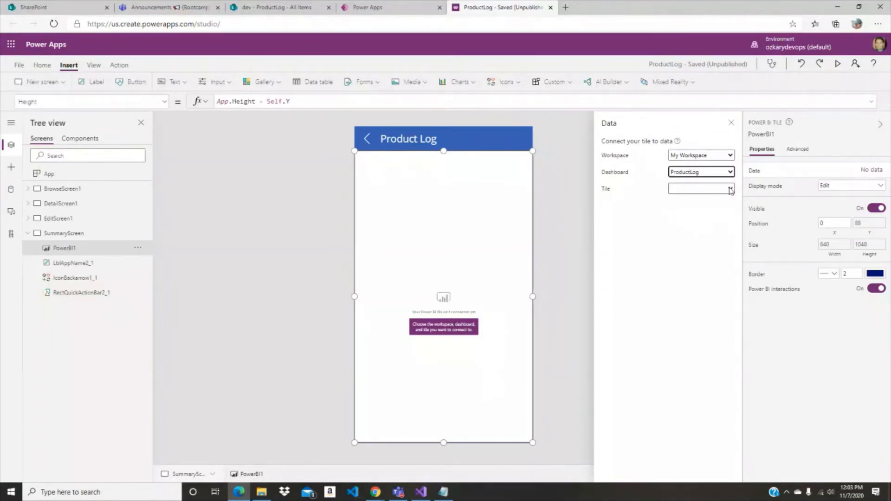
pyautogui.click(731, 190)
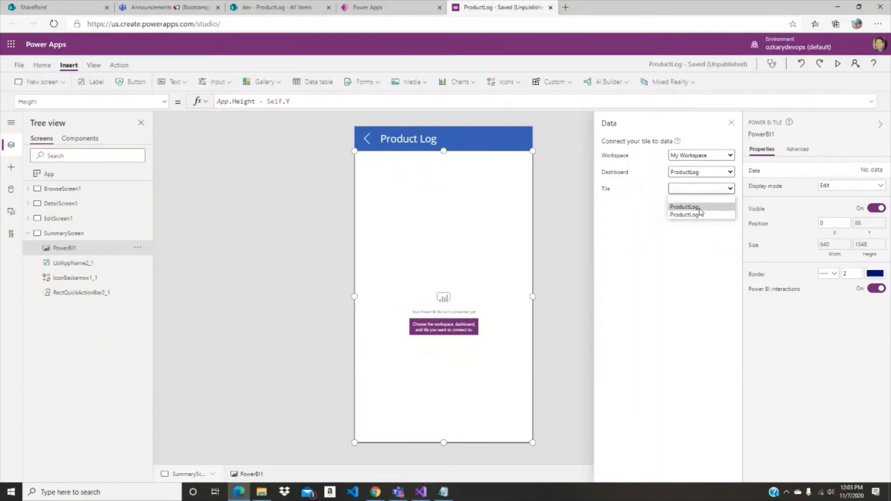
pyautogui.click(704, 208)
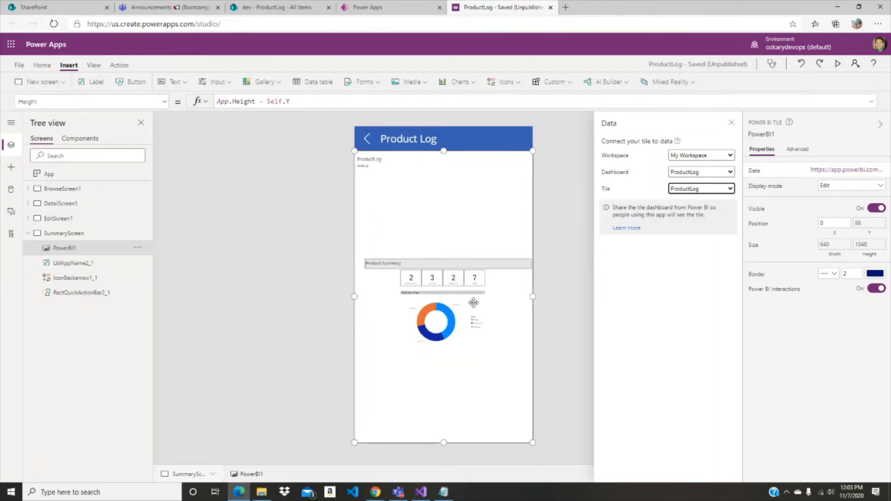
# - Try the second ProductLog tile of the same dashboard as the Power BI tile's data
pyautogui.click(732, 190)
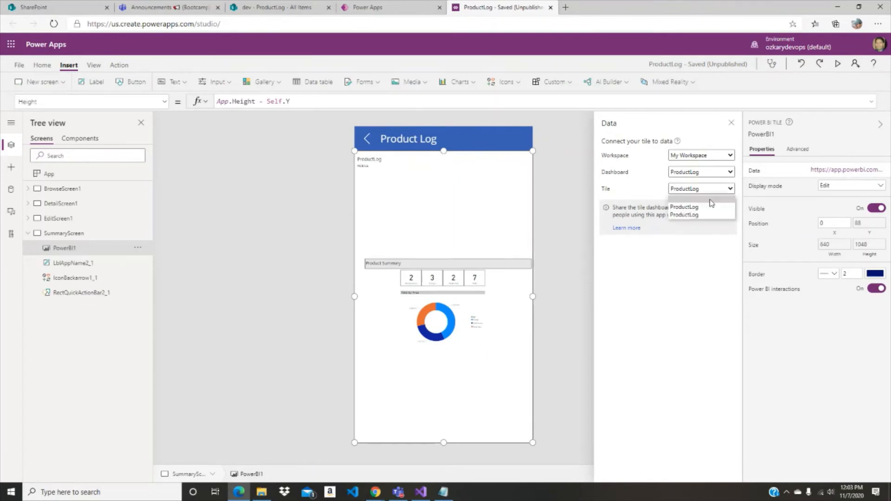
pyautogui.click(699, 215)
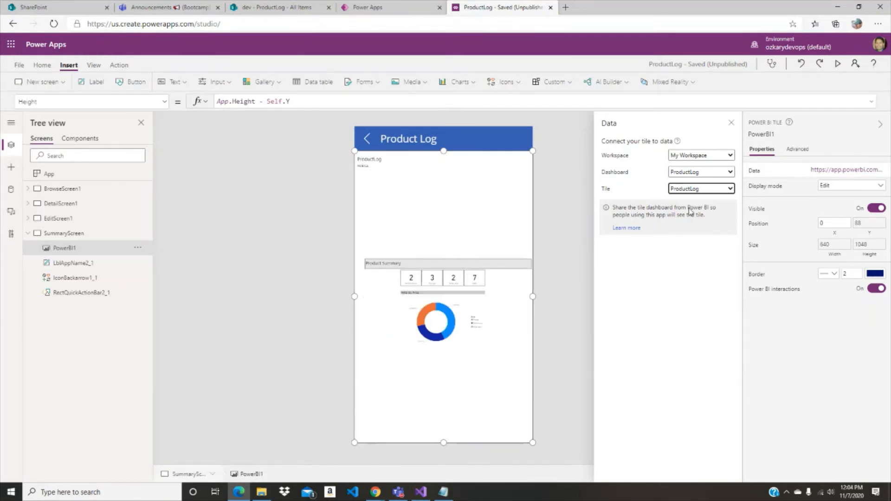
pyautogui.click(509, 267)
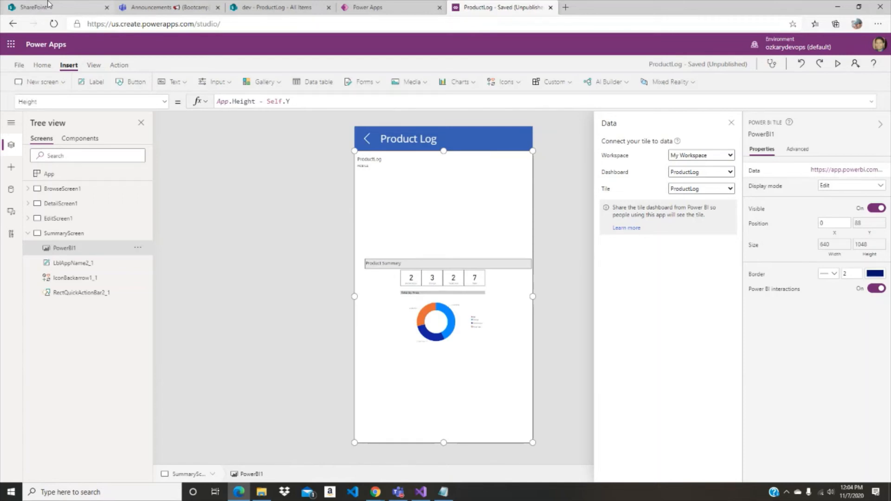
# - Switch to Power BI from the SharePoint site, open My workspace's ProductLog dashboard and title its mobile tile ProductLog Mobile
pyautogui.click(277, 7)
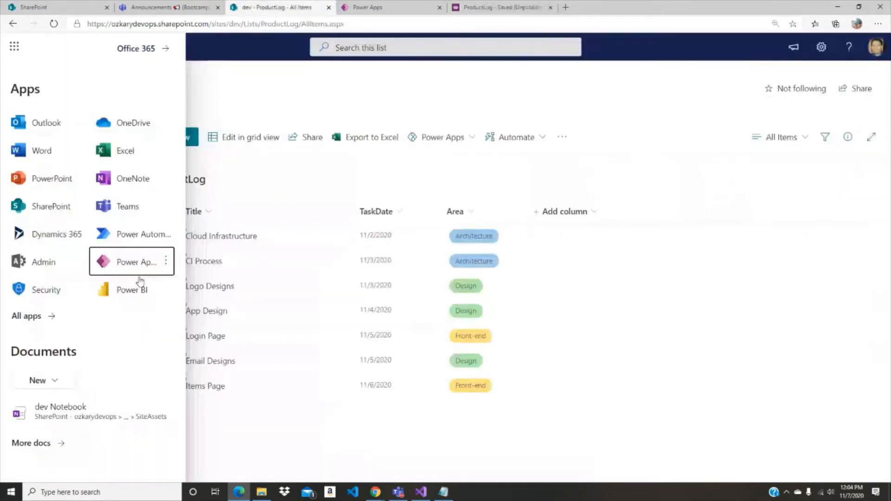
pyautogui.click(134, 288)
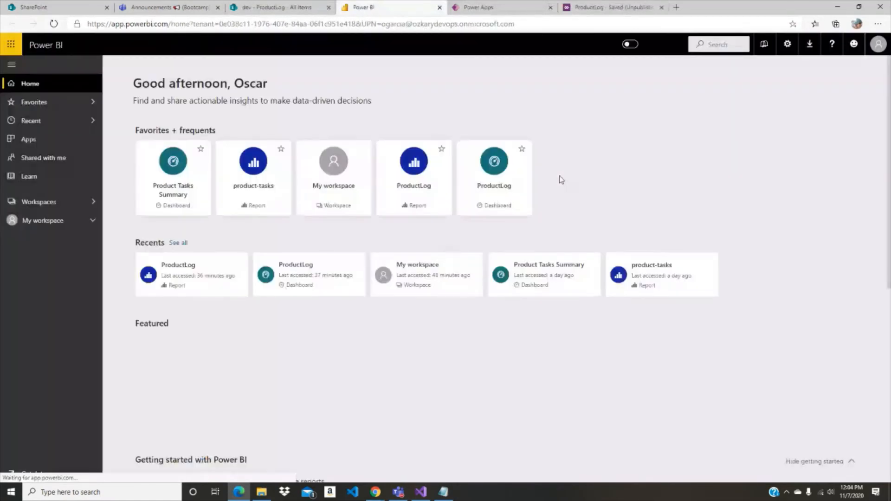
pyautogui.click(88, 224)
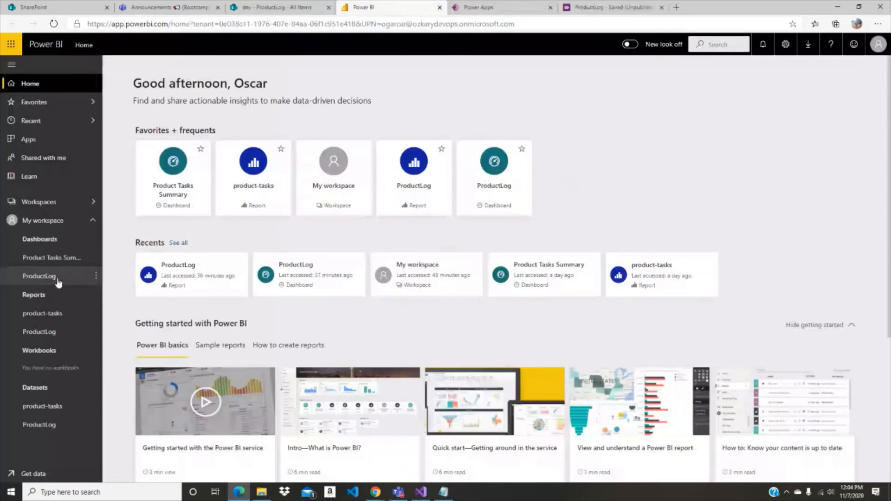
pyautogui.click(47, 277)
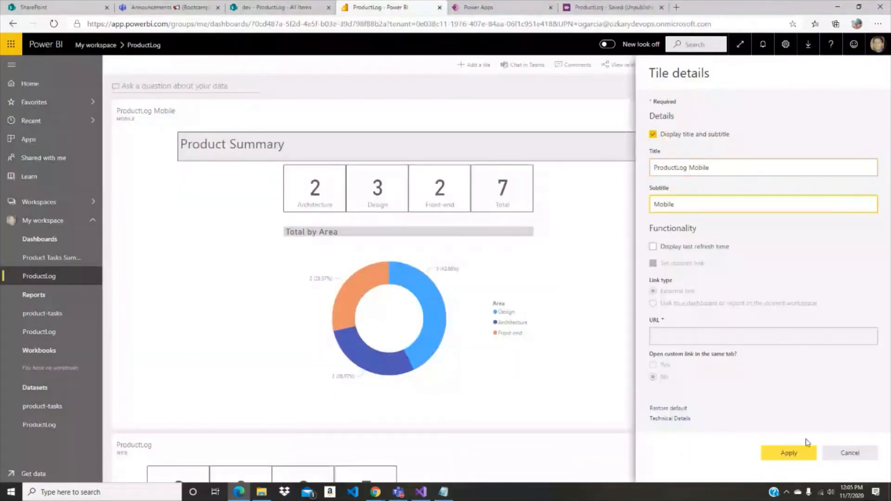
pyautogui.click(790, 456)
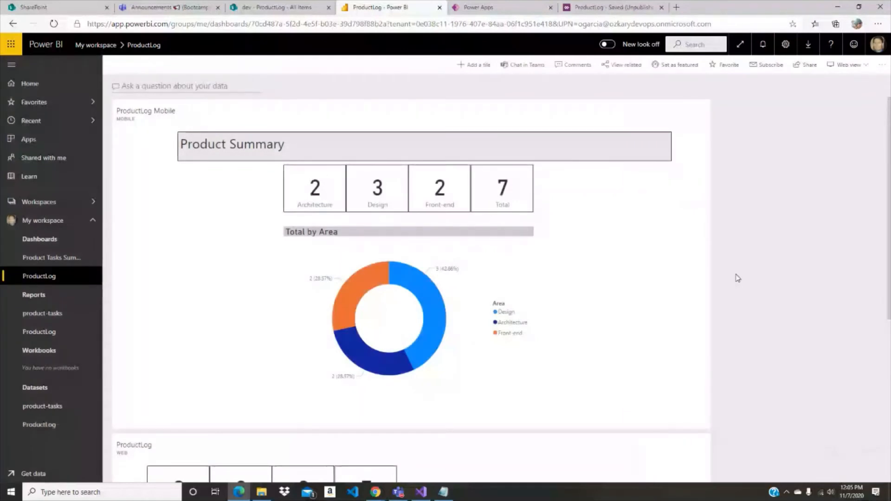
# - View the Mobile page of the ProductLog report in Power BI and switch back to the ProductLog app in Power Apps
pyautogui.click(48, 338)
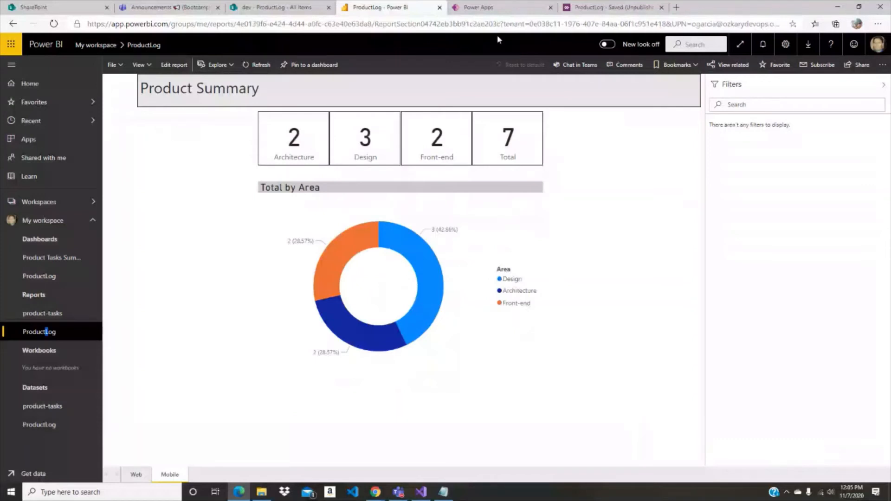
pyautogui.hotkey('ctrl', 'Tab')
pyautogui.hotkey('ctrl', 'Tab')
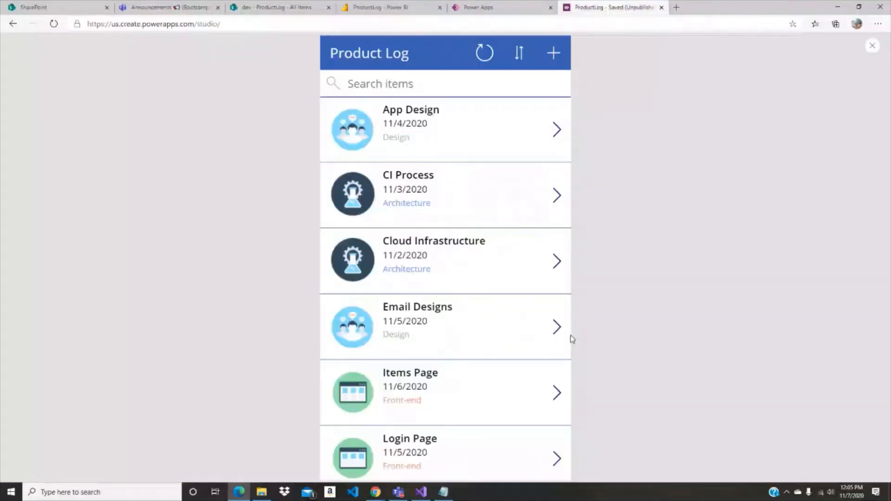
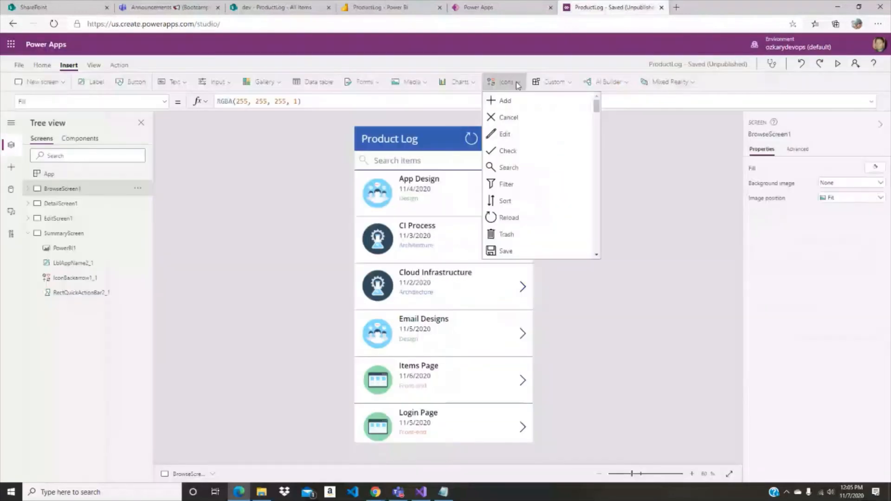
# - Set the pin icon's height to 88 on BrowseScreen1 and move it to X 300, Y 0 in the header beside the refresh icon
pyautogui.click(525, 186)
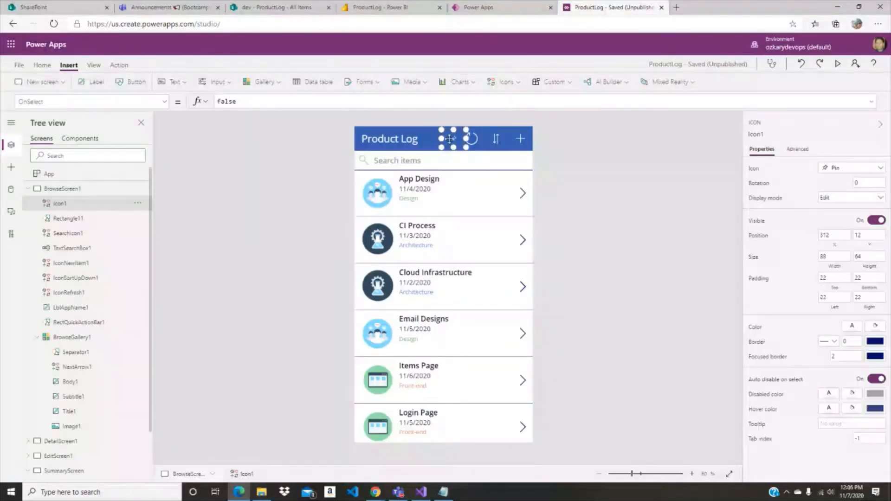
pyautogui.click(869, 256)
pyautogui.doubleClick(869, 256)
pyautogui.write('88')
pyautogui.press('Tab')
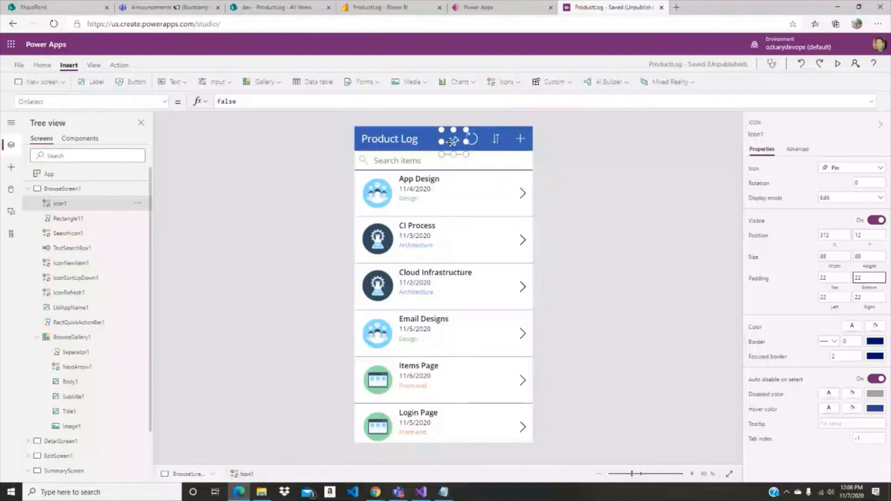
pyautogui.moveTo(453, 142); pyautogui.dragTo(449, 138)
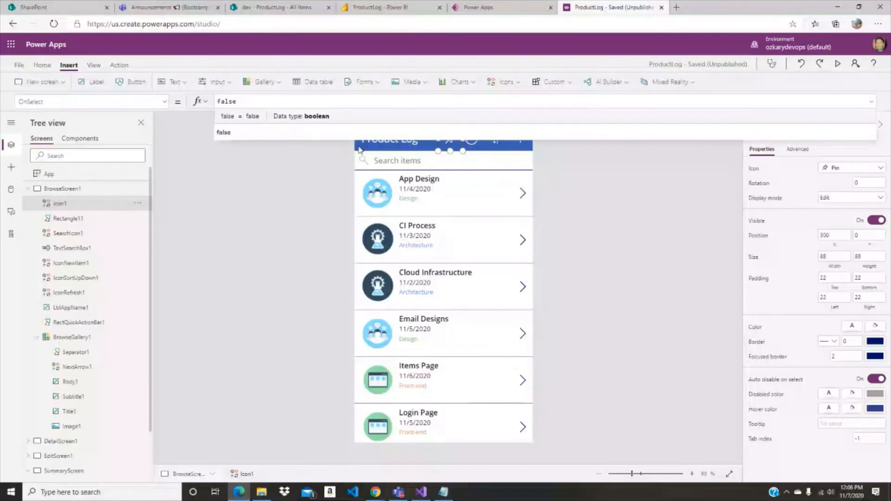
# - Set the pin icon's OnSelect formula to Navigate(SummaryScreen)
pyautogui.hotkey('ctrl', 'a')
pyautogui.write('Navig')
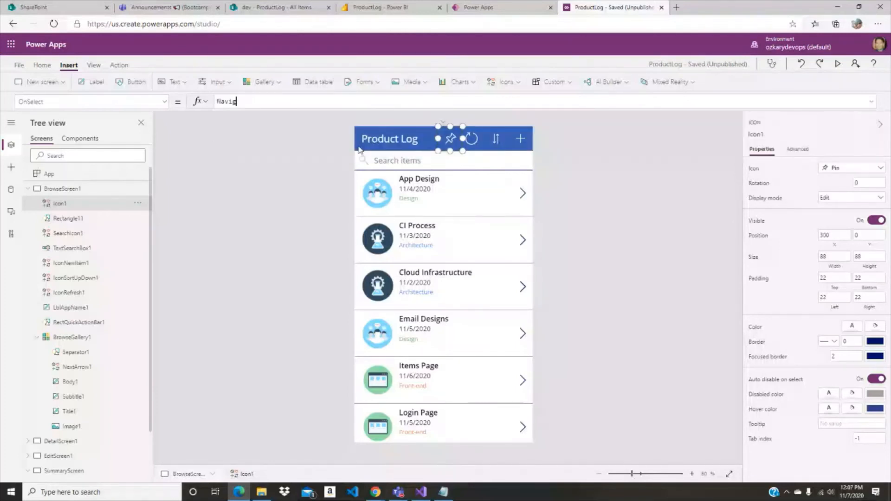
pyautogui.write('ate(')
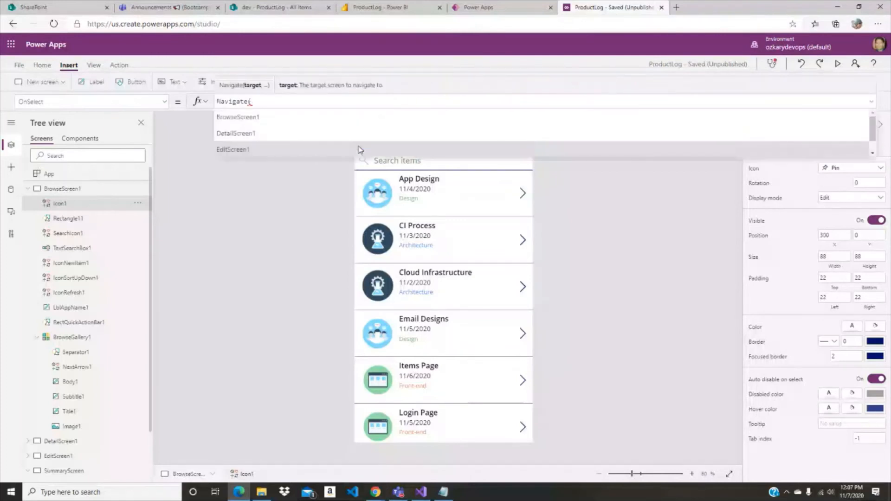
pyautogui.scroll(-1, 358, 150)
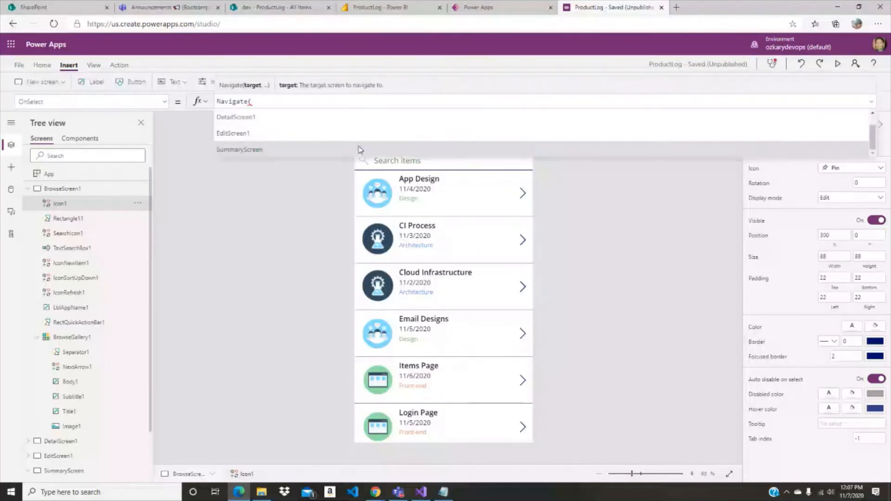
pyautogui.click(359, 149)
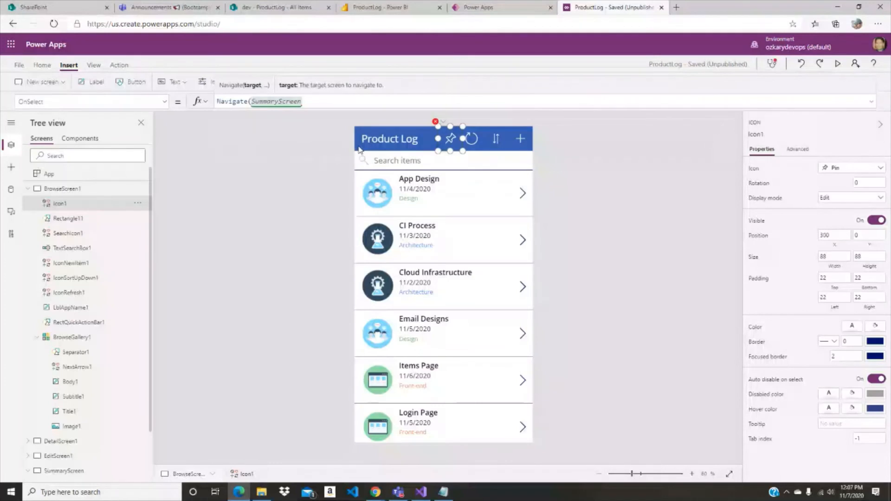
pyautogui.write(')')
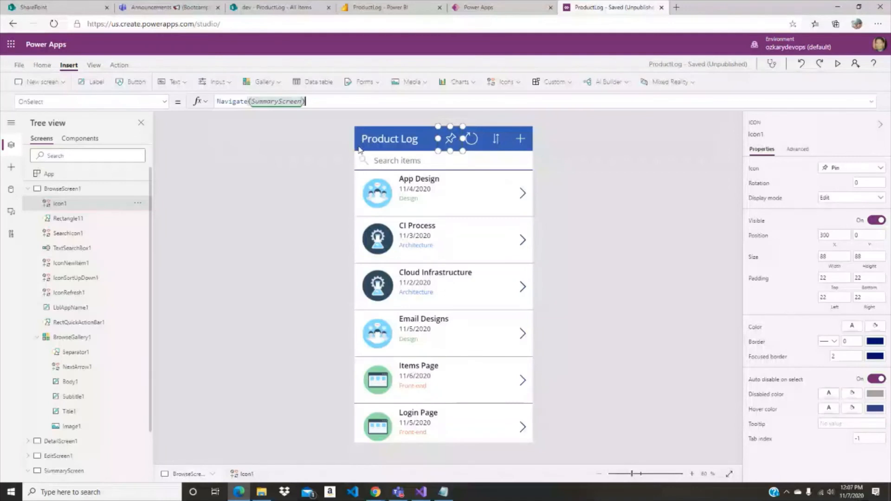
pyautogui.click(262, 221)
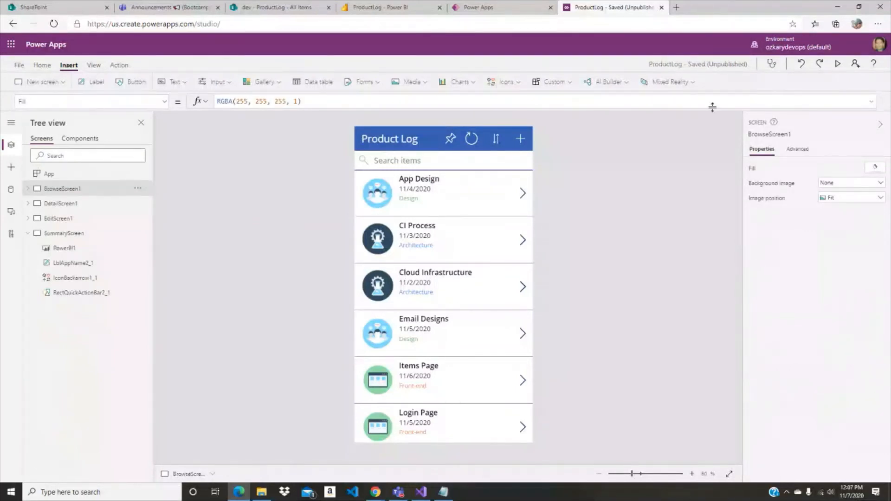
# - Preview the app from BrowseScreen1, test the pin icon's navigation and close the preview
pyautogui.click(838, 64)
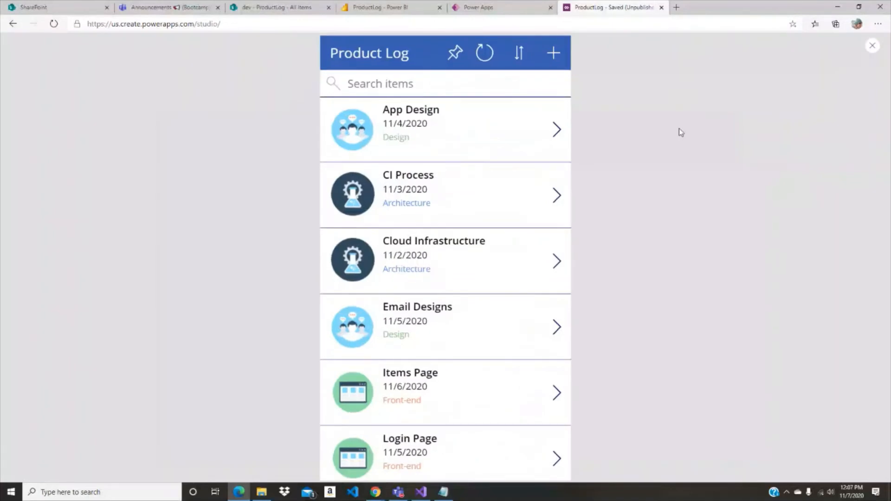
pyautogui.click(456, 54)
pyautogui.click(873, 47)
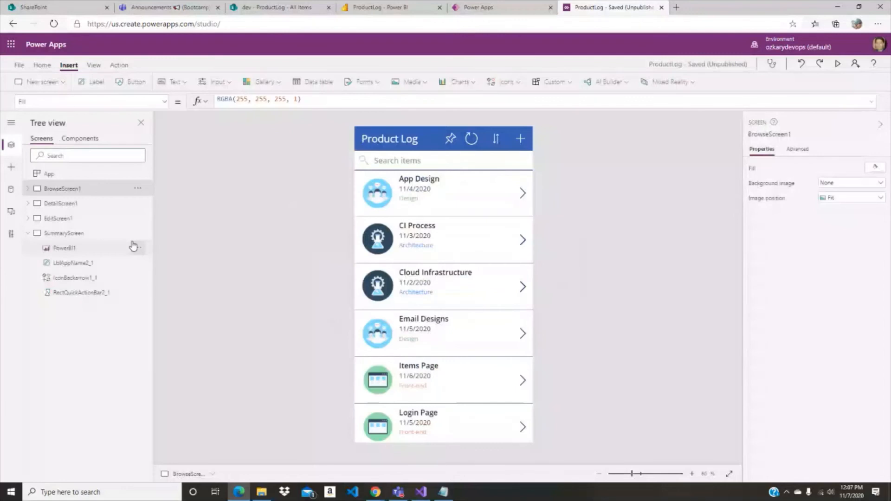
# - Review the App object's OnStart formula with the appName variable and the AreaColors collection
pyautogui.click(80, 138)
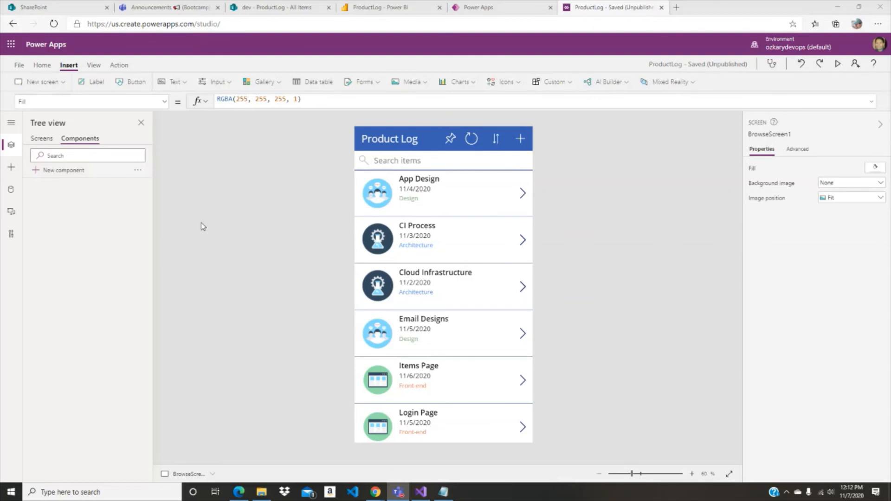
pyautogui.click(42, 139)
pyautogui.click(49, 173)
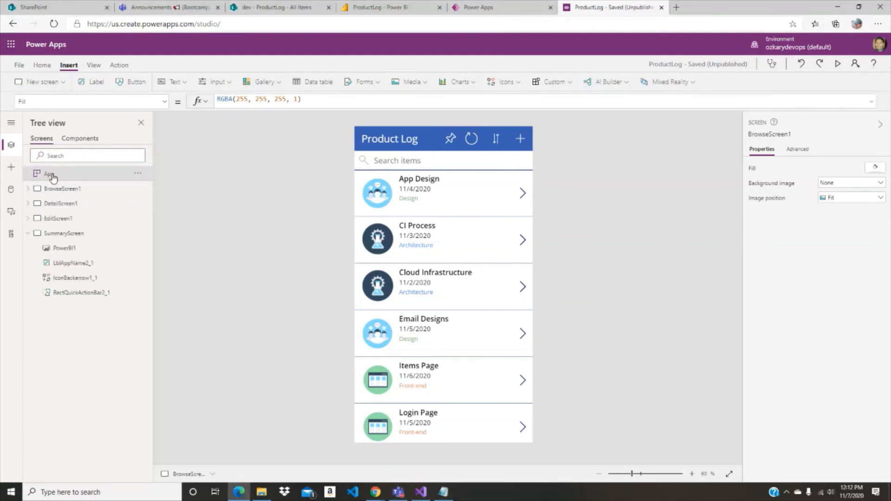
pyautogui.moveTo(383, 108); pyautogui.dragTo(354, 319)
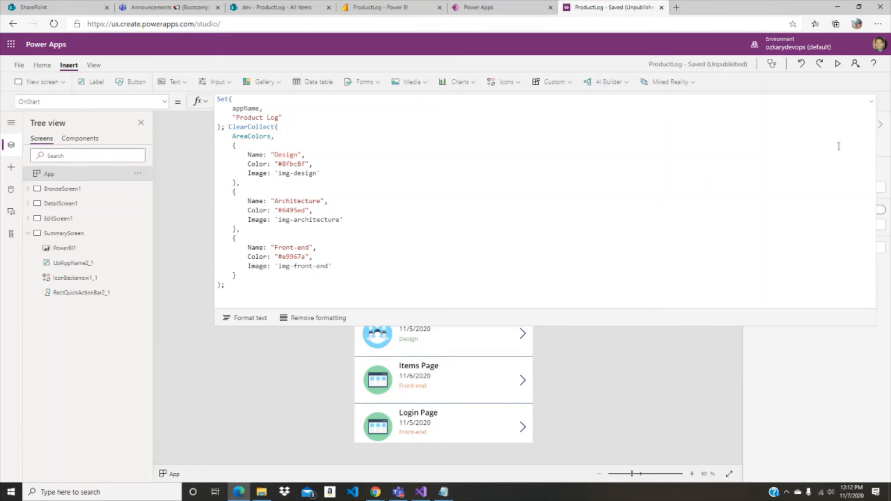
pyautogui.click(871, 103)
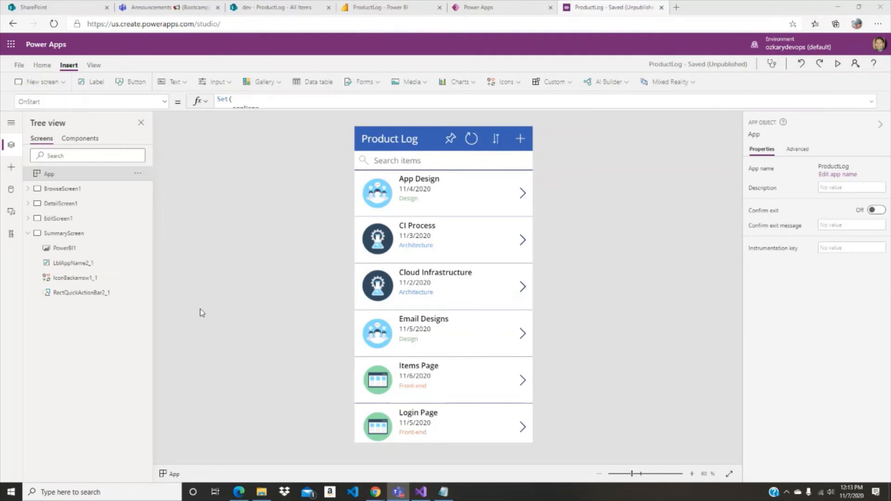
# - Add a Notify call before Back() in the OnSuccess formula of EditForm1 on EditScreen1
pyautogui.click(58, 218)
pyautogui.click(65, 233)
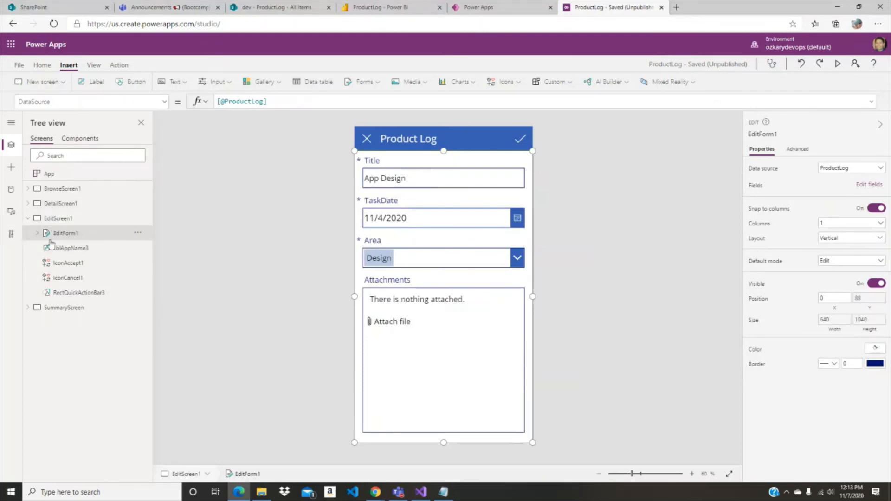
pyautogui.click(799, 149)
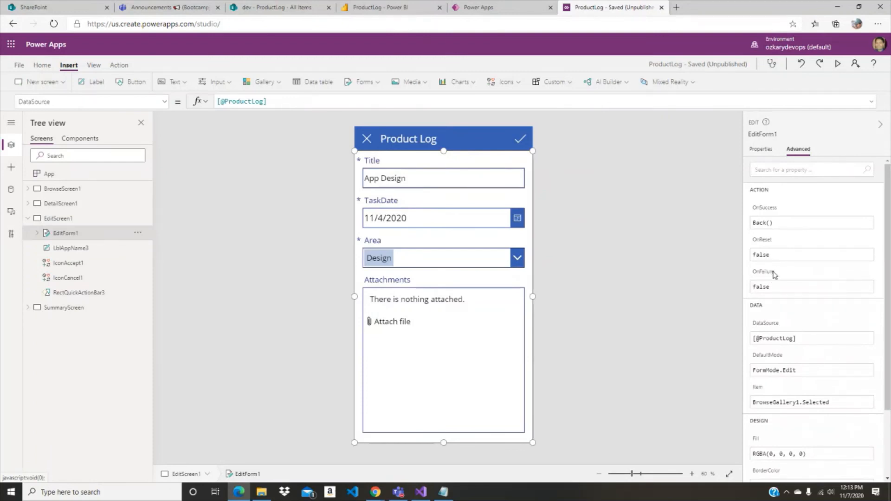
pyautogui.click(164, 102)
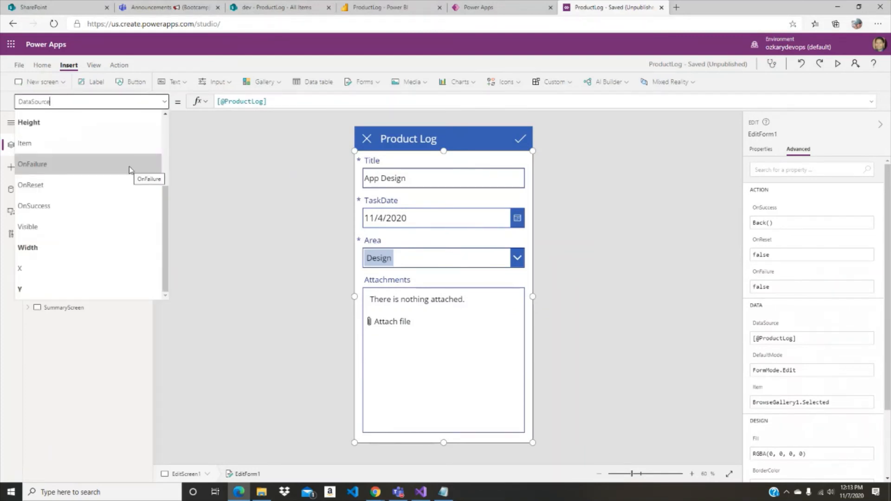
pyautogui.click(104, 205)
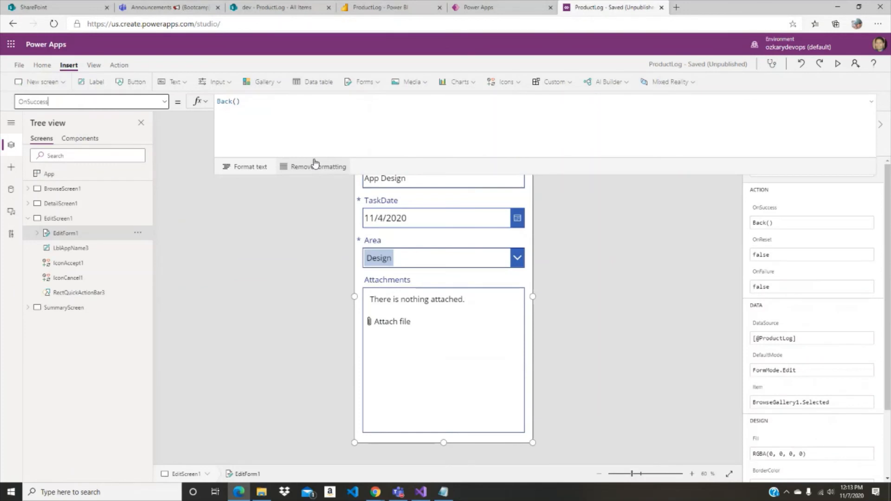
pyautogui.click(294, 113)
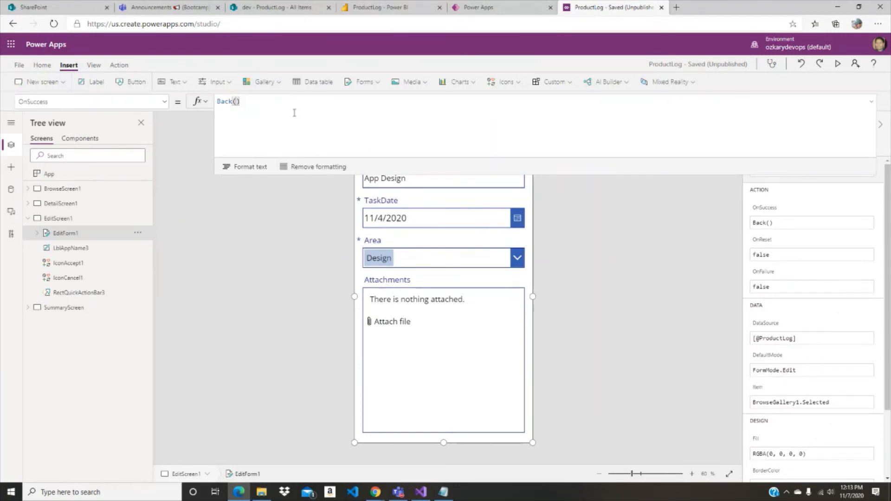
pyautogui.press('Home')
pyautogui.write('Noti')
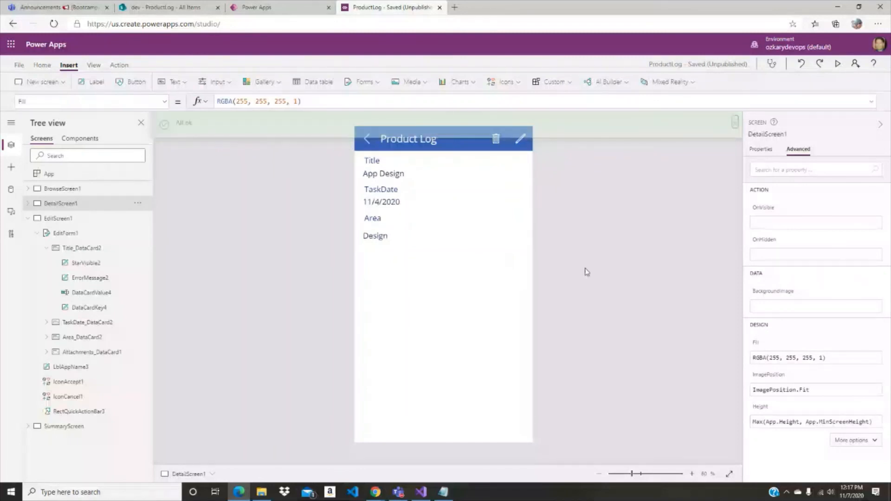
# - Give the app the footprints image from the ozkary.sharepoint.todo Images folder as its icon and the description bootcamp
pyautogui.keyDown('alt'); pyautogui.click(367, 140); pyautogui.keyUp('alt')
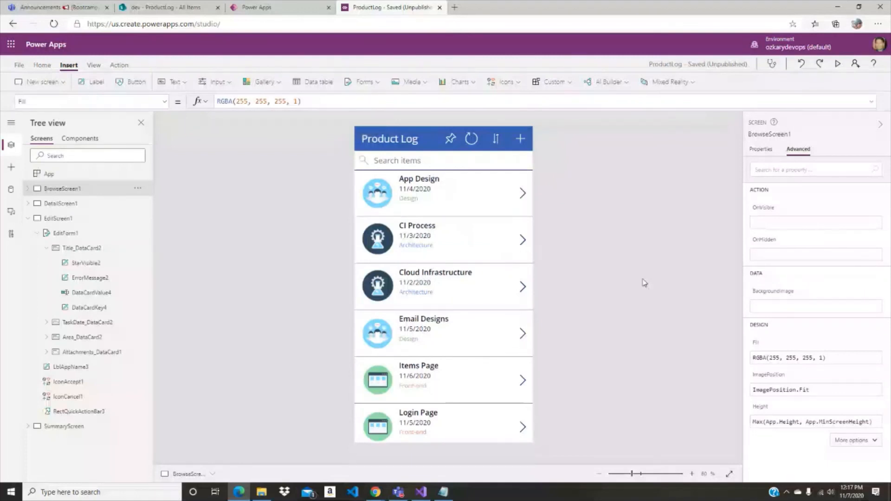
pyautogui.click(19, 65)
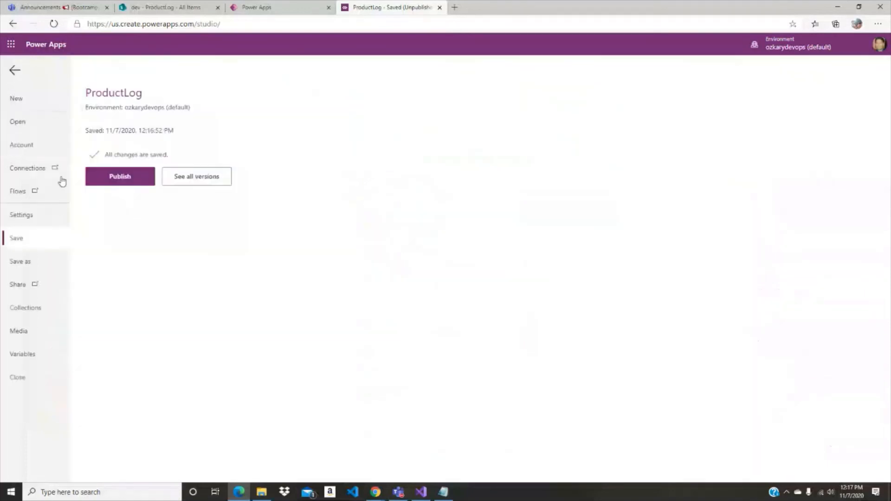
pyautogui.click(138, 183)
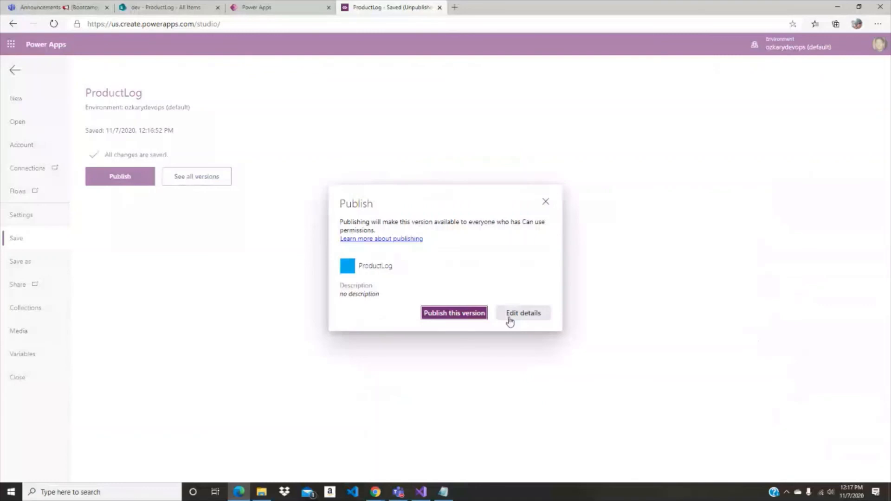
pyautogui.click(510, 314)
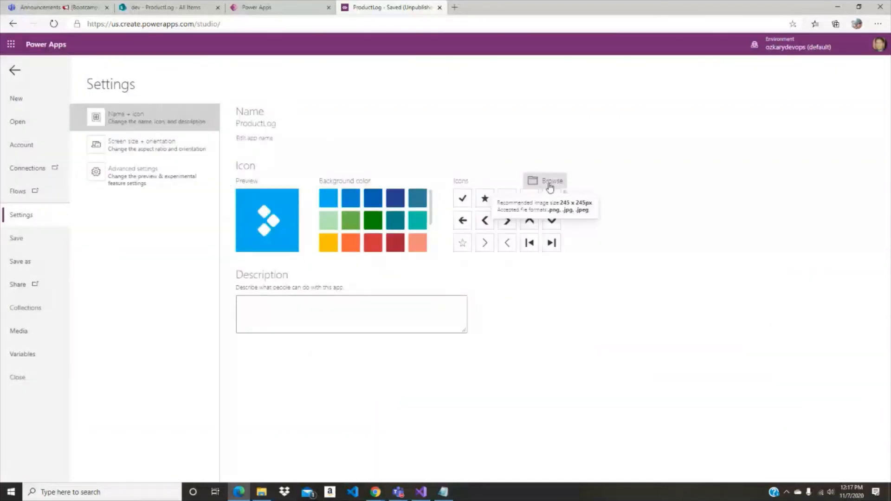
pyautogui.click(550, 186)
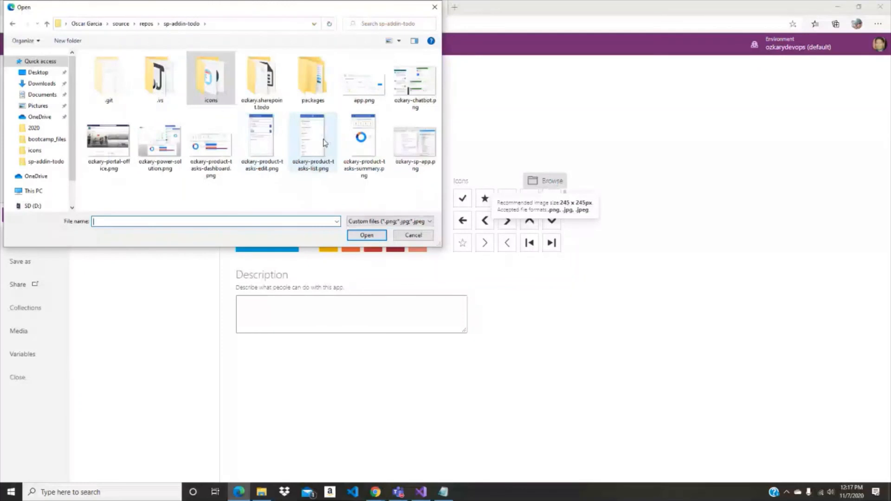
pyautogui.doubleClick(262, 79)
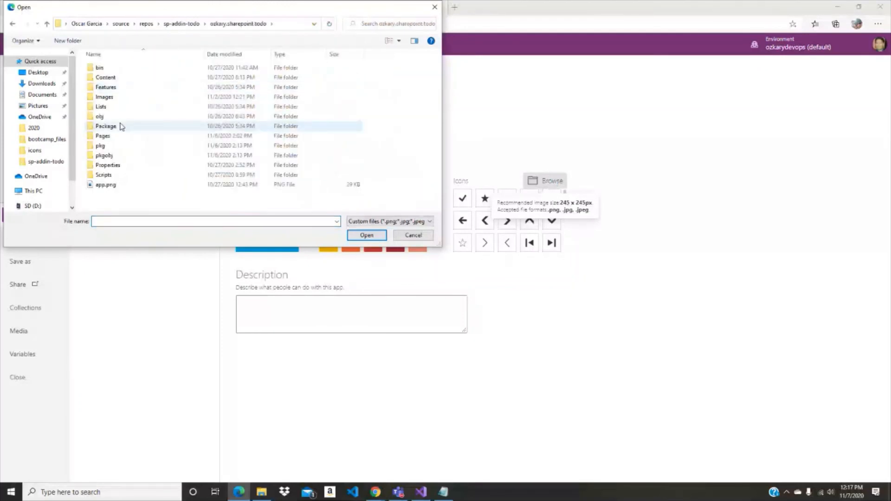
pyautogui.doubleClick(122, 97)
pyautogui.doubleClick(160, 74)
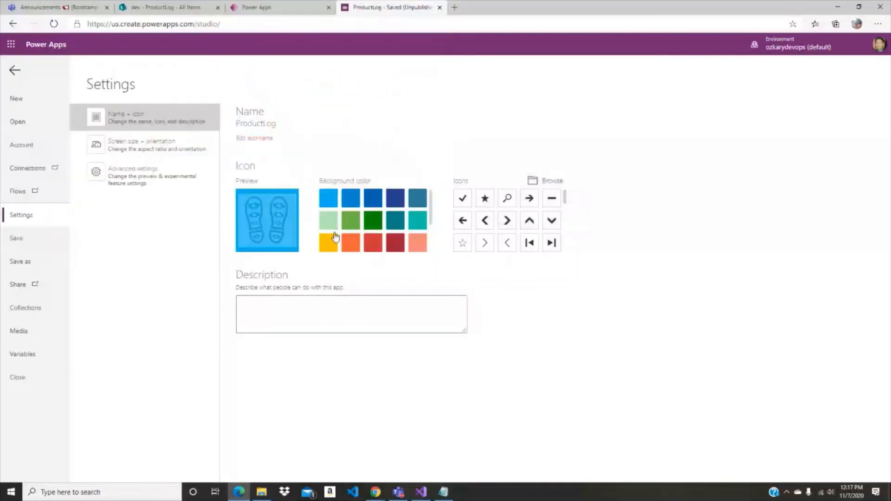
pyautogui.click(322, 313)
pyautogui.write('aootcamp')
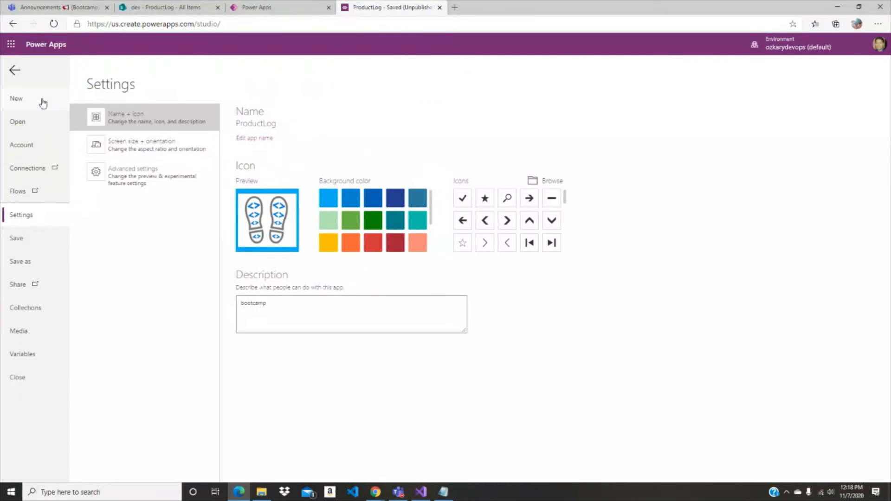
# - Save ProductLog and publish this version
pyautogui.click(18, 74)
pyautogui.hotkey('ctrl', 's')
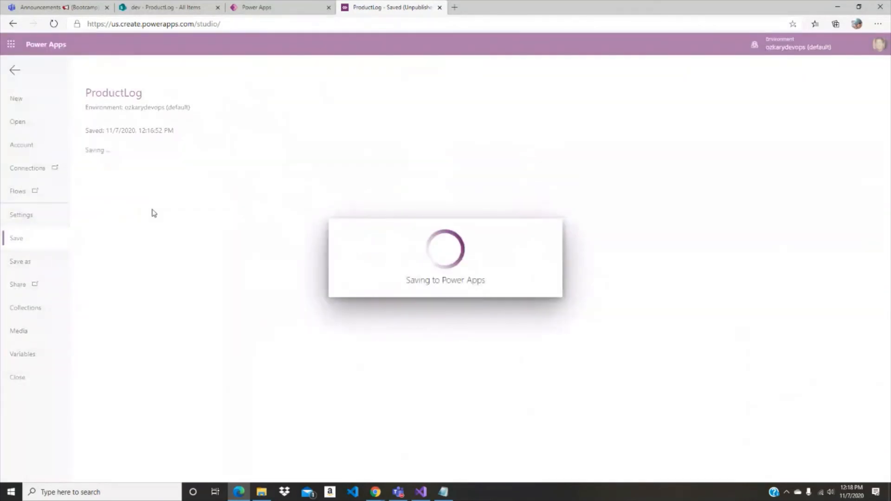
pyautogui.click(123, 184)
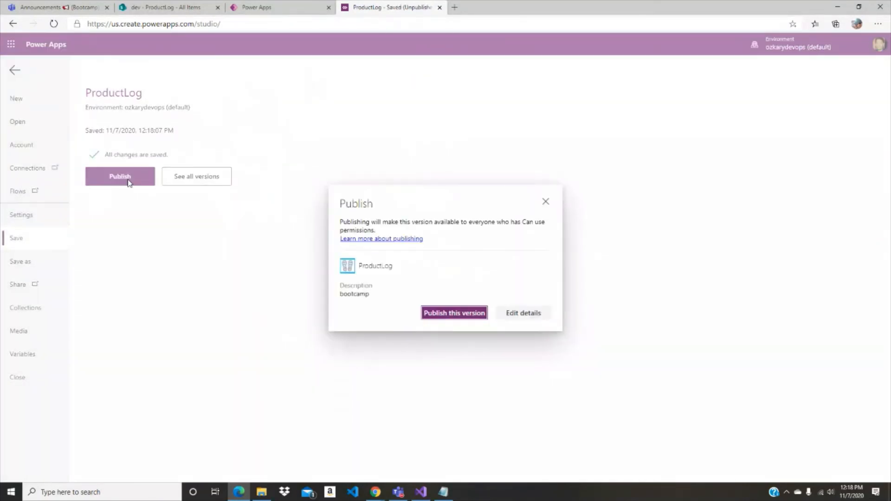
pyautogui.click(471, 314)
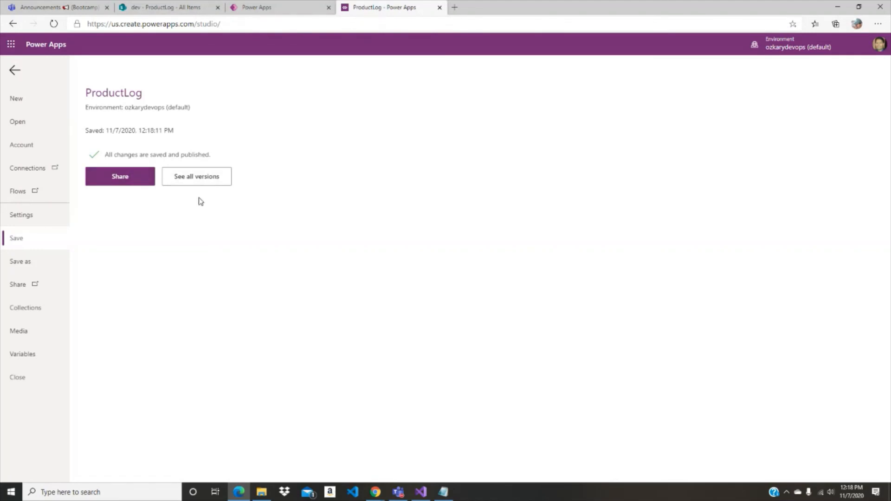
# - Open sharing for ProductLog, search for support among the users and cancel without sharing
pyautogui.click(135, 179)
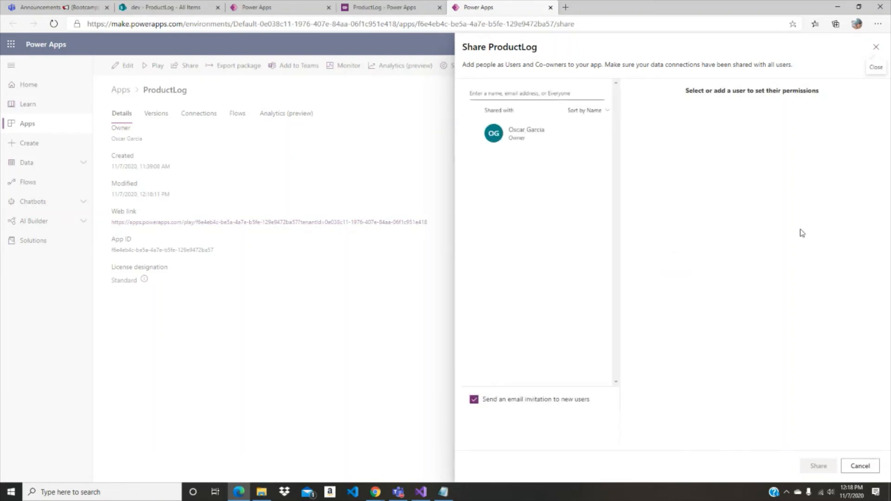
pyautogui.click(529, 95)
pyautogui.write('support')
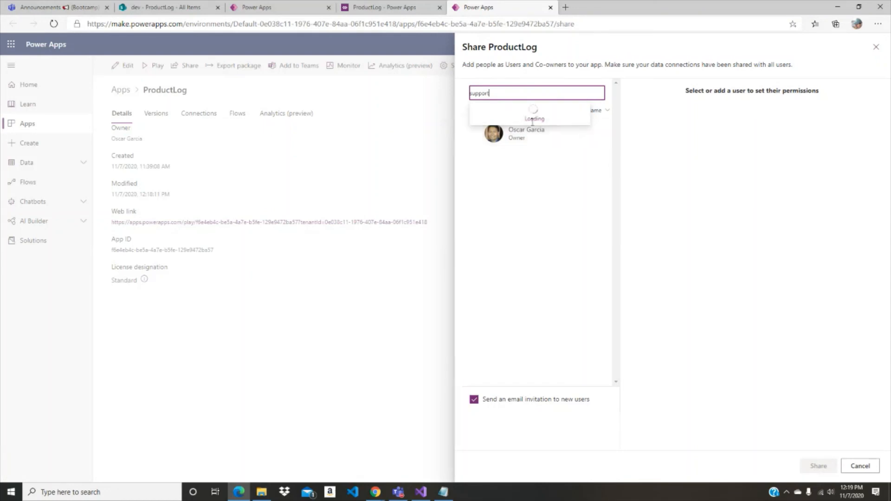
pyautogui.click(861, 467)
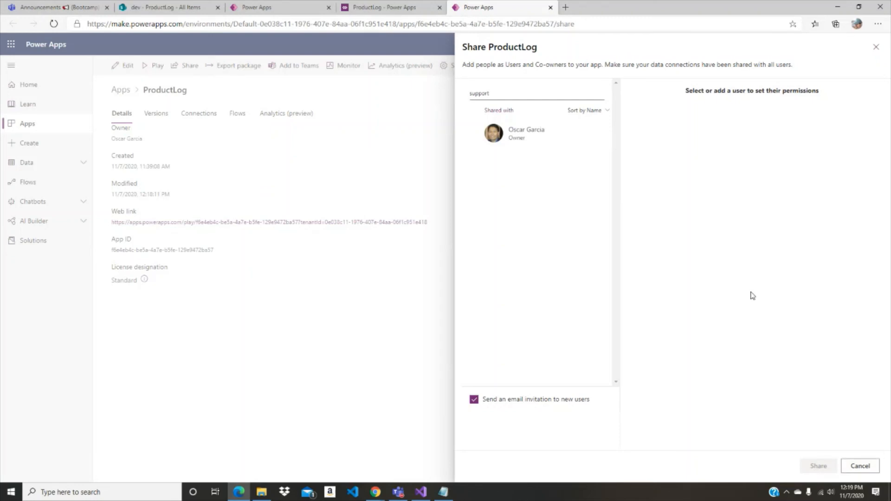
# - Search for sales among the users to share ProductLog with, and cancel without sharing
pyautogui.click(518, 91)
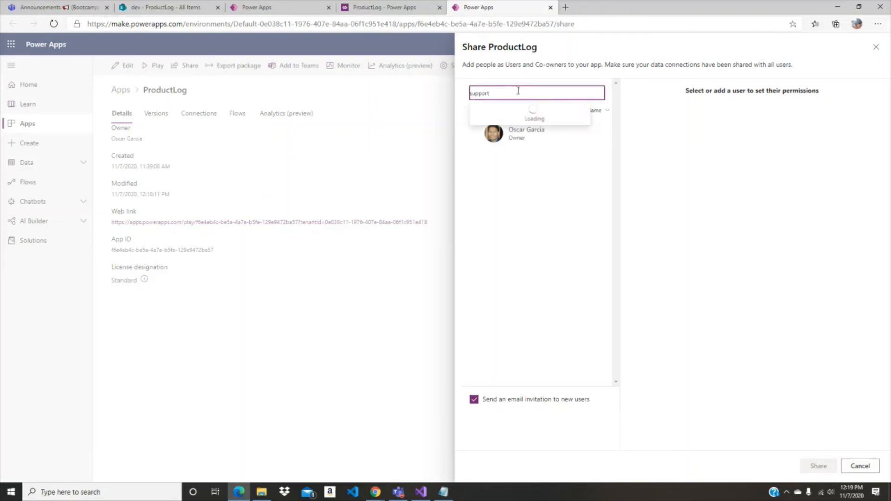
pyautogui.doubleClick(519, 91)
pyautogui.write('sales')
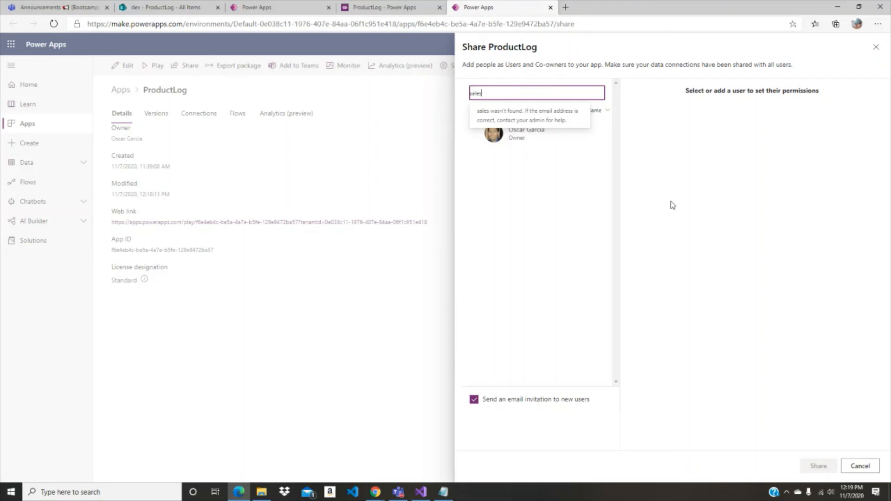
pyautogui.click(579, 176)
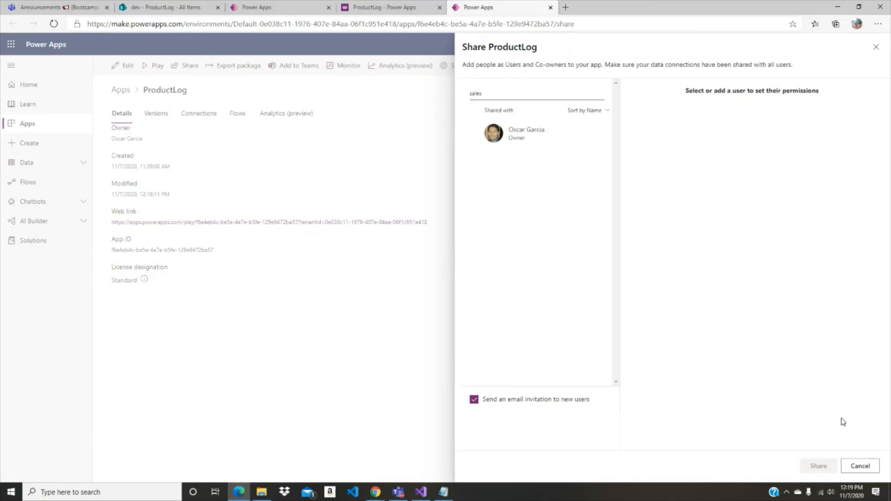
pyautogui.click(859, 465)
# - Close the ProductLog details page and the Apps list page, leaving the ProductLog studio page open
pyautogui.click(387, 13)
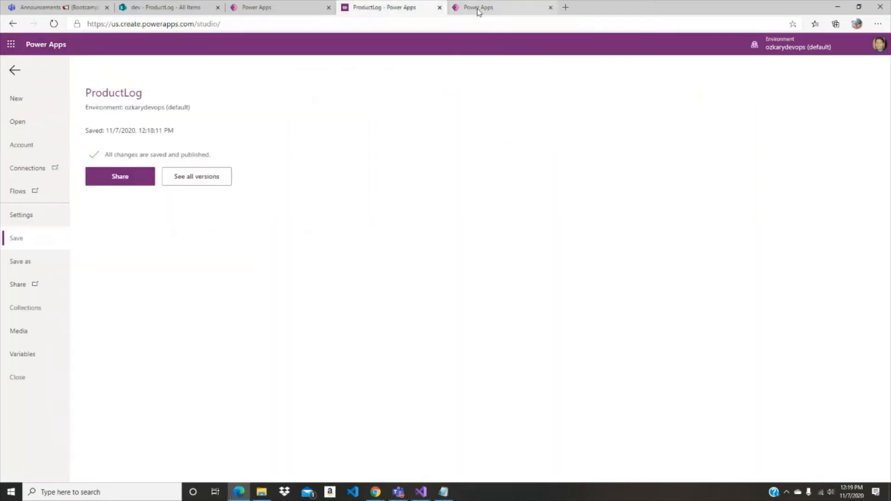
pyautogui.click(478, 12)
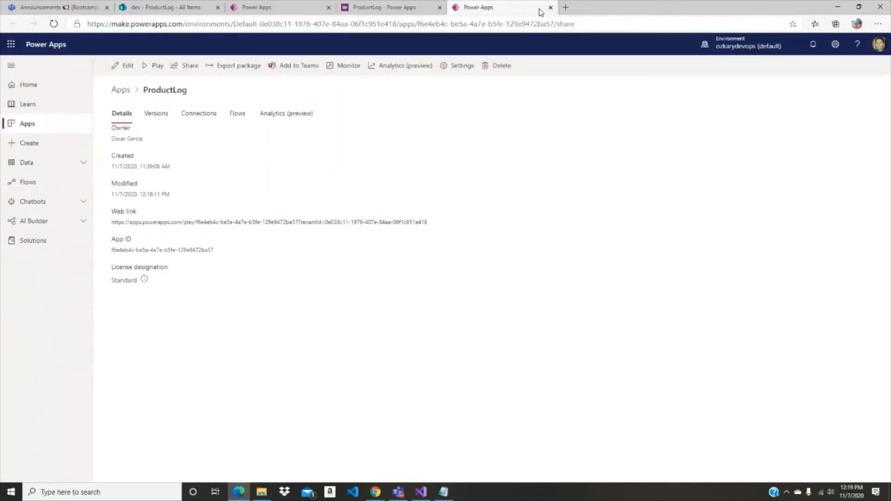
pyautogui.click(550, 7)
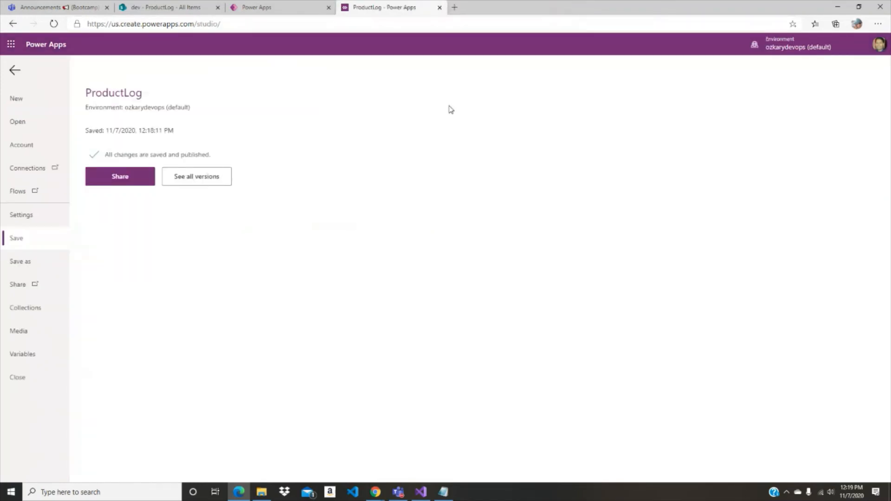
pyautogui.click(314, 13)
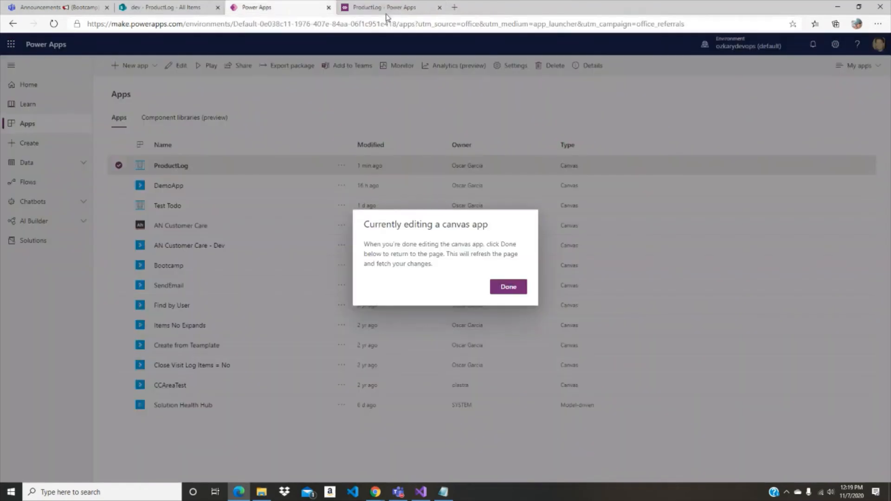
pyautogui.click(329, 8)
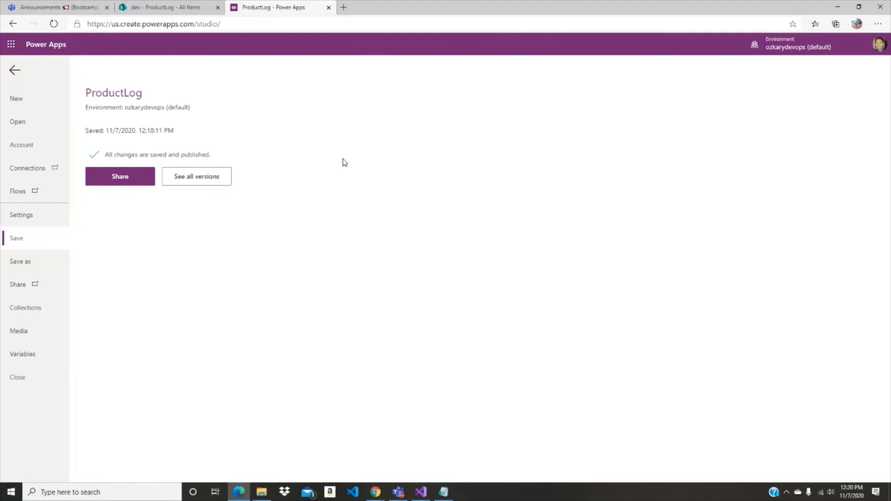
# - Switch to the Chrome window with the runbook and show the bootcamp.ozkary.com agenda
pyautogui.click(376, 492)
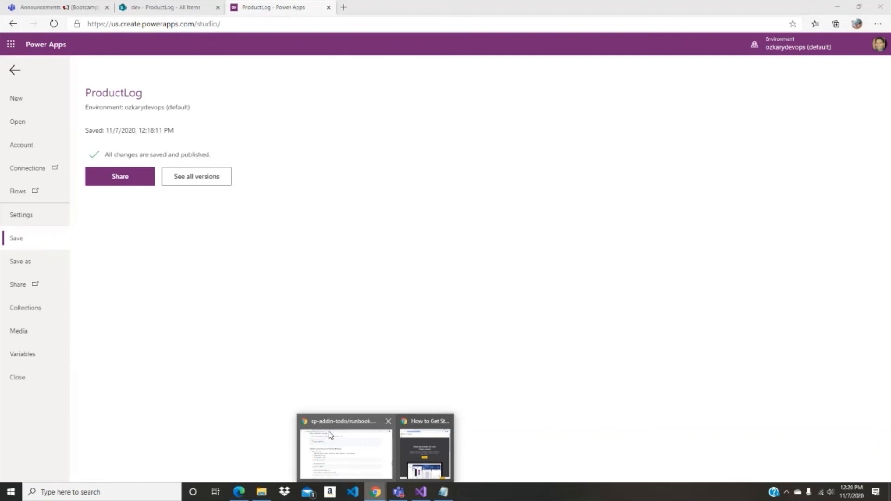
pyautogui.click(345, 458)
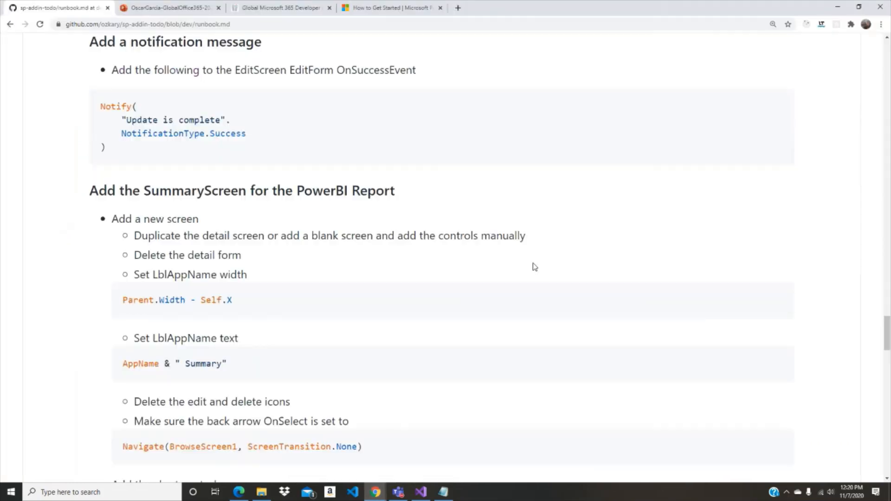
pyautogui.click(281, 8)
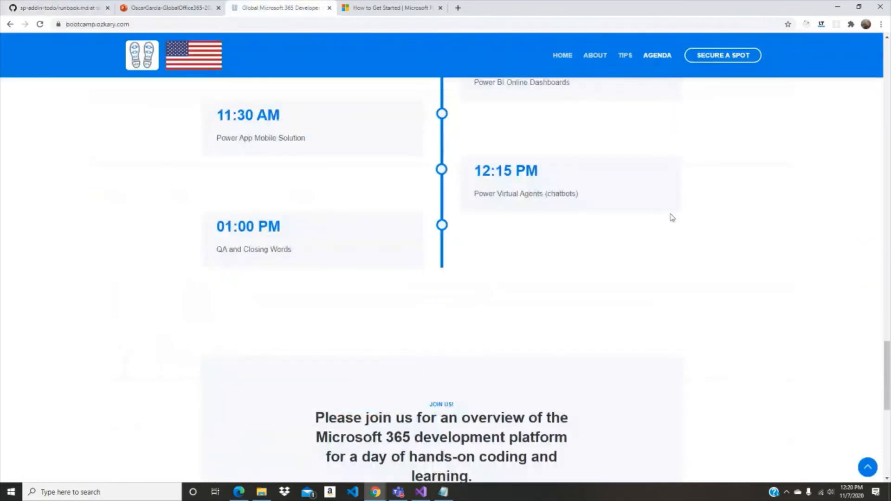